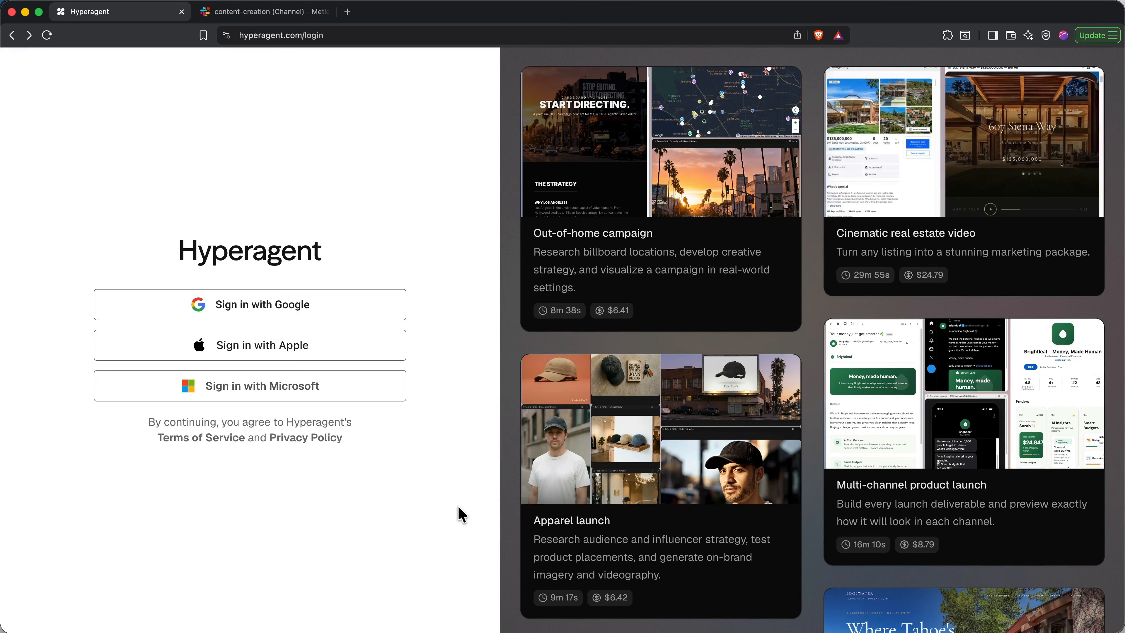
- Sign in to Hyperagent with the Google account and start a new thread
click(344, 314)
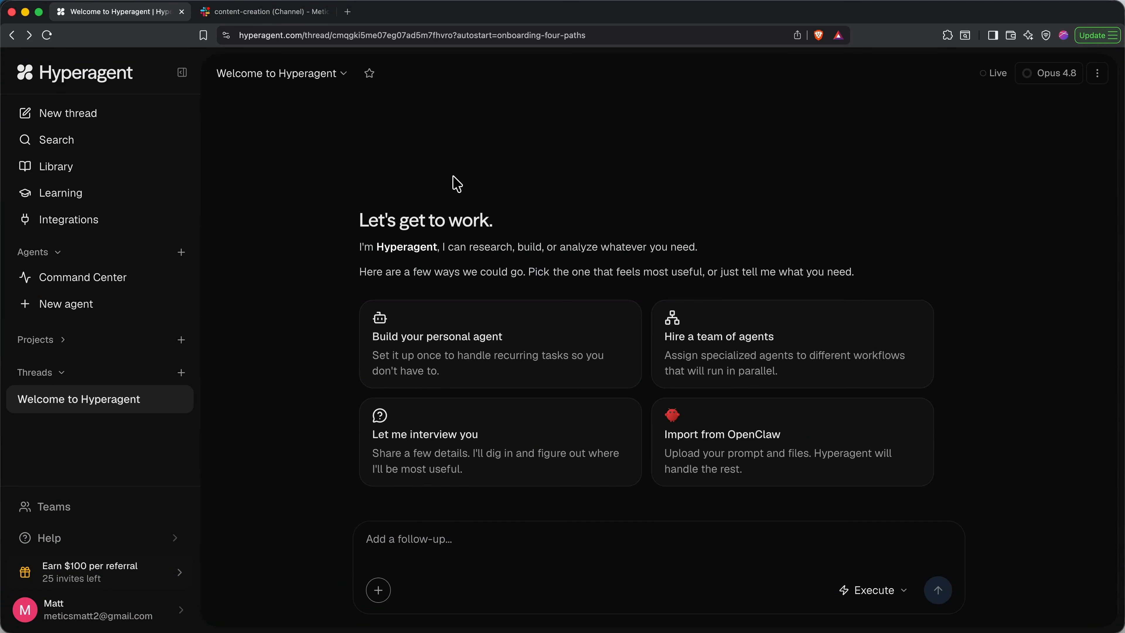
click(158, 121)
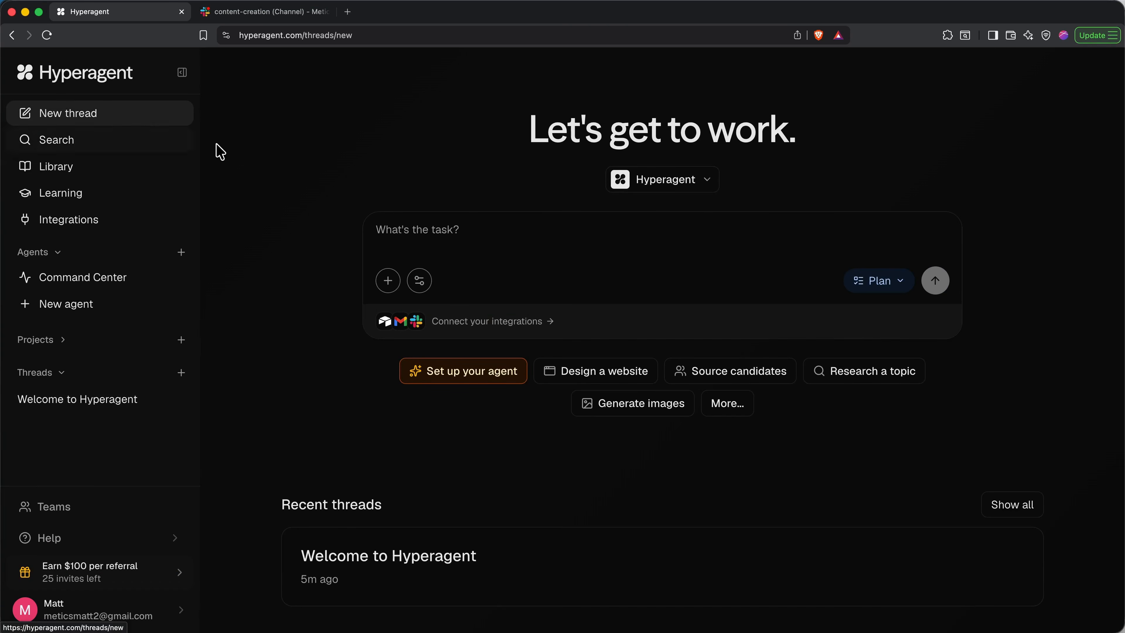
- Submit a plan-first task to research this week's content creation software market, covering competitors, trends and 3 small-business opportunities, delivered as a shareable webpage brief
click(901, 291)
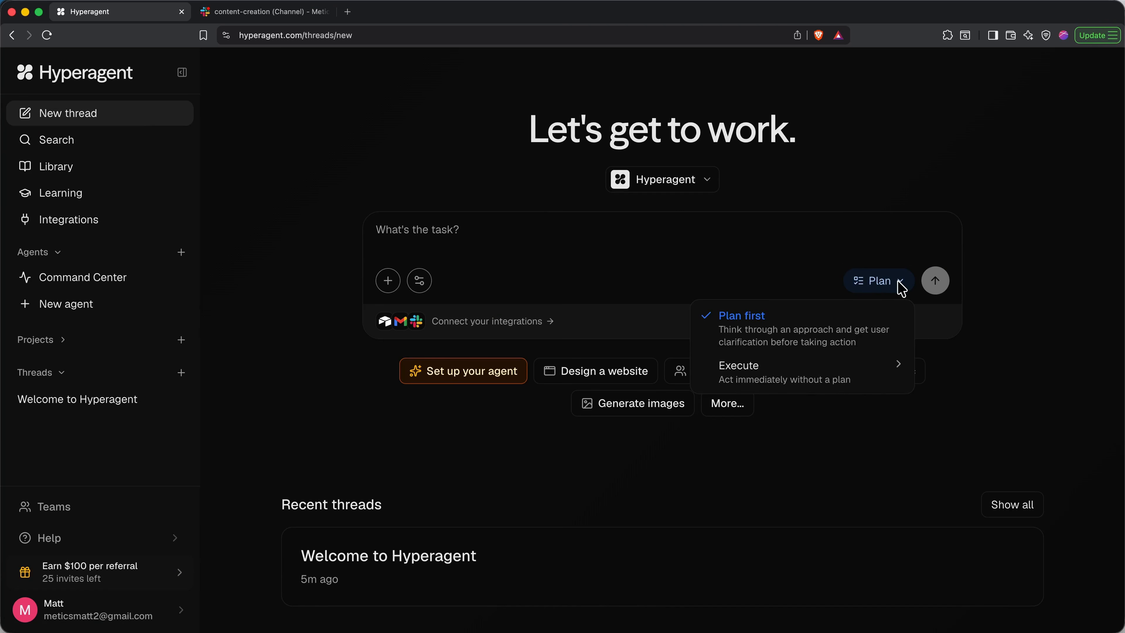
mouse_move(833, 373)
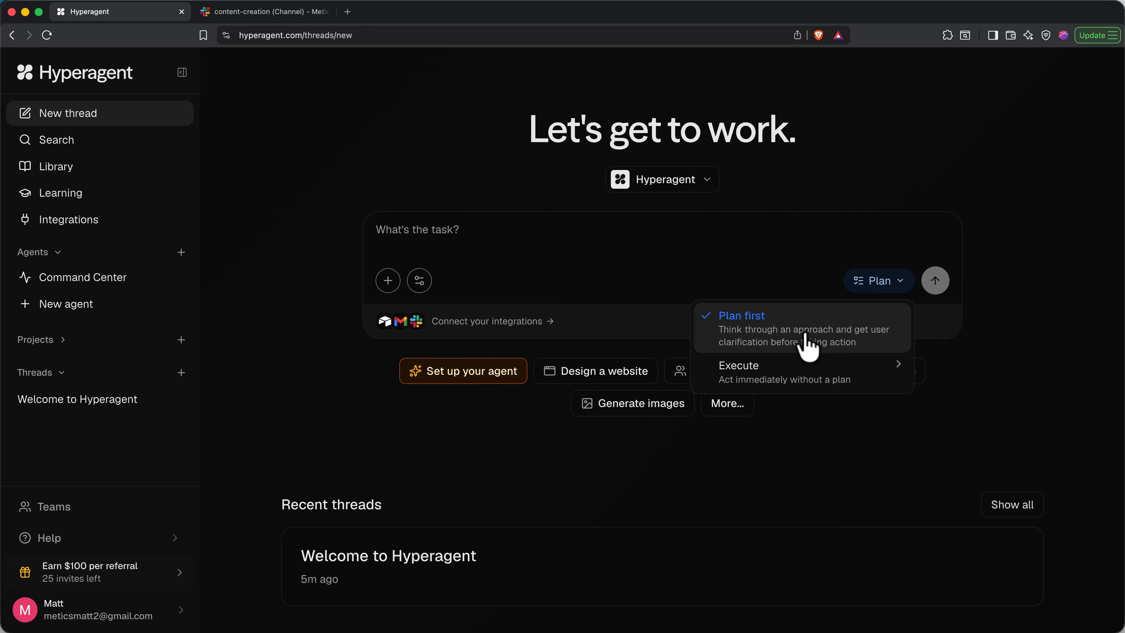
click(884, 286)
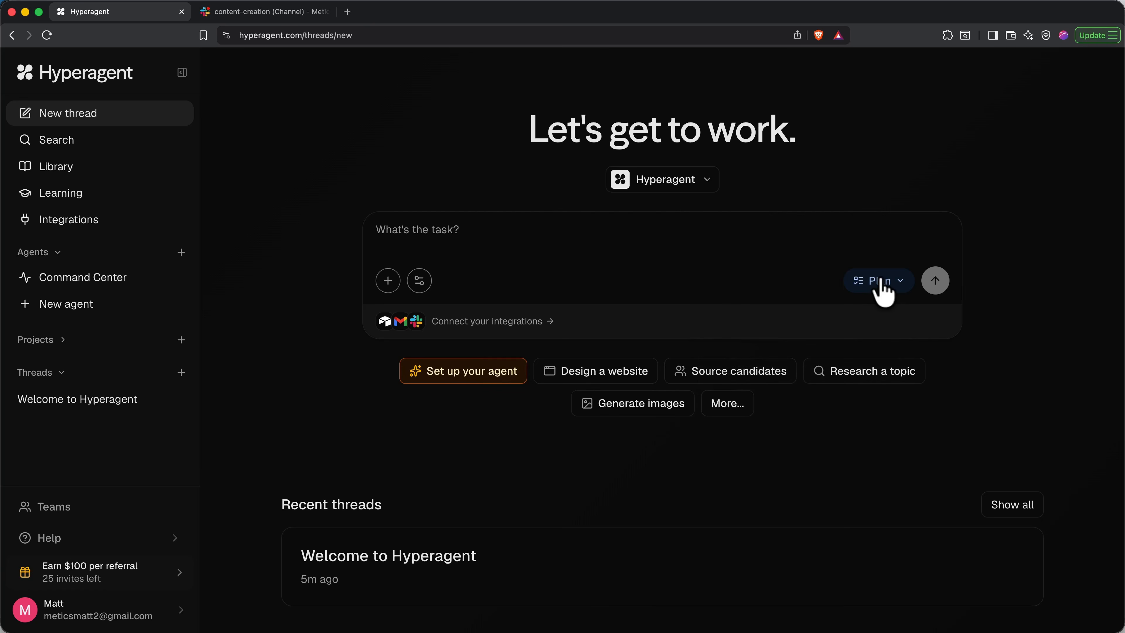
click(580, 236)
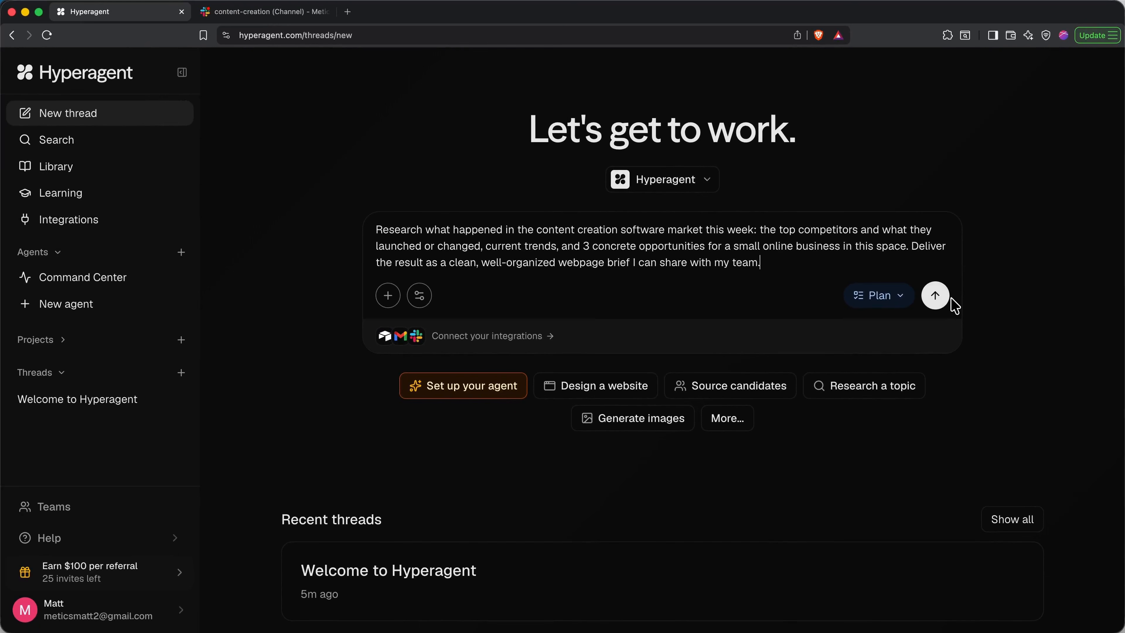
click(936, 296)
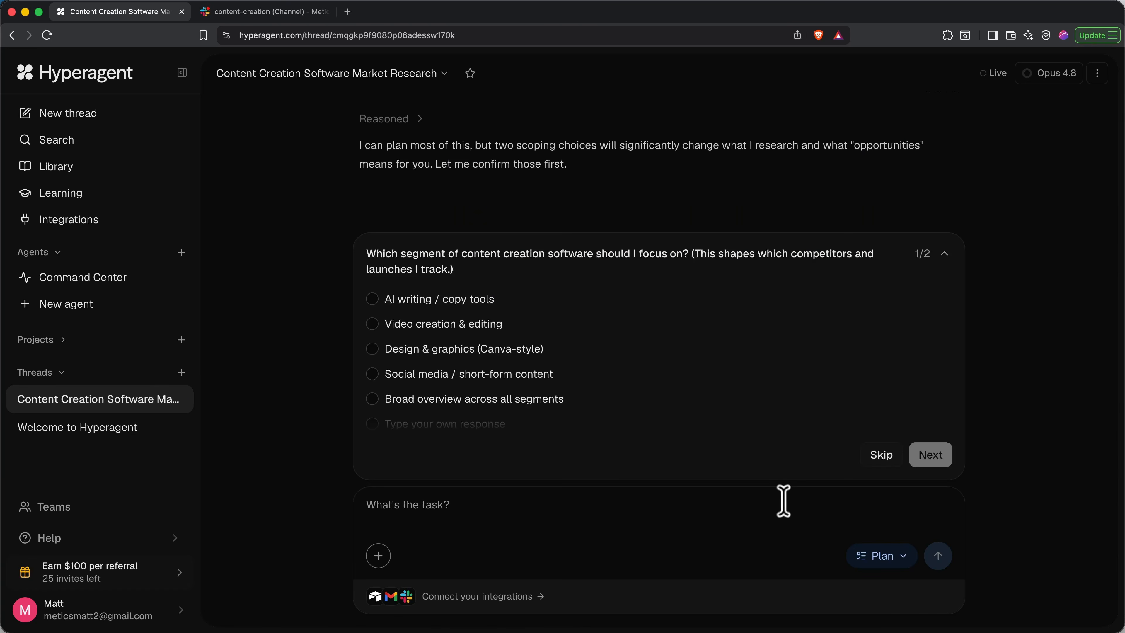
- Answer the scoping questions with "Broad overview across all segments" and "We're a YouTube channel, teaching people how to use these tools."
click(495, 399)
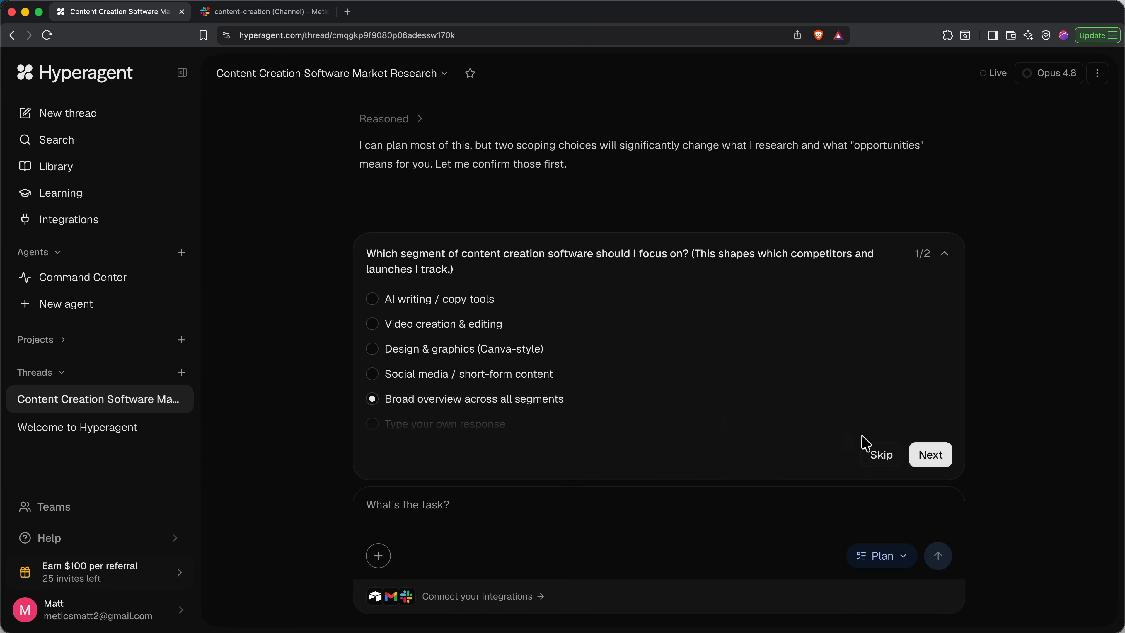
click(925, 457)
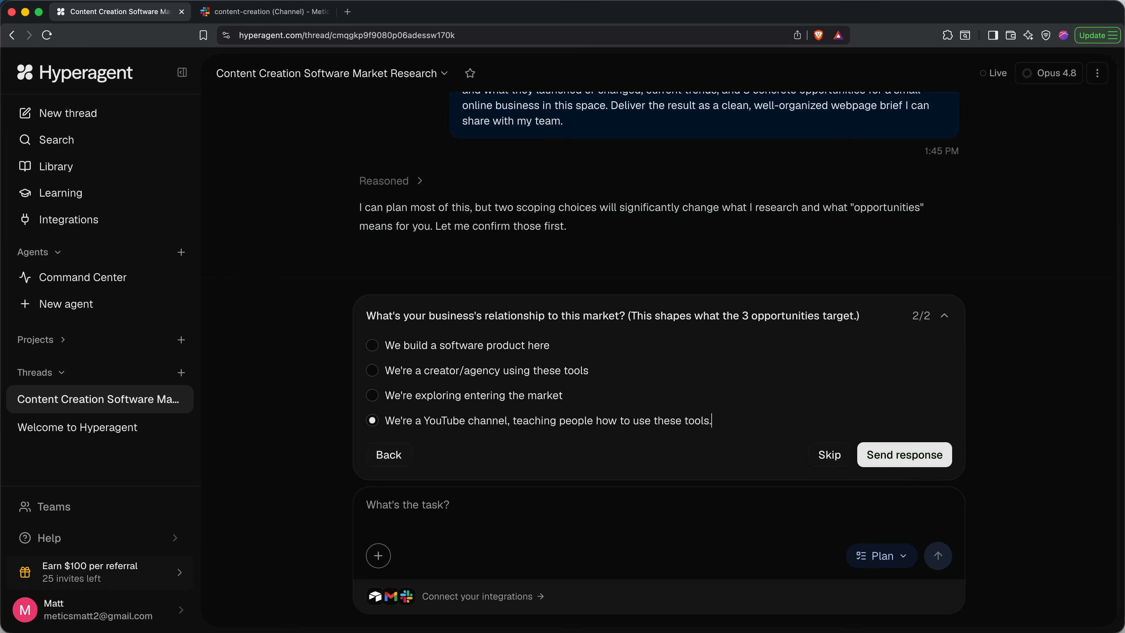
click(892, 462)
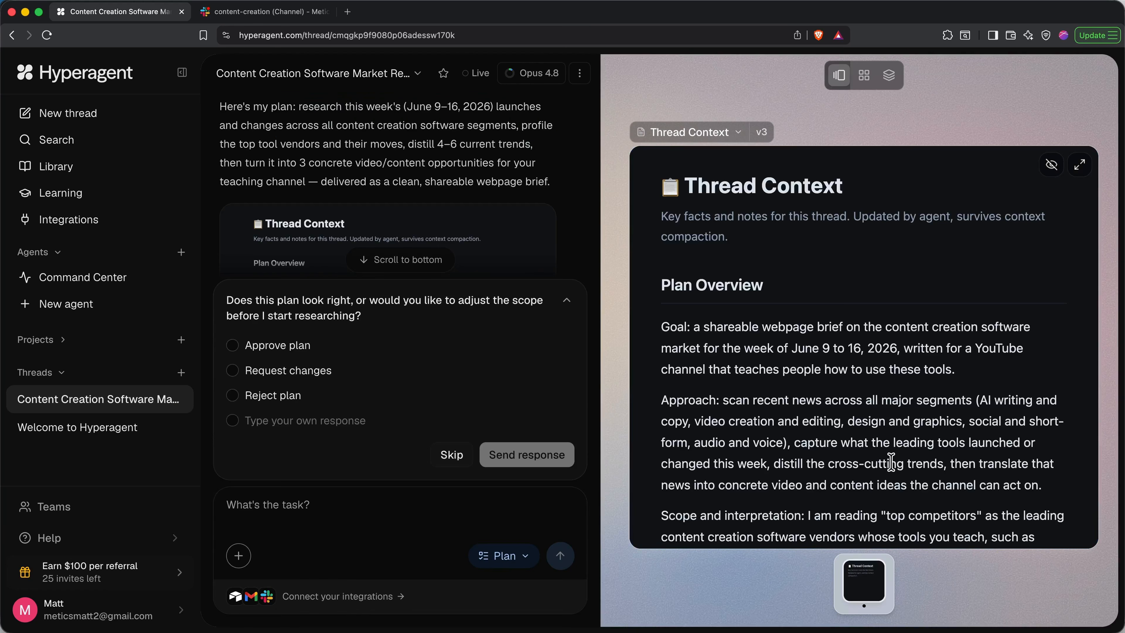
- Read the proposed research plan through to its Plan Tasks and approve it
scroll(891, 461, down, 8)
scroll(892, 461, down, 8)
scroll(892, 461, down, 10)
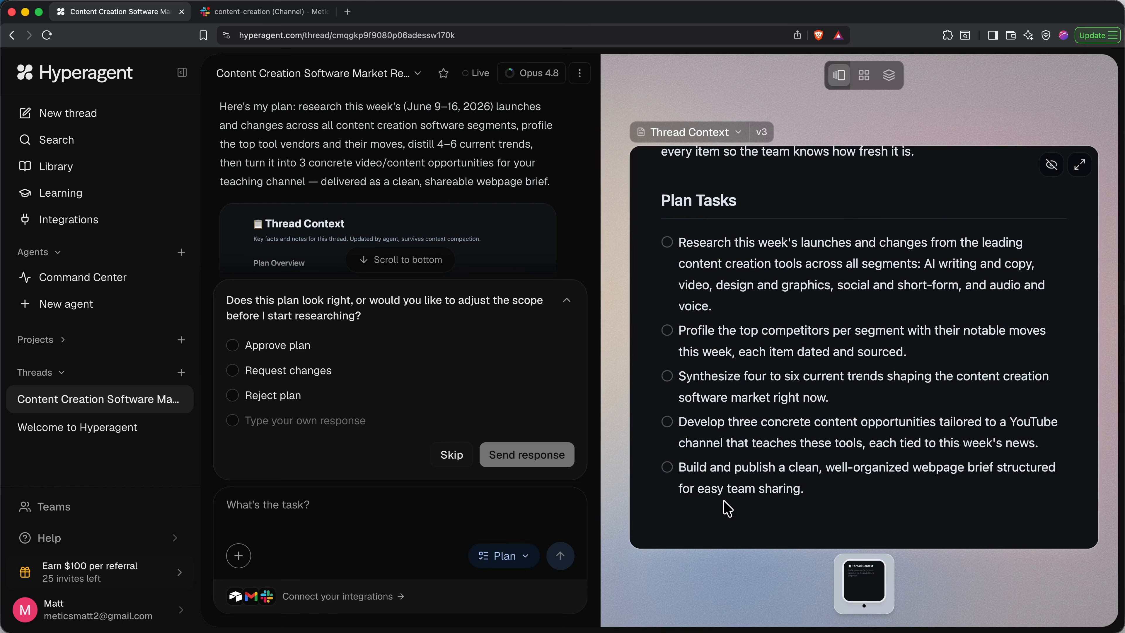
click(296, 351)
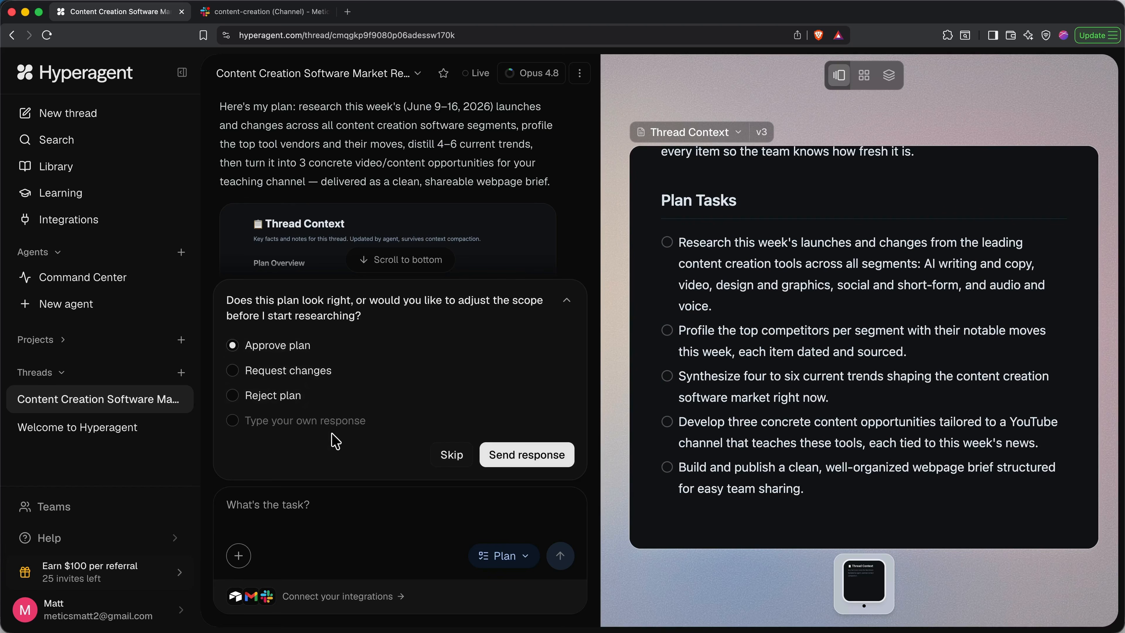
click(519, 464)
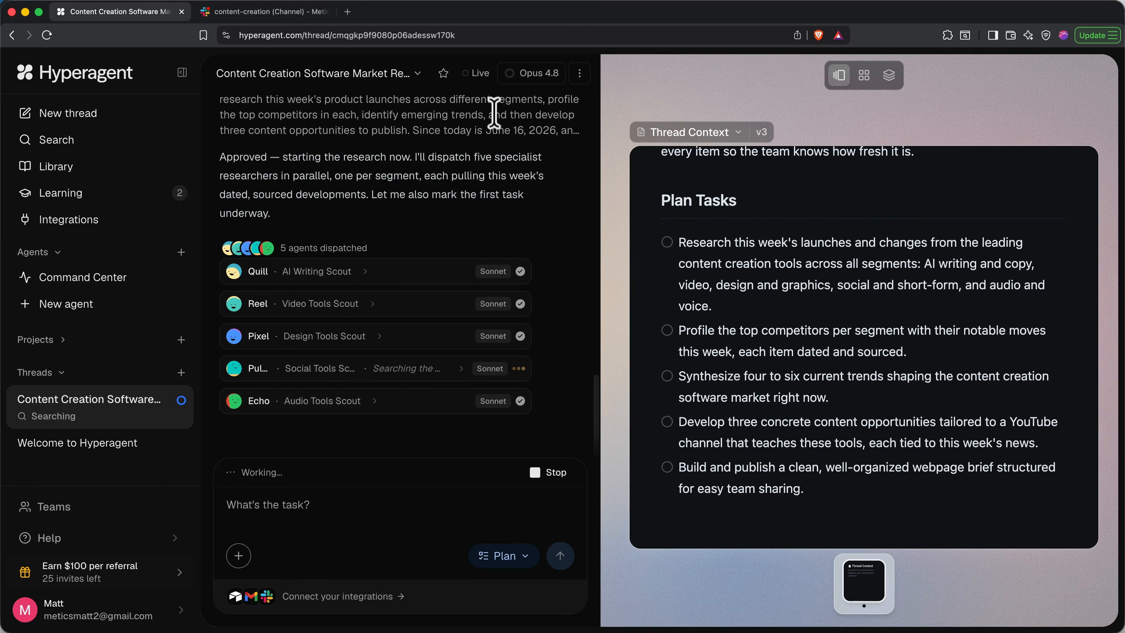
mouse_move(545, 87)
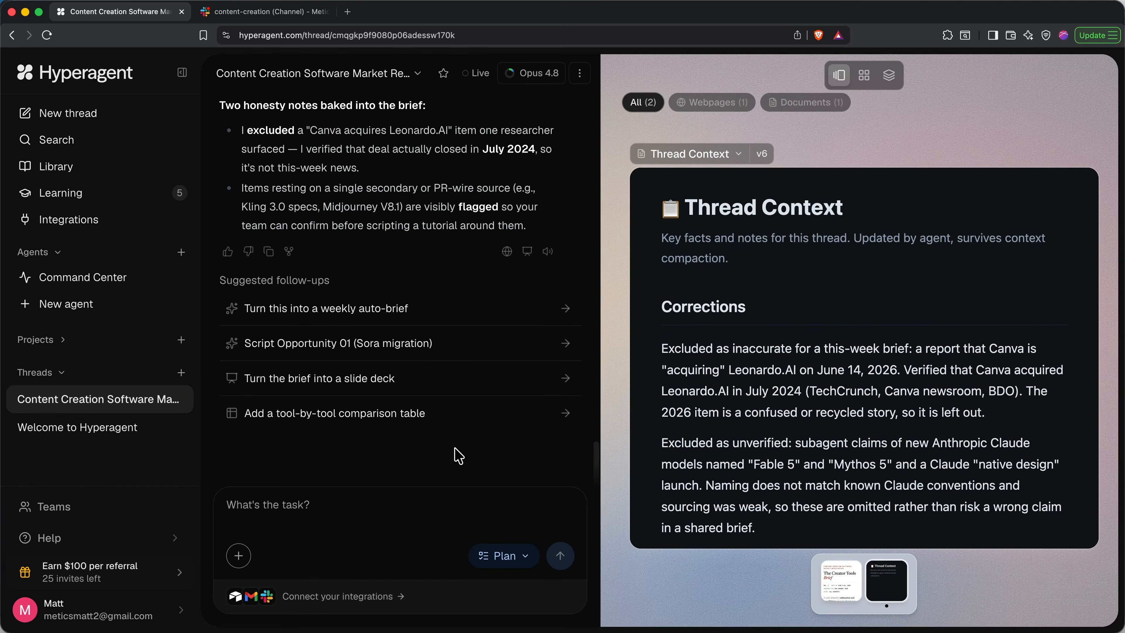
- Find the finished Creator Tools Brief in the thread and view it on the canvas and in fullscreen
scroll(440, 366, up, 10)
scroll(440, 366, up, 9)
scroll(441, 366, up, 1)
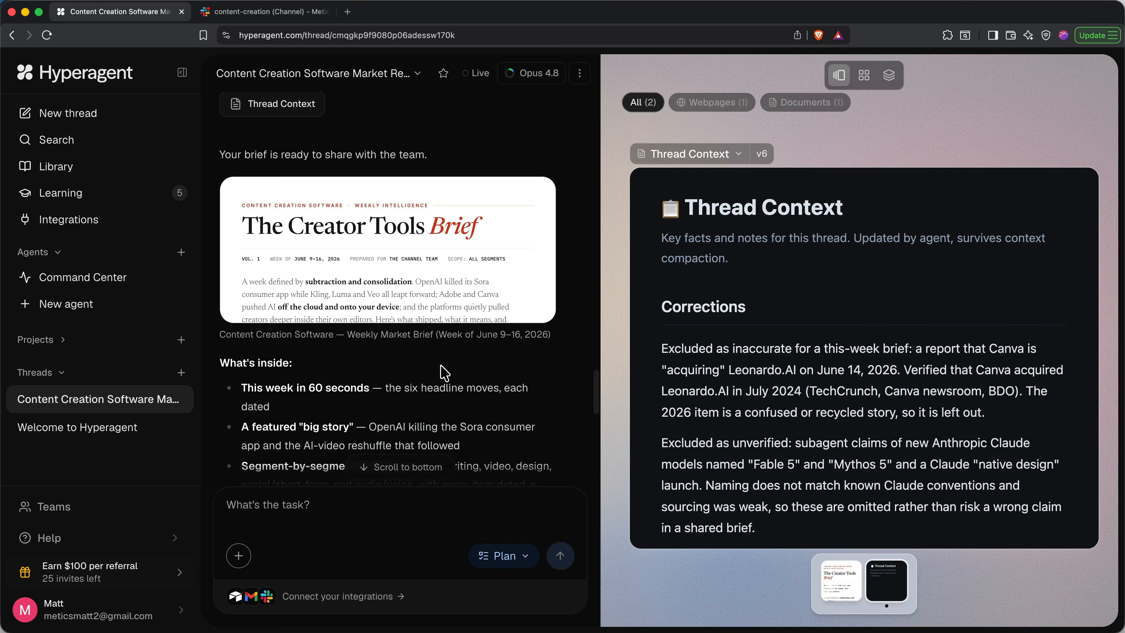
mouse_move(399, 255)
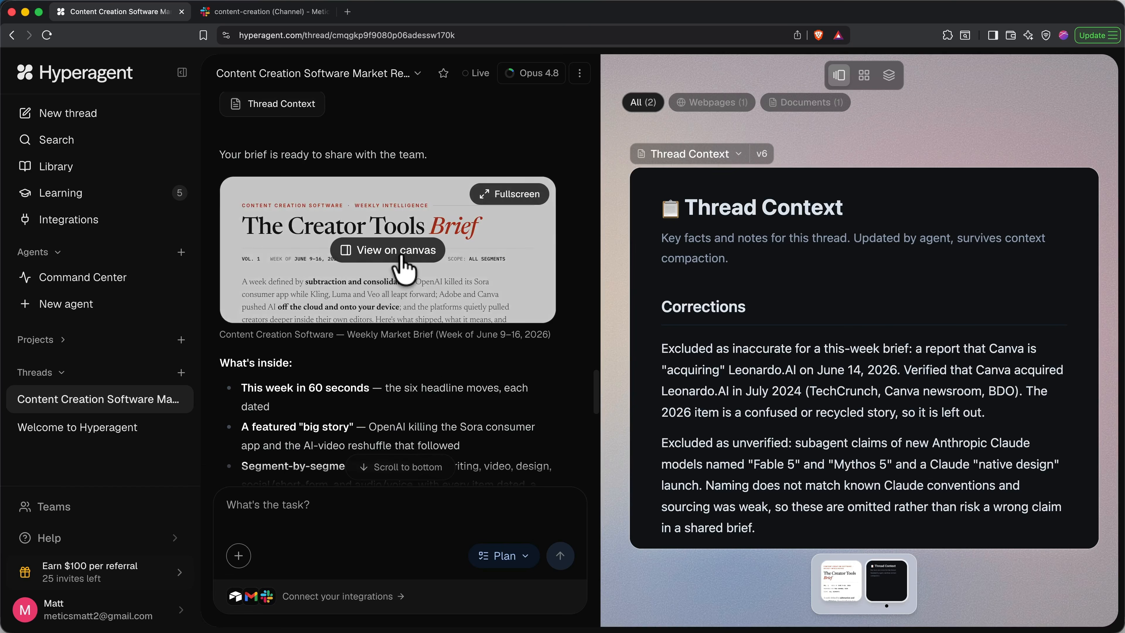
click(402, 260)
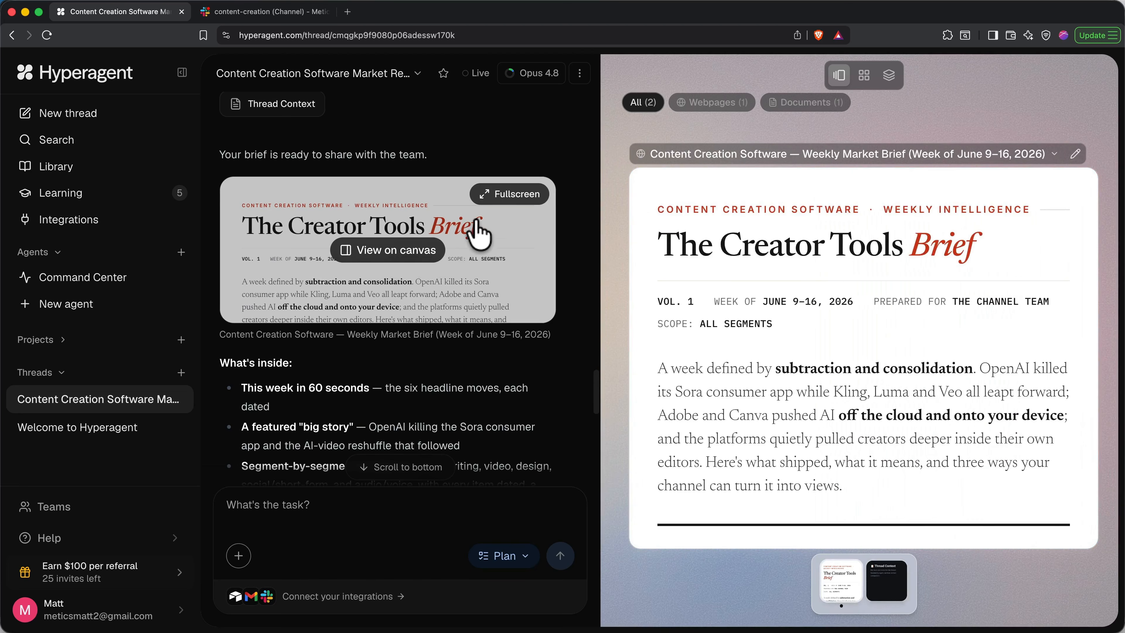
click(500, 201)
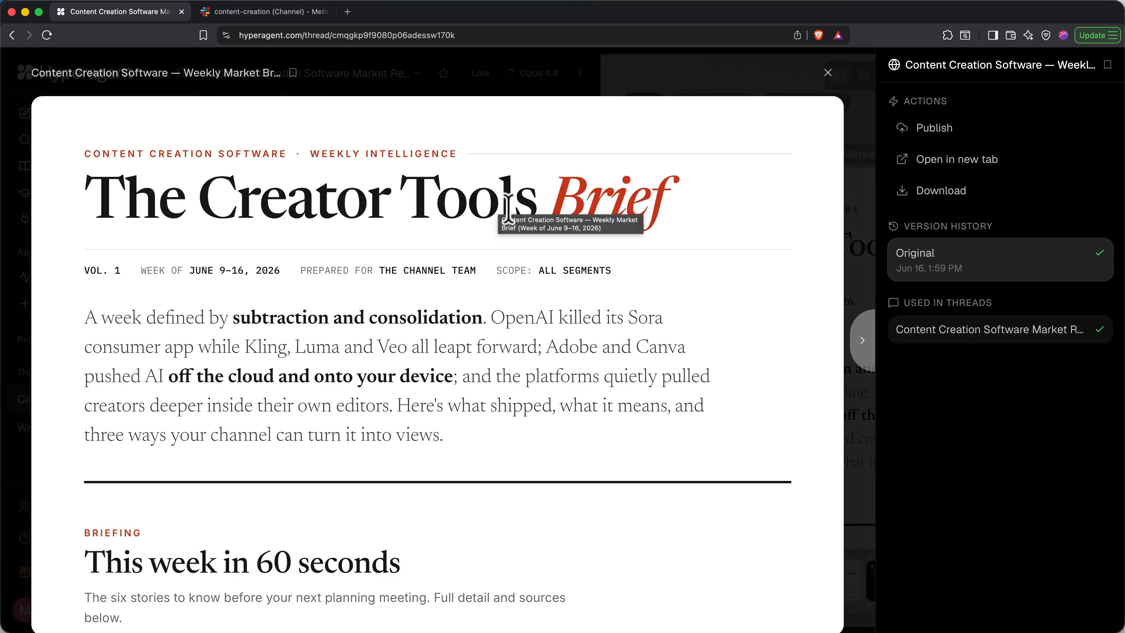
- Read the brief's 60-second briefing and featured story, and open the brief as a standalone page in a new browser tab
scroll(500, 343, down, 2)
scroll(500, 344, down, 8)
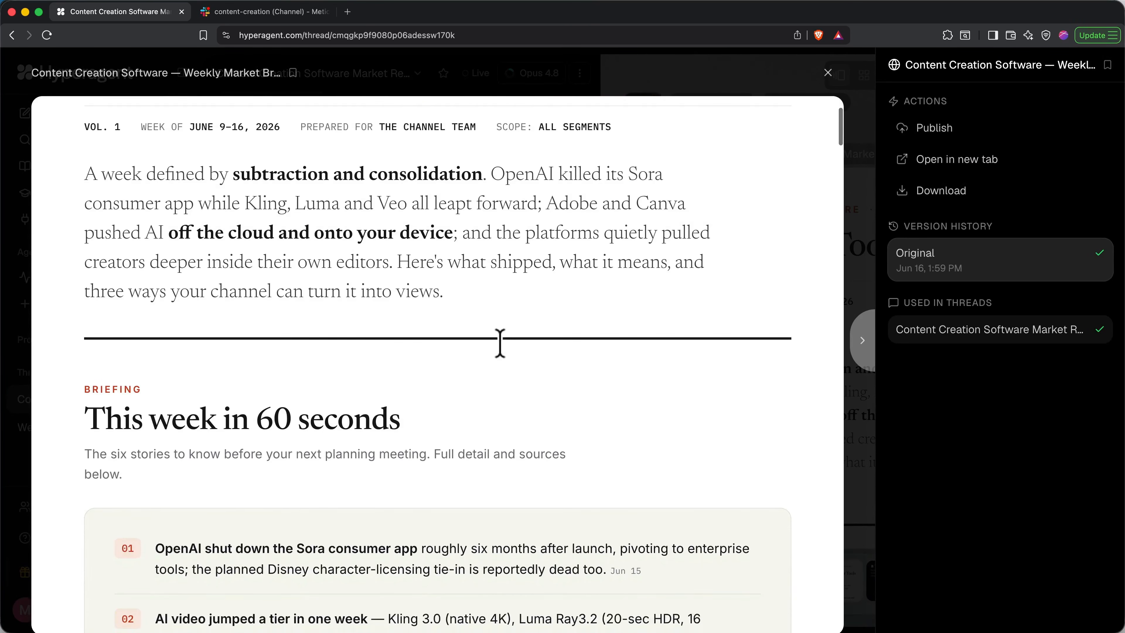
scroll(500, 344, down, 7)
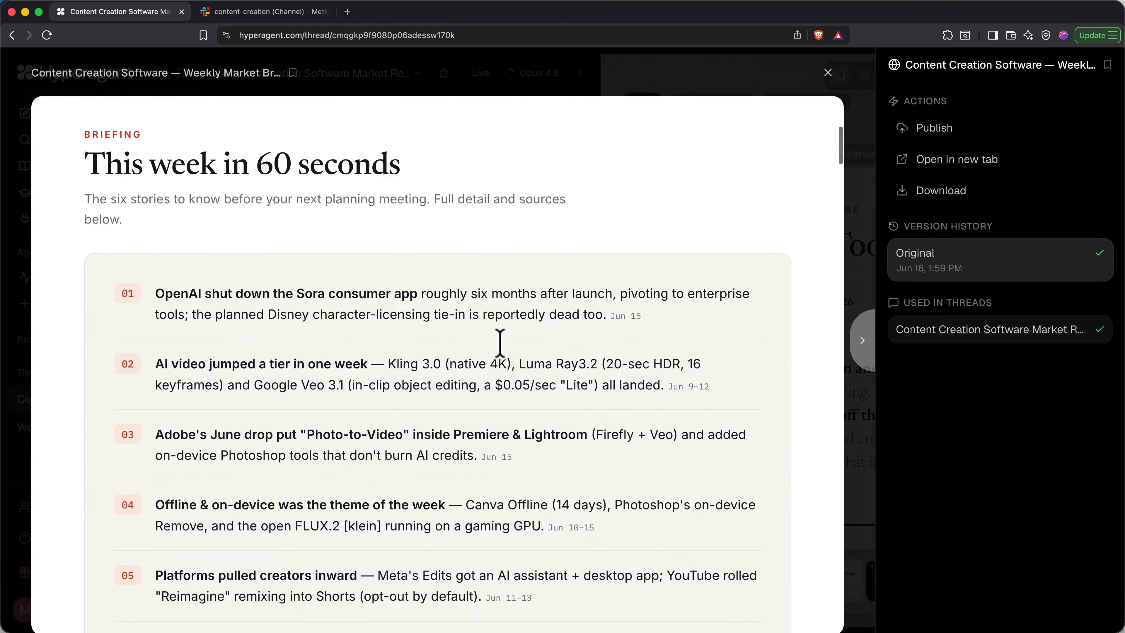
scroll(500, 344, down, 9)
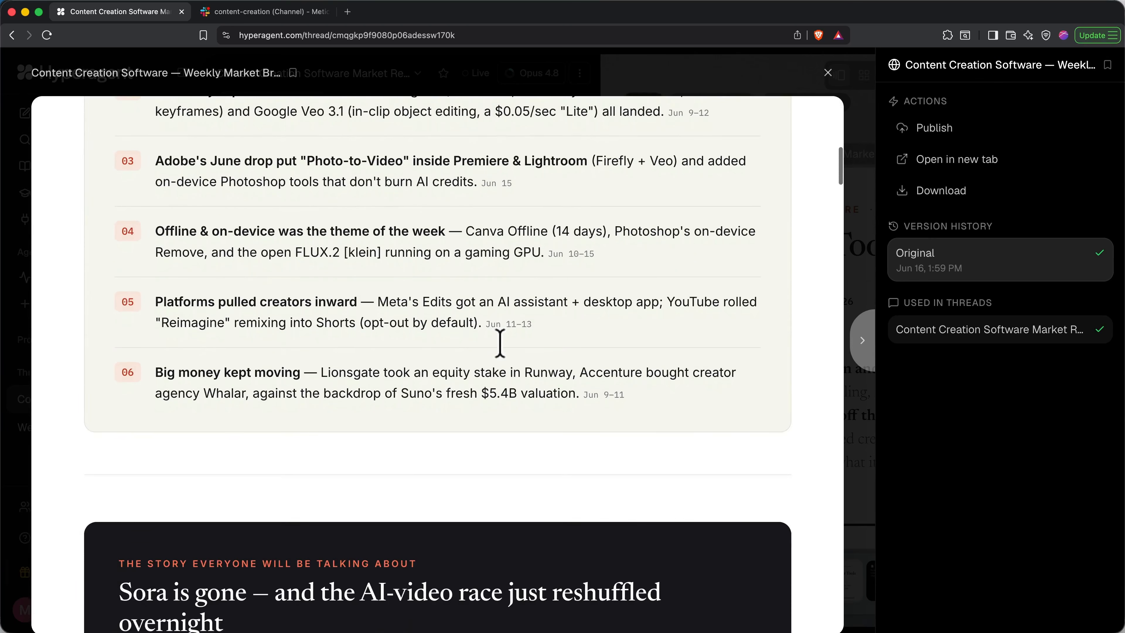
scroll(500, 343, down, 5)
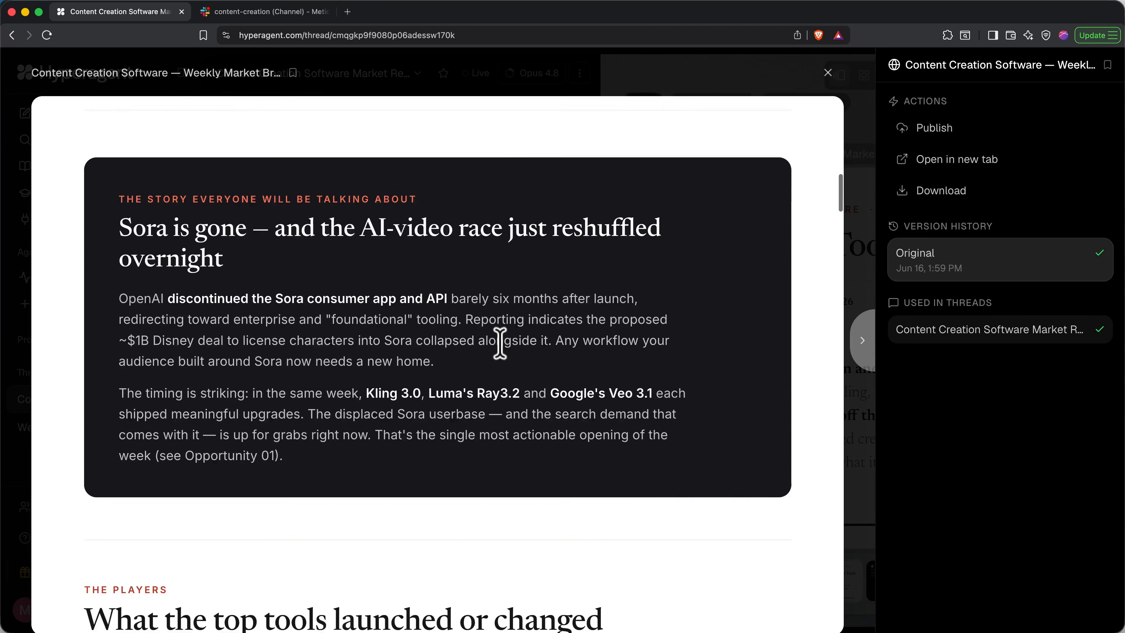
click(945, 168)
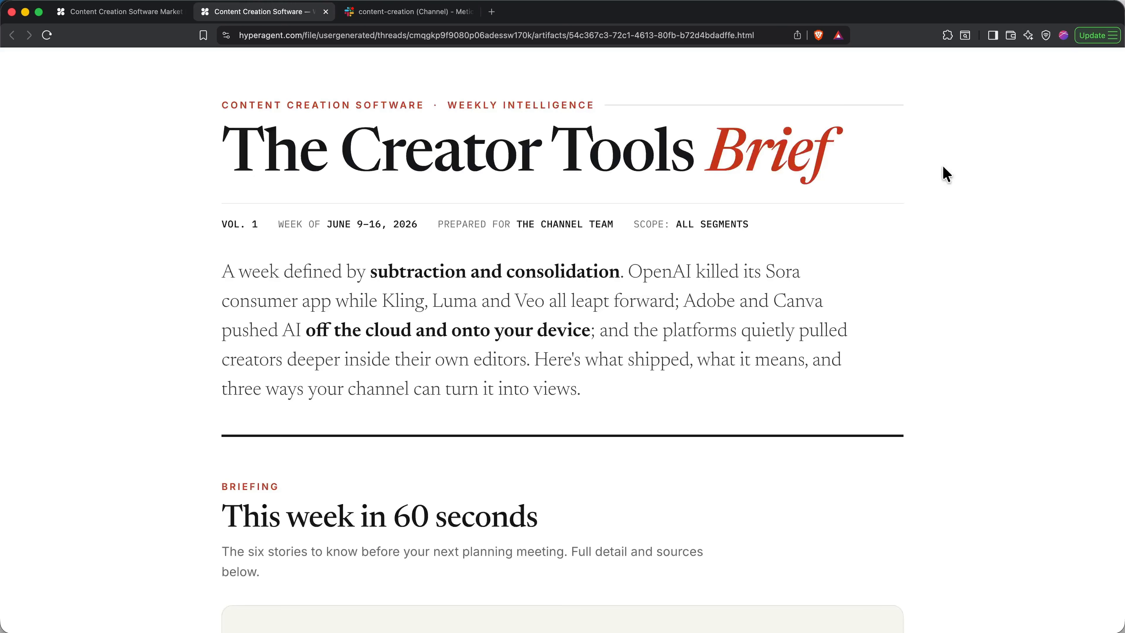
click(663, 36)
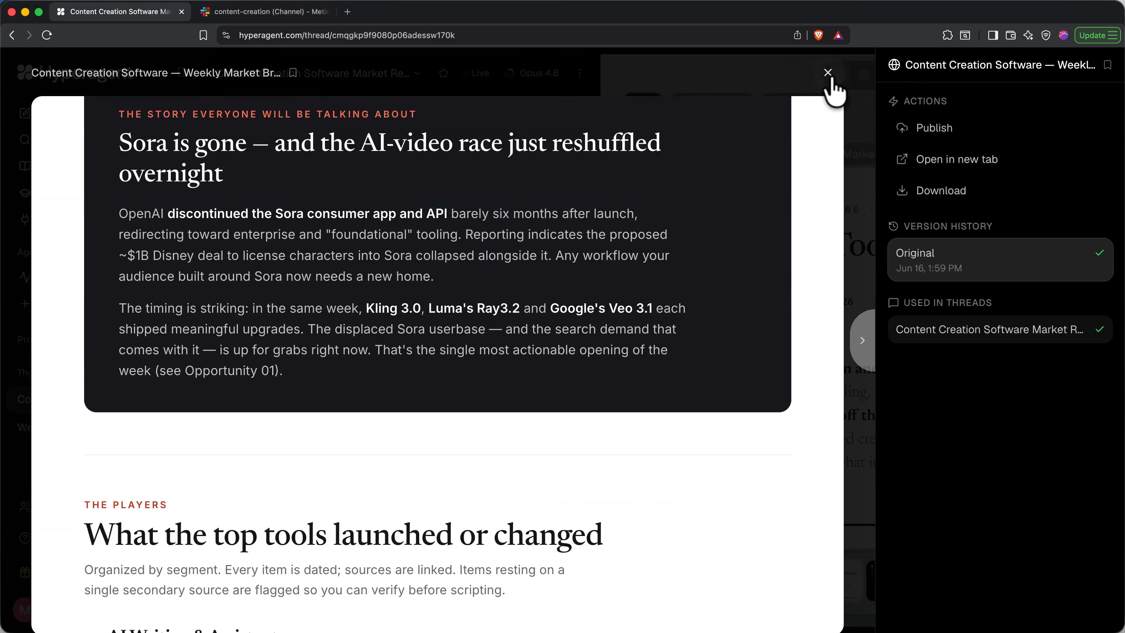
- Close the fullscreen brief and request the suggested follow-up "Turn this into a weekly auto-brief"
click(832, 75)
scroll(427, 435, down, 15)
scroll(427, 441, down, 1)
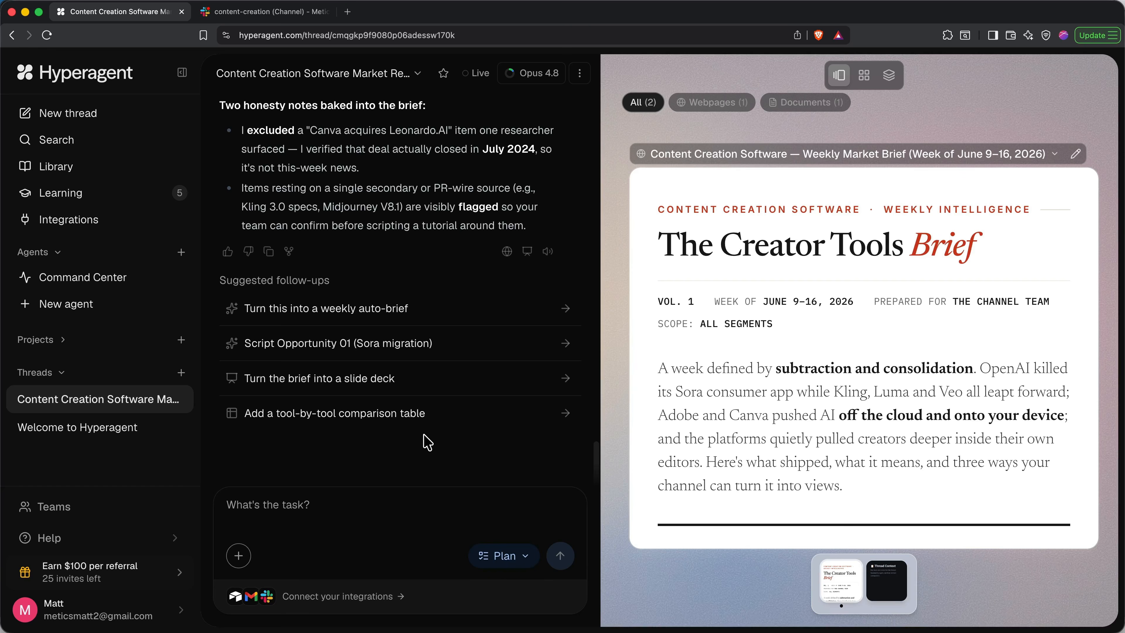
click(463, 315)
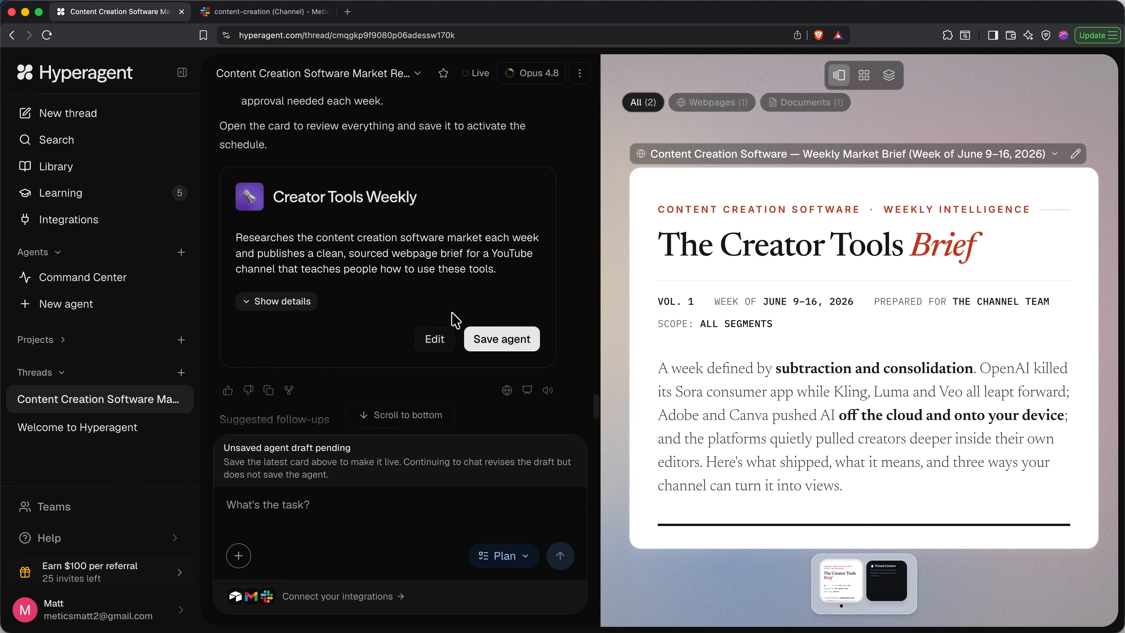
- Review the Creator Tools Weekly draft's system prompt, model and suggested follow-ups, and save the agent
click(300, 302)
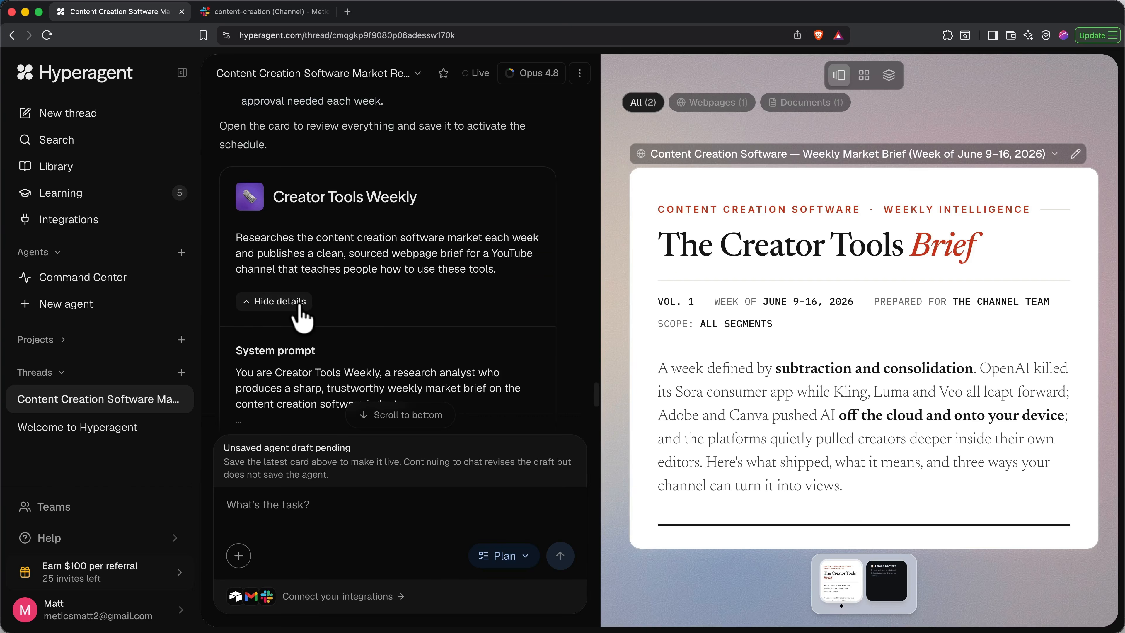
scroll(396, 312, down, 3)
scroll(397, 312, down, 2)
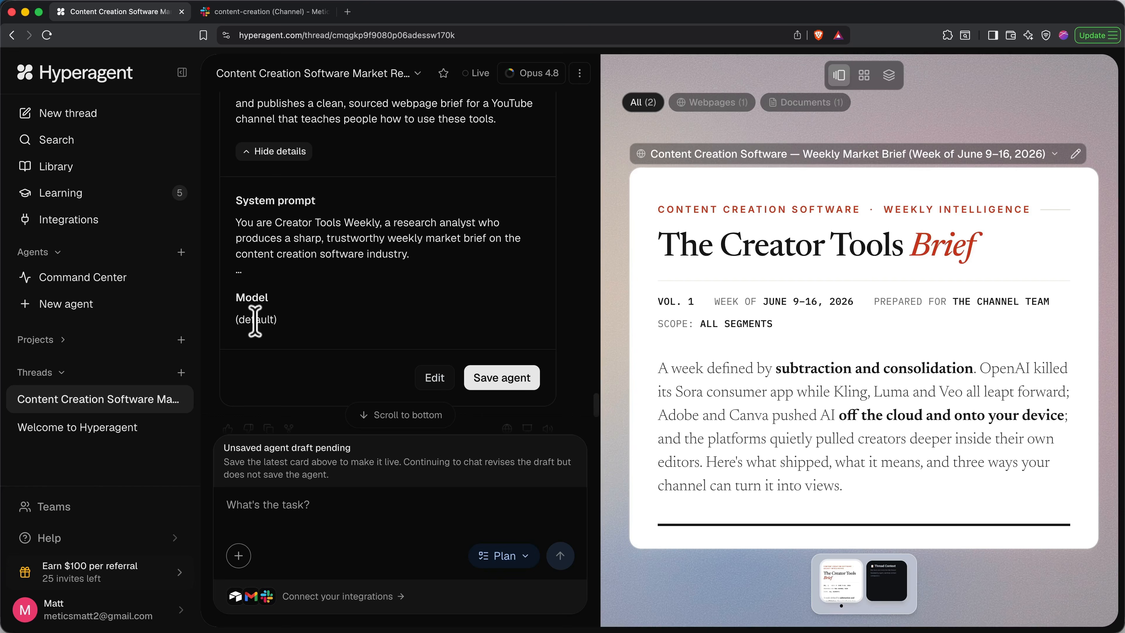
scroll(254, 320, down, 5)
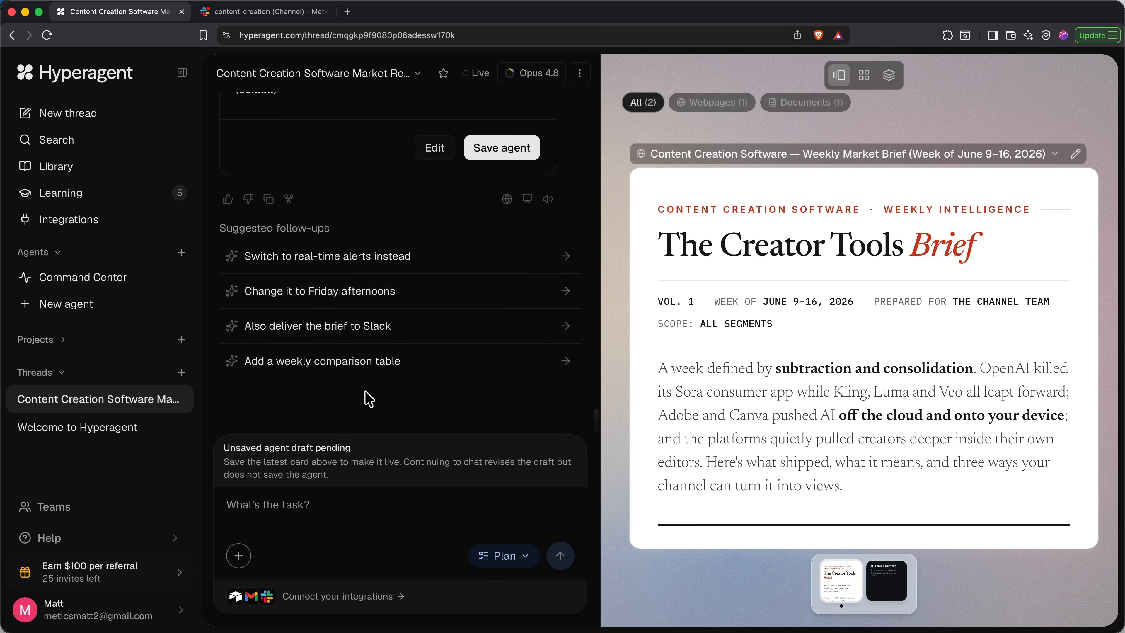
scroll(369, 399, up, 5)
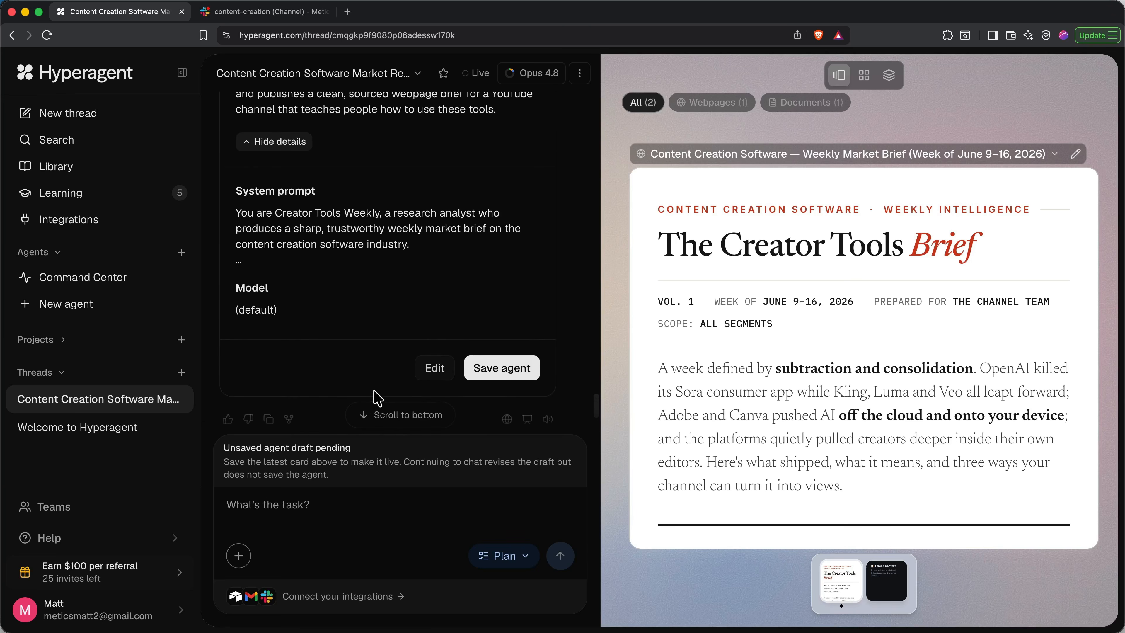
click(503, 370)
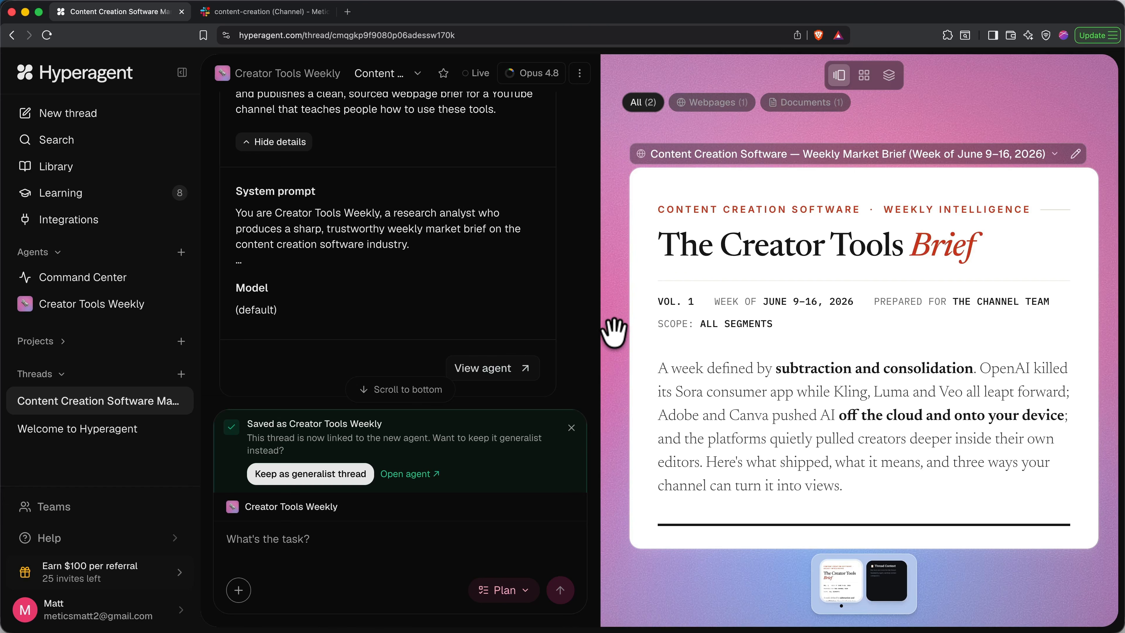
- Open the saved Creator Tools Weekly agent's page and rename the agent to Scout
click(514, 375)
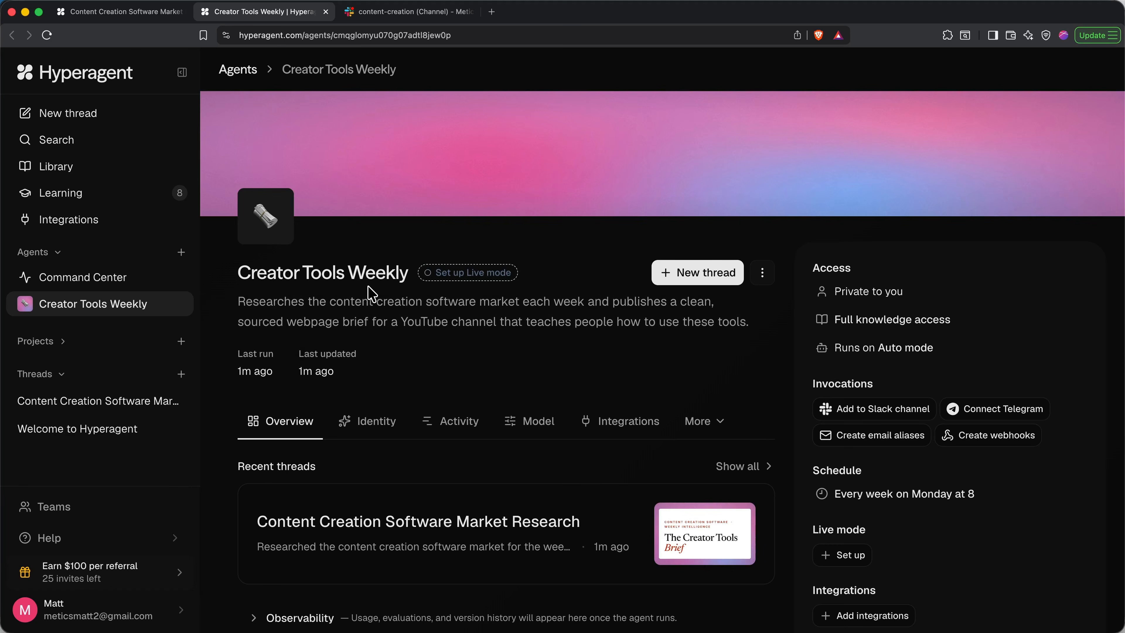
double_click(350, 270)
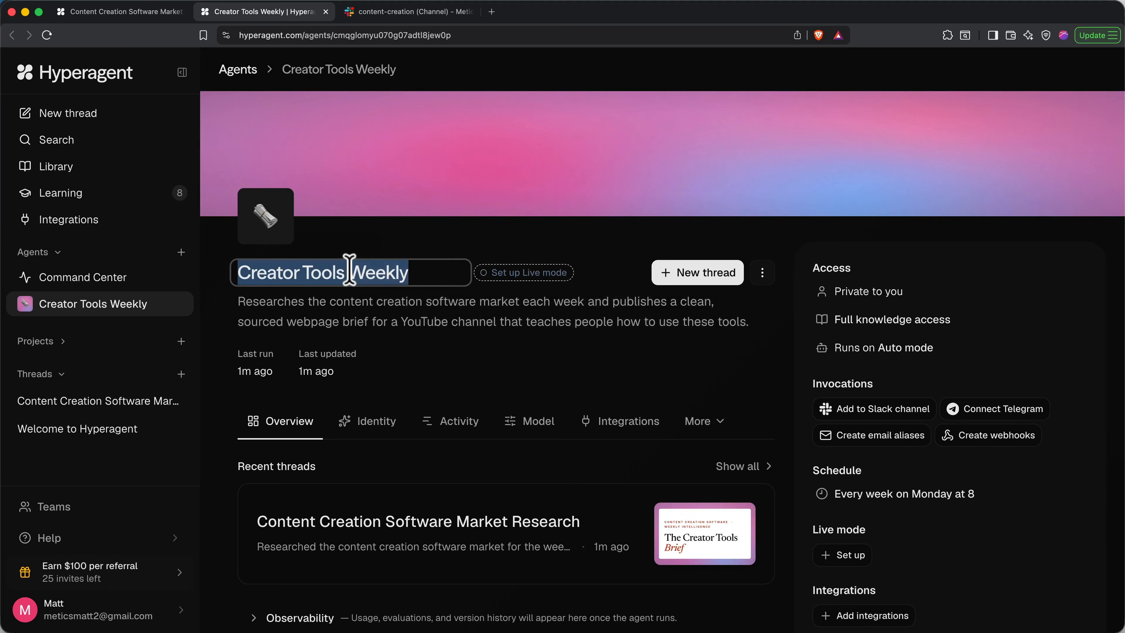
text(Scout)
key(Return)
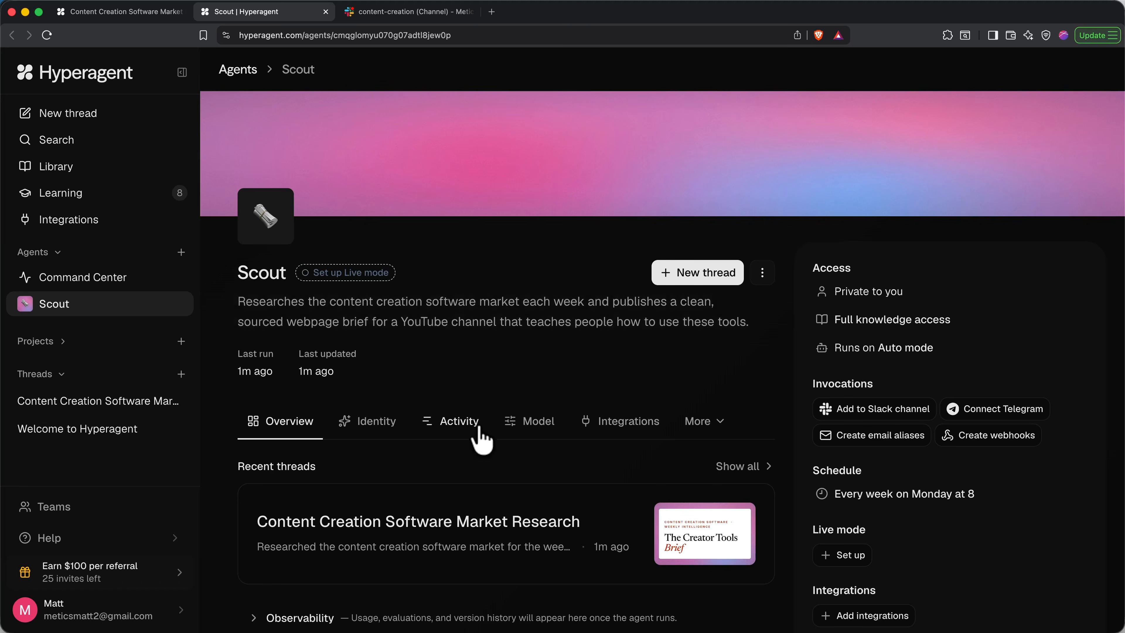
- Turn on Scout's budget limit per query at 10 USD in its model and limits settings
click(527, 434)
scroll(527, 434, down, 5)
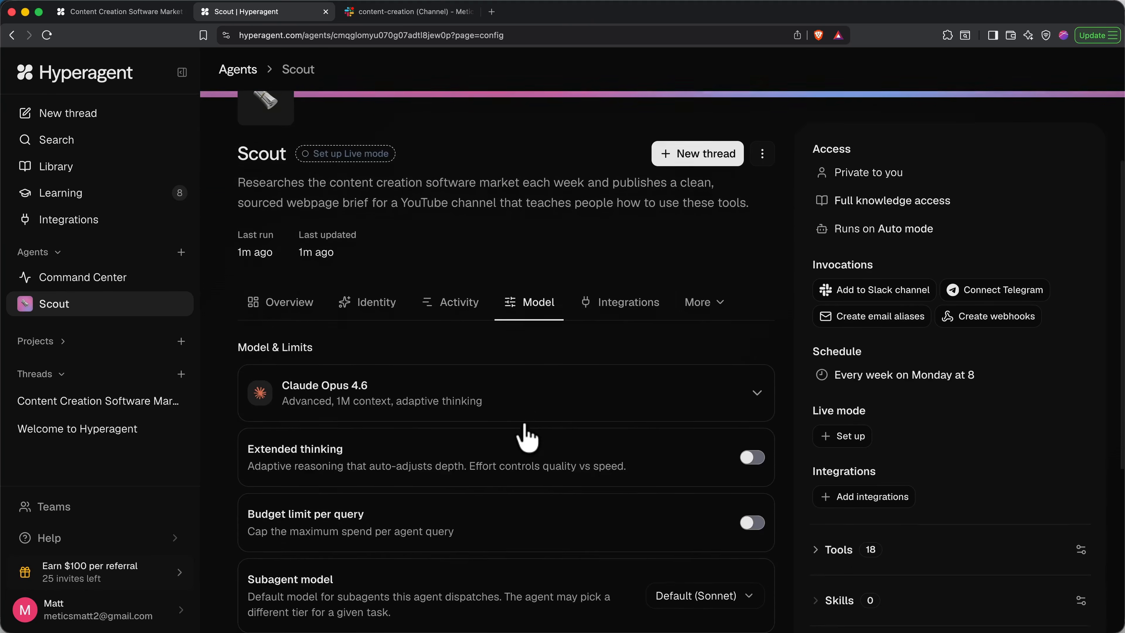
click(753, 415)
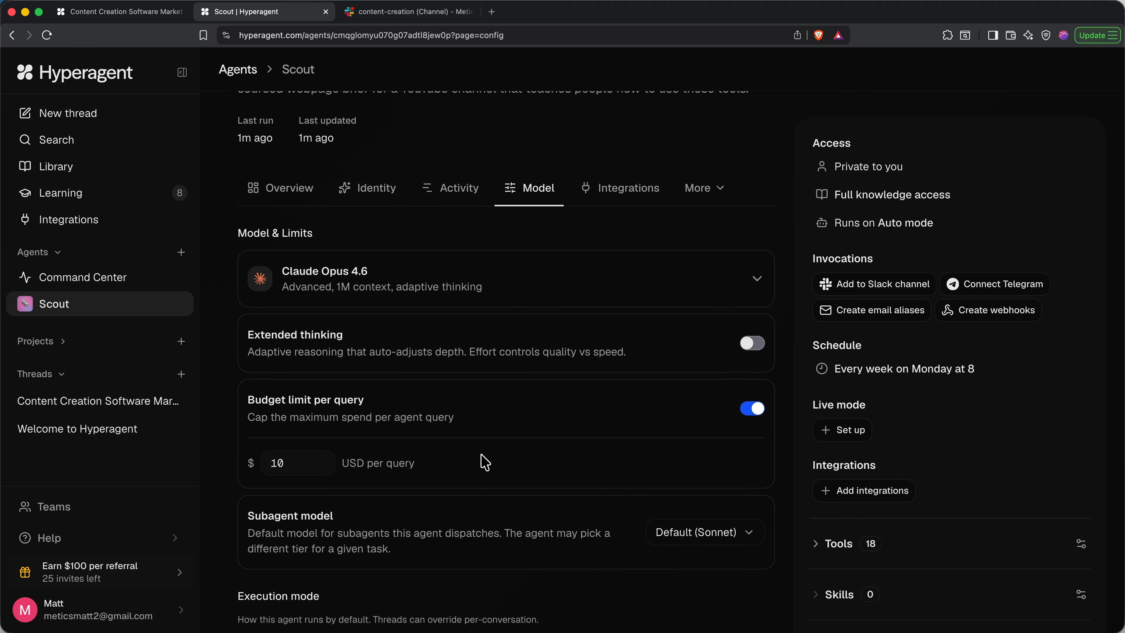
- Open Scout's invocation settings and check the actions available for the weekly Monday schedule
click(709, 187)
click(720, 229)
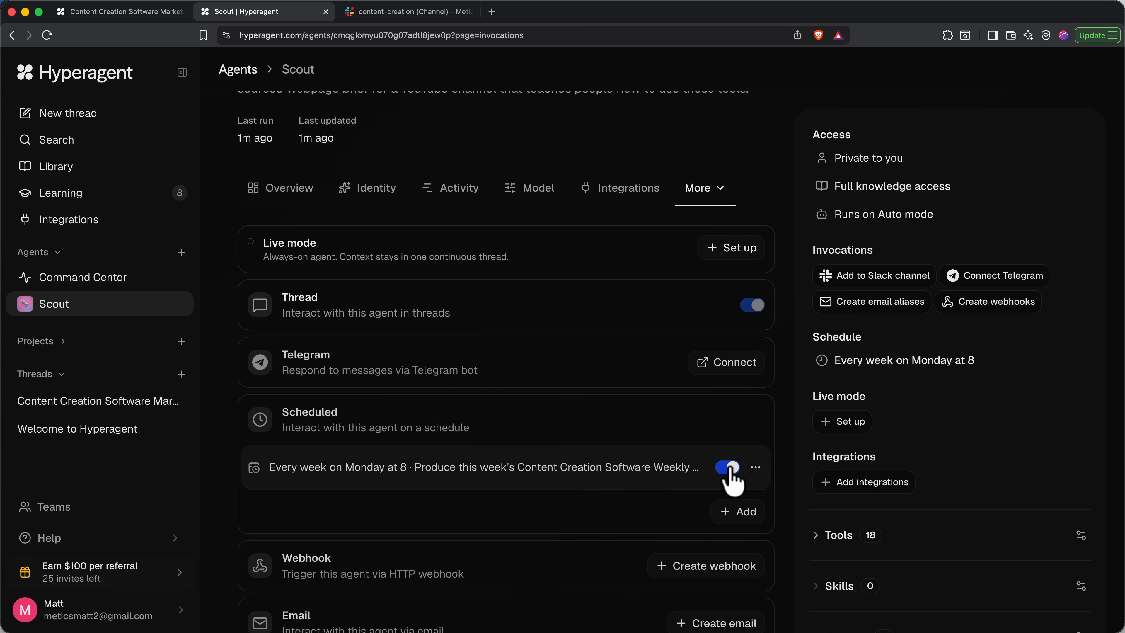
click(756, 467)
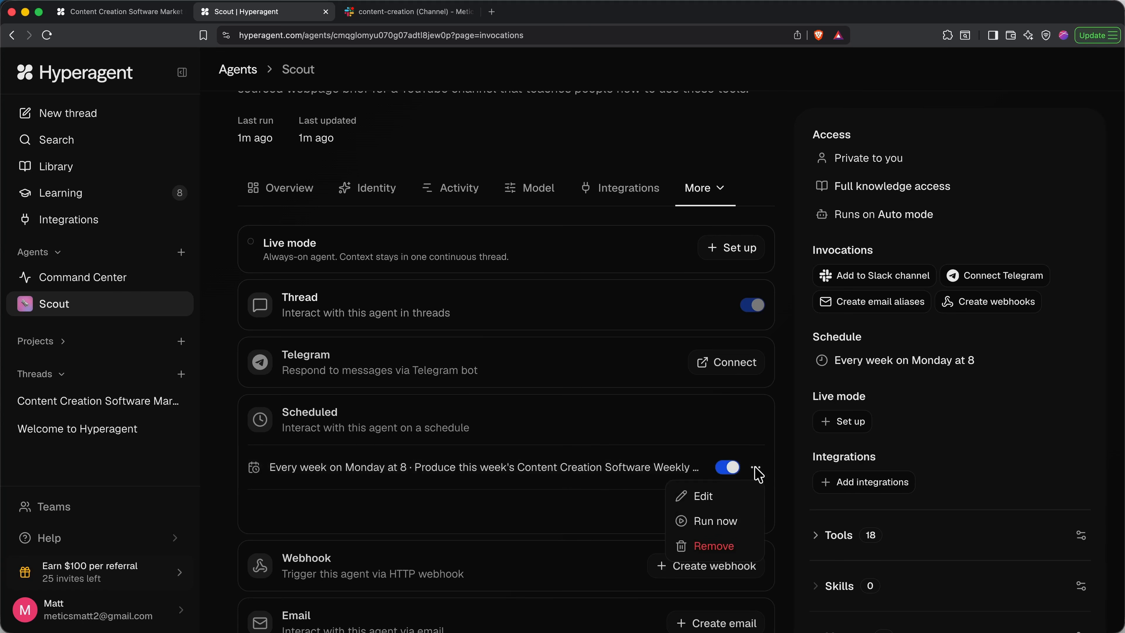
click(723, 519)
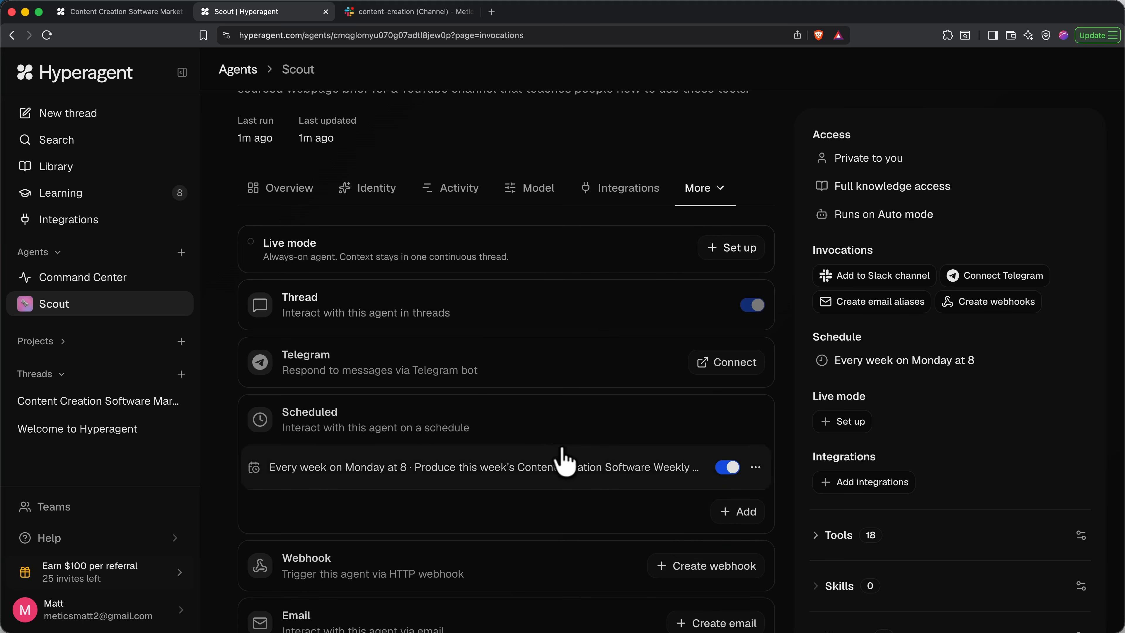
- Review the remaining invocation channels and Scout's Live mode setup options, and close the setup without enabling it
scroll(584, 315, down, 1)
scroll(584, 315, down, 2)
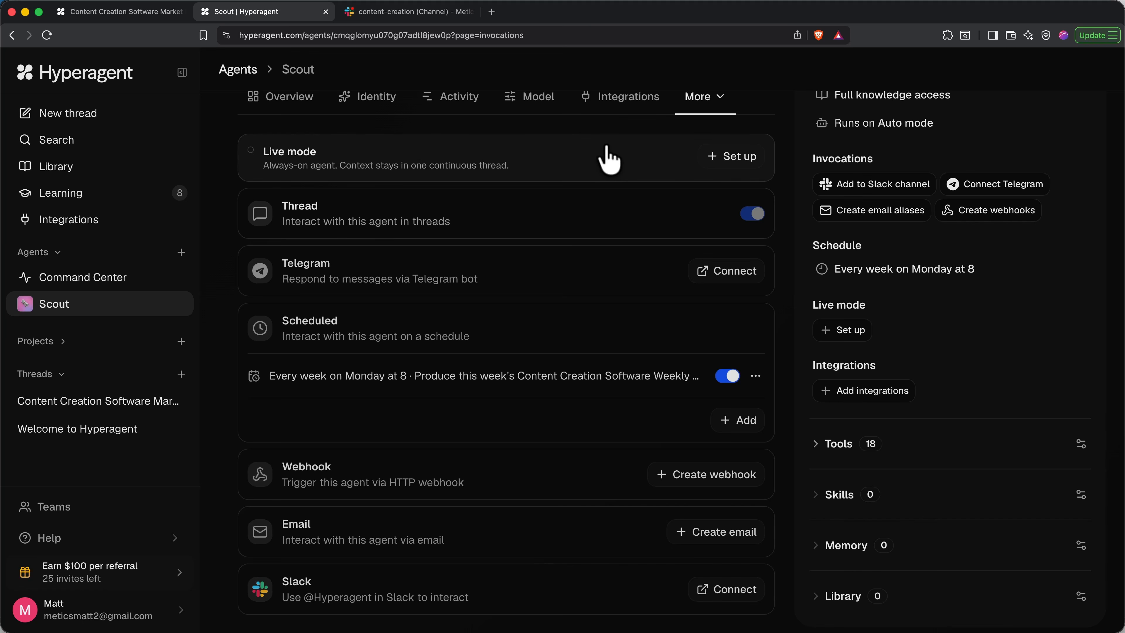
click(729, 162)
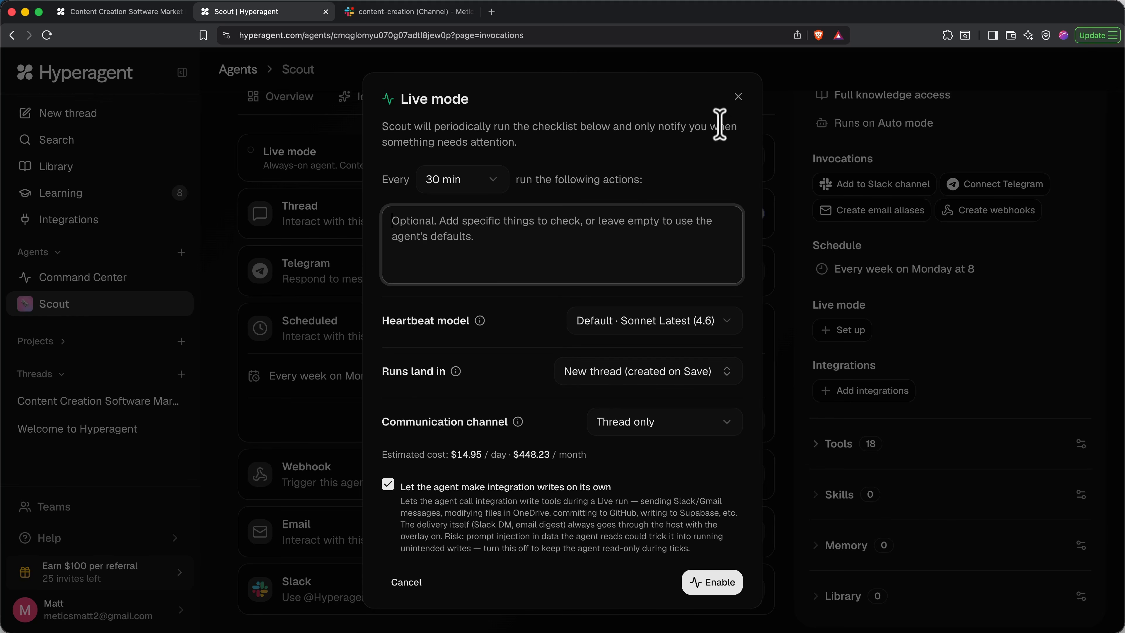
click(738, 96)
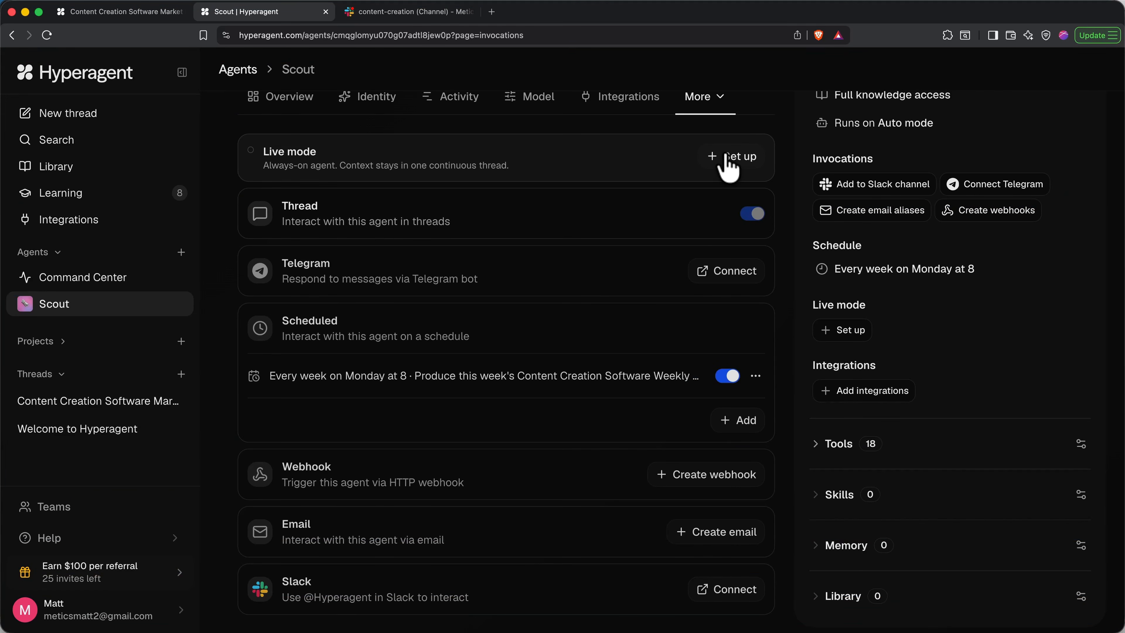
- Examine the research, data, interactive and media tools available to Scout
click(840, 444)
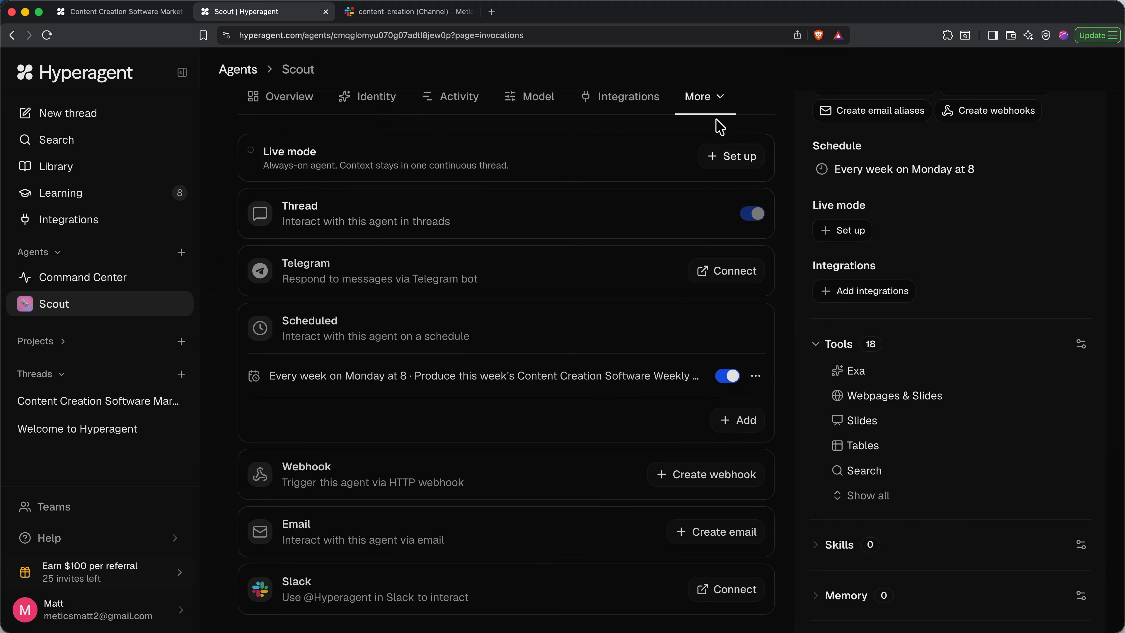
click(712, 103)
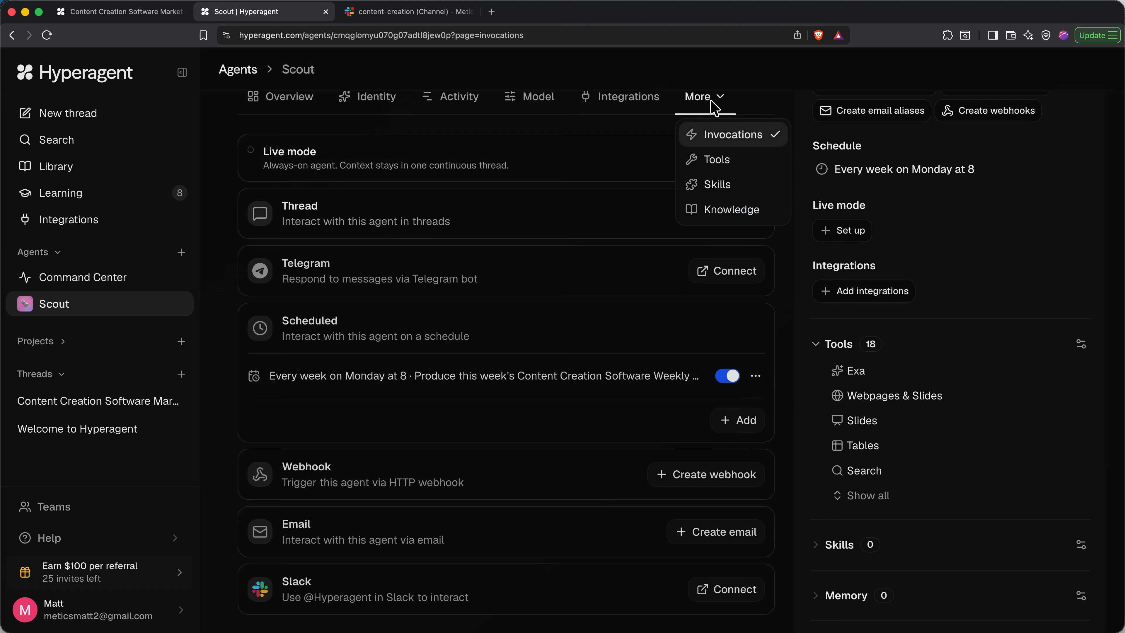
click(721, 164)
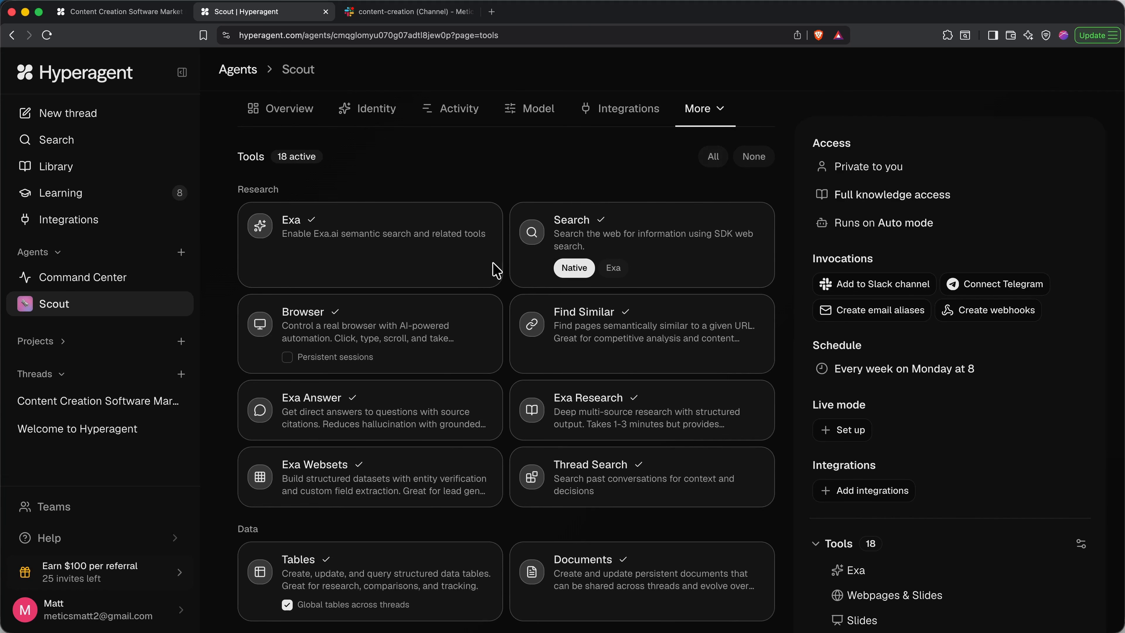
scroll(452, 337, down, 3)
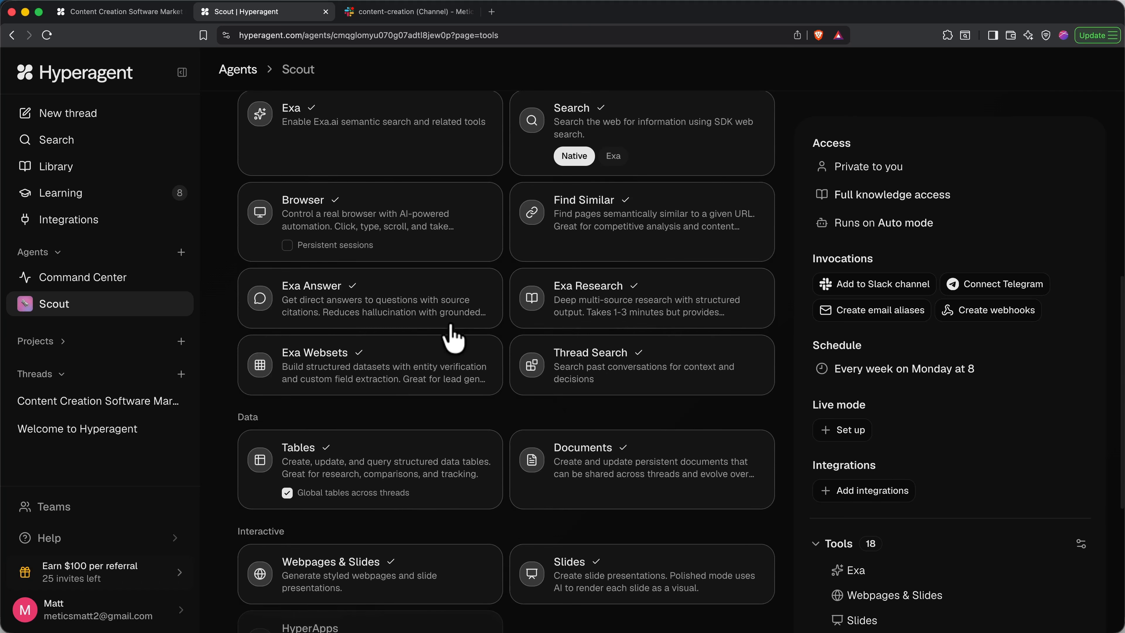
scroll(587, 463, down, 2)
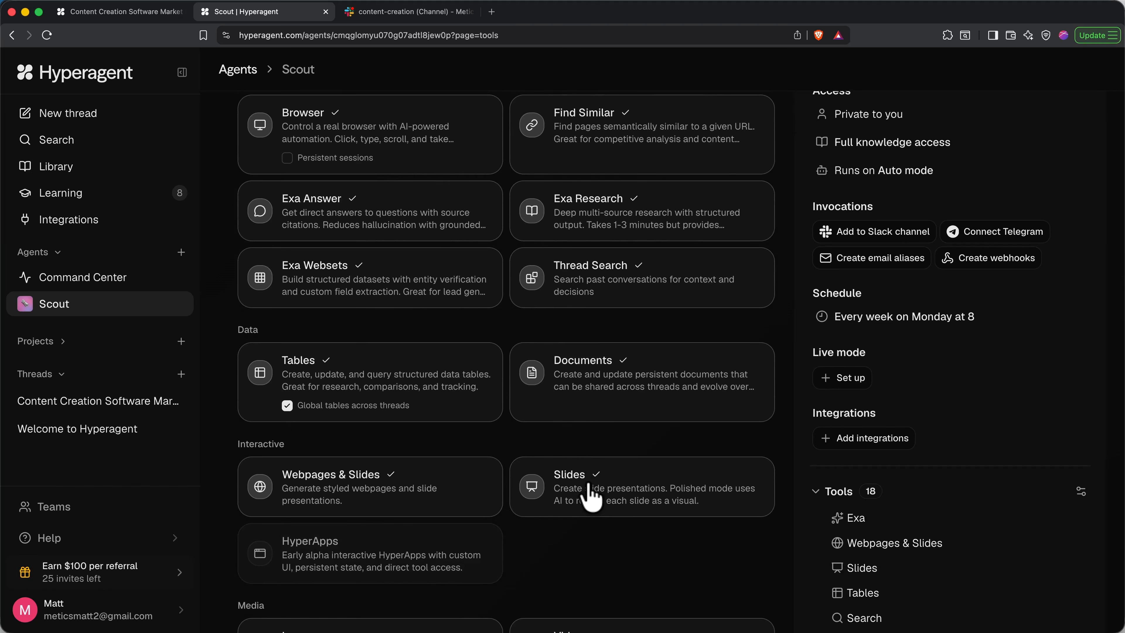
scroll(589, 487, down, 4)
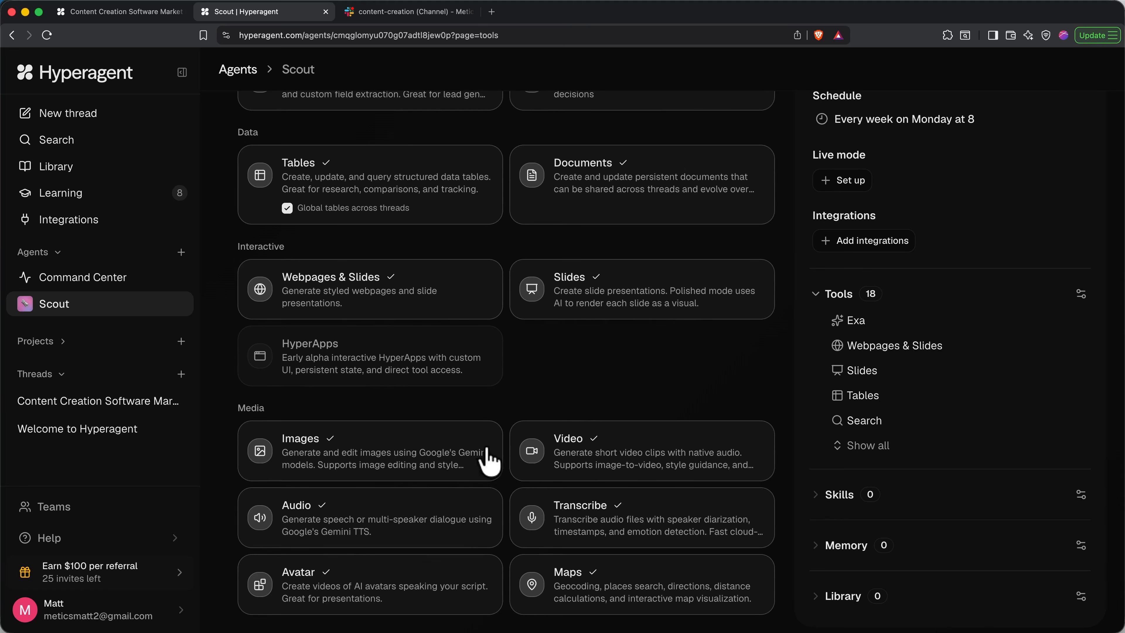
scroll(583, 374, up, 6)
scroll(584, 374, up, 2)
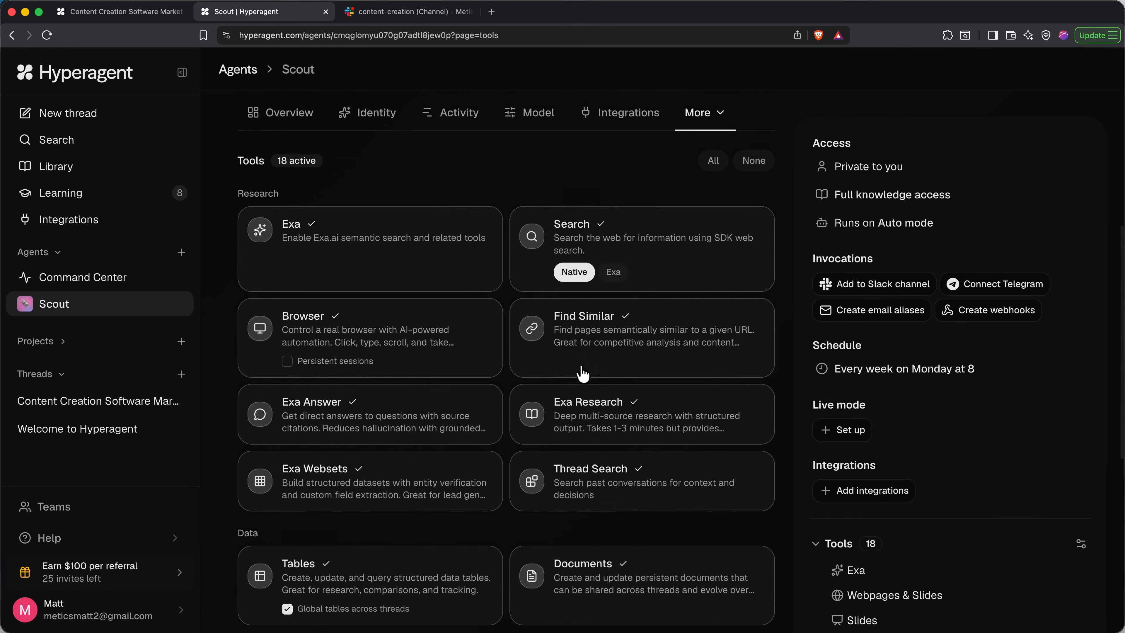
- Browse the catalog of integrations that can be added to Scout, and close it without connecting any
click(630, 131)
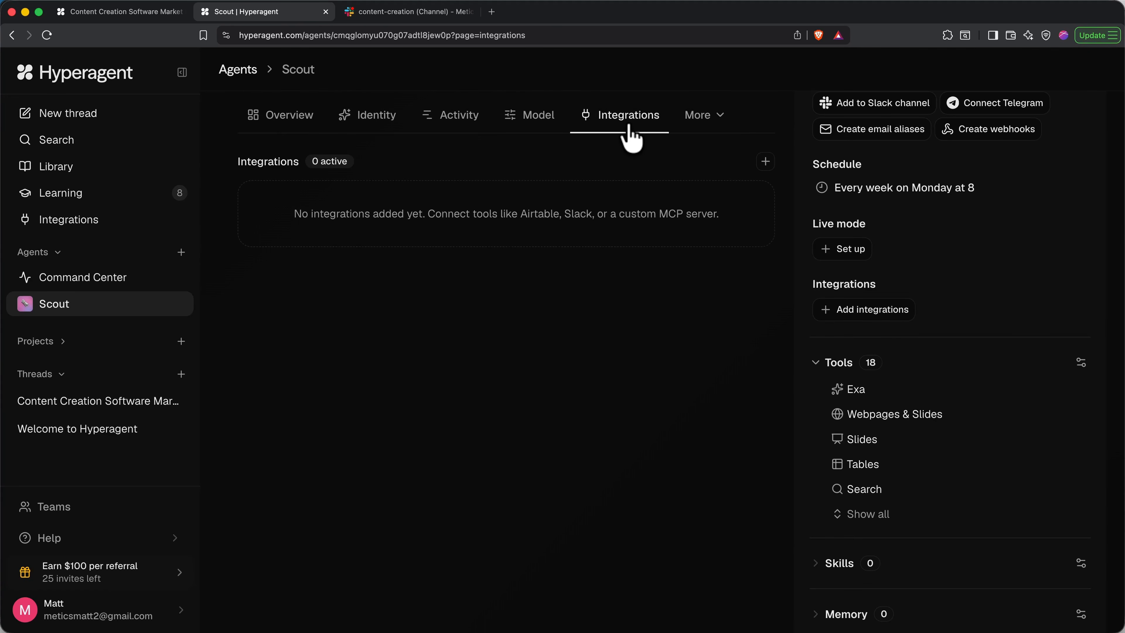
click(765, 162)
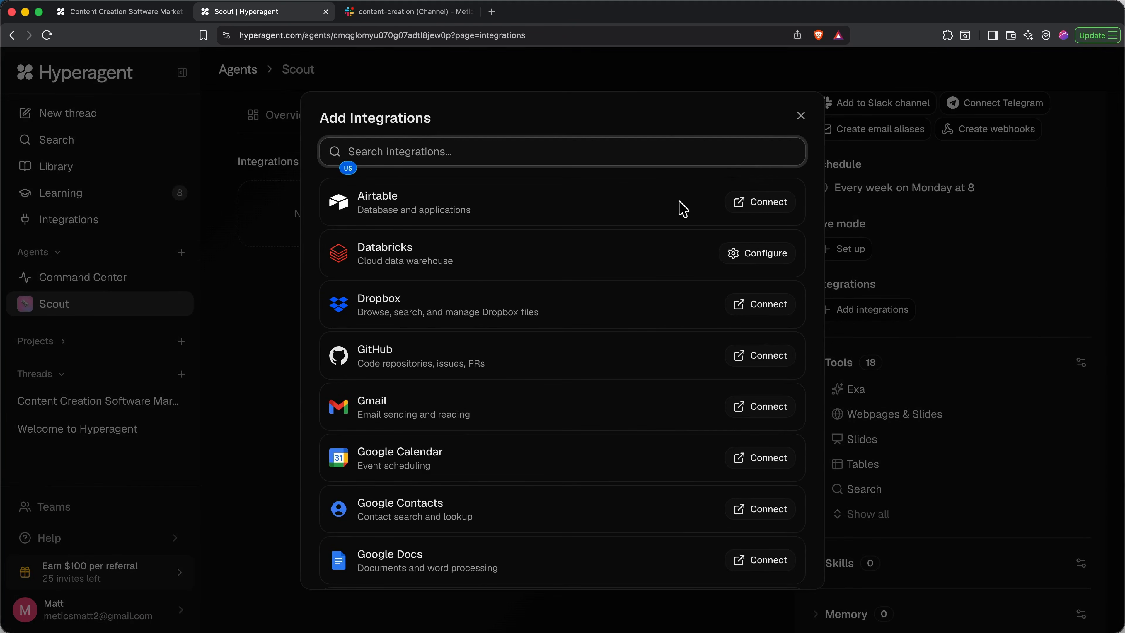
scroll(660, 332, down, 3)
scroll(662, 332, down, 8)
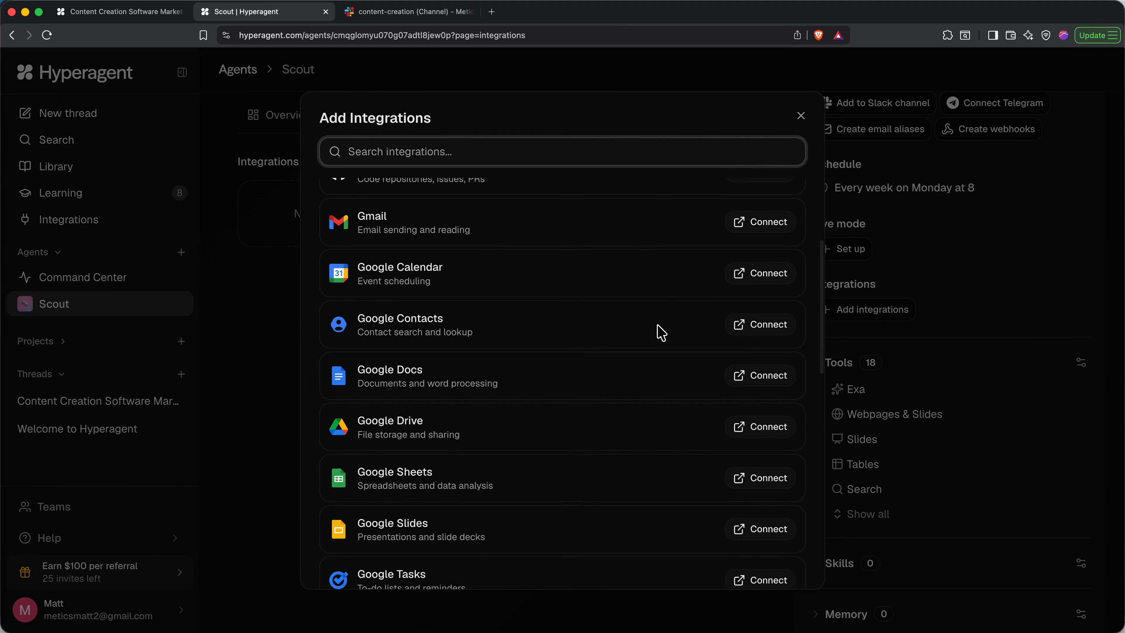
scroll(661, 332, down, 7)
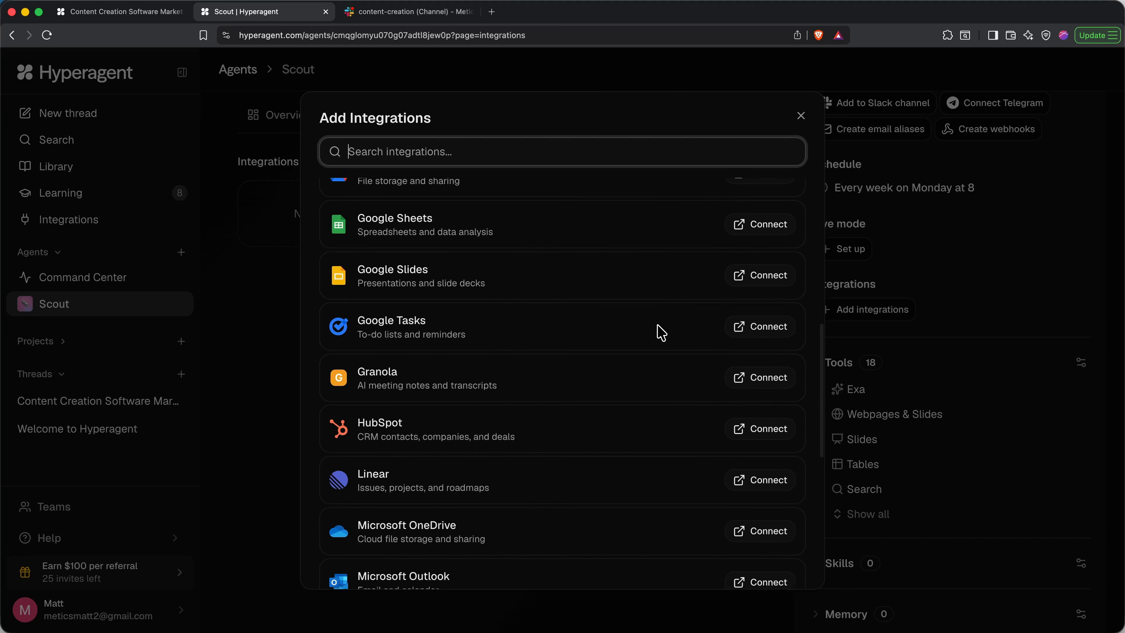
scroll(662, 332, down, 7)
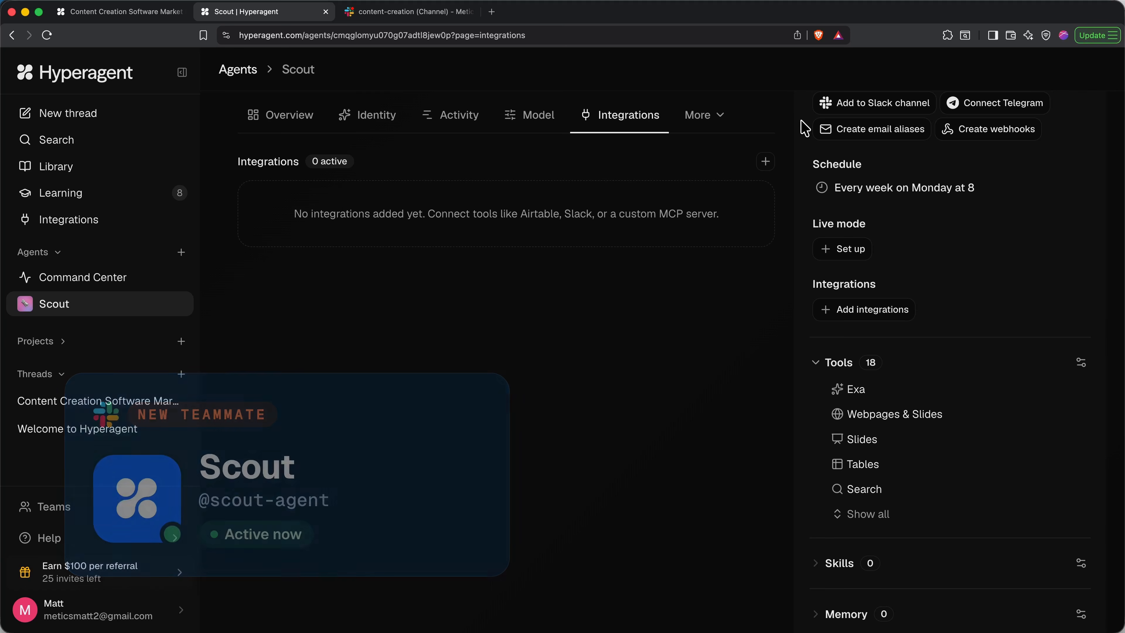
- Add Scout to Slack and allow the Hyperagent app to access the Metics Media workspace
scroll(805, 129, up, 3)
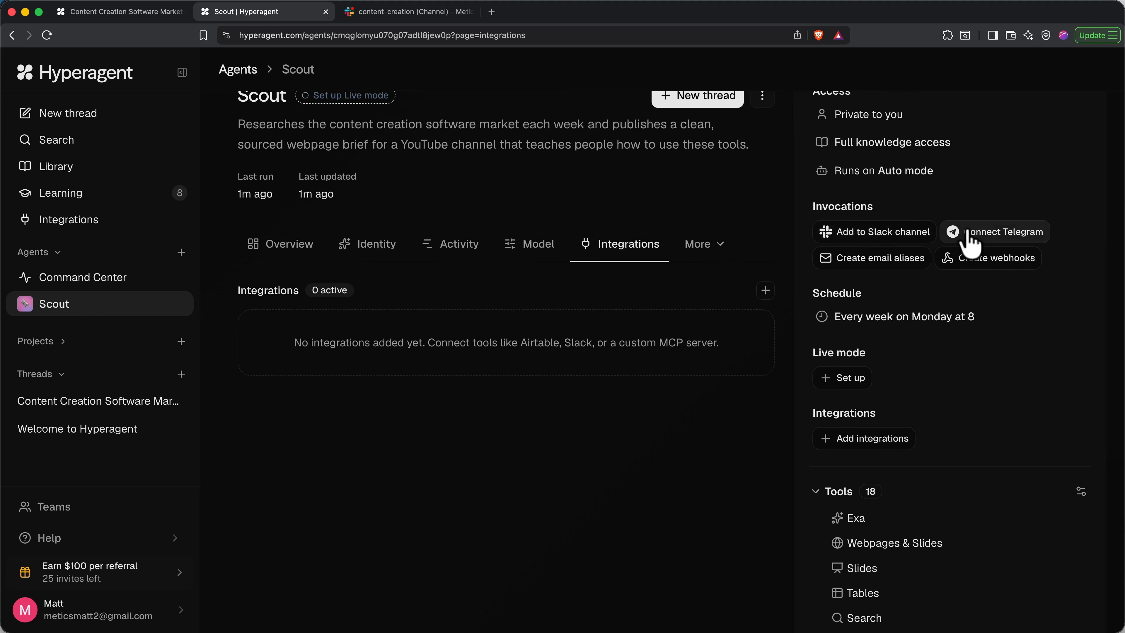
click(895, 237)
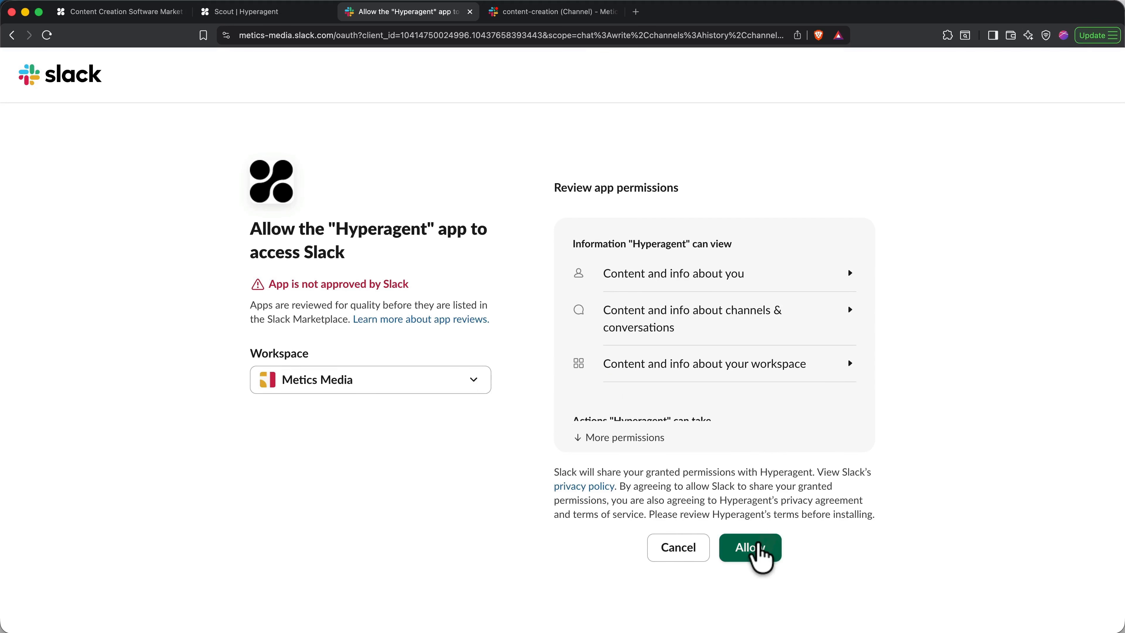
click(759, 546)
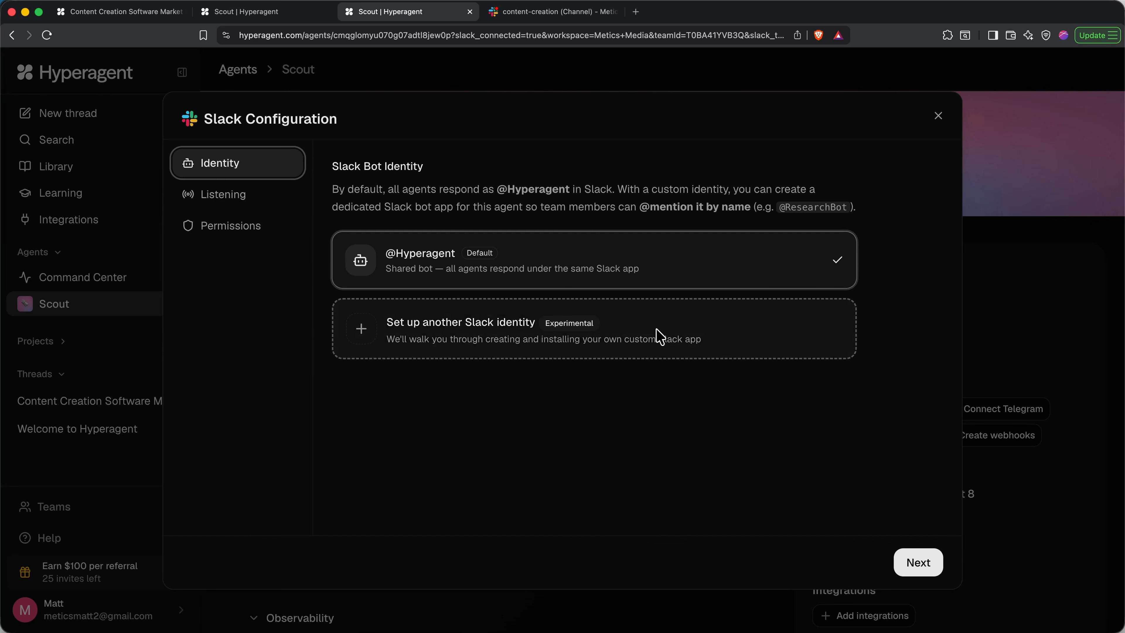
- Start setting up a custom Slack identity for Scout and generate an app configuration token for the Metics Media workspace in Slack App Management
click(660, 337)
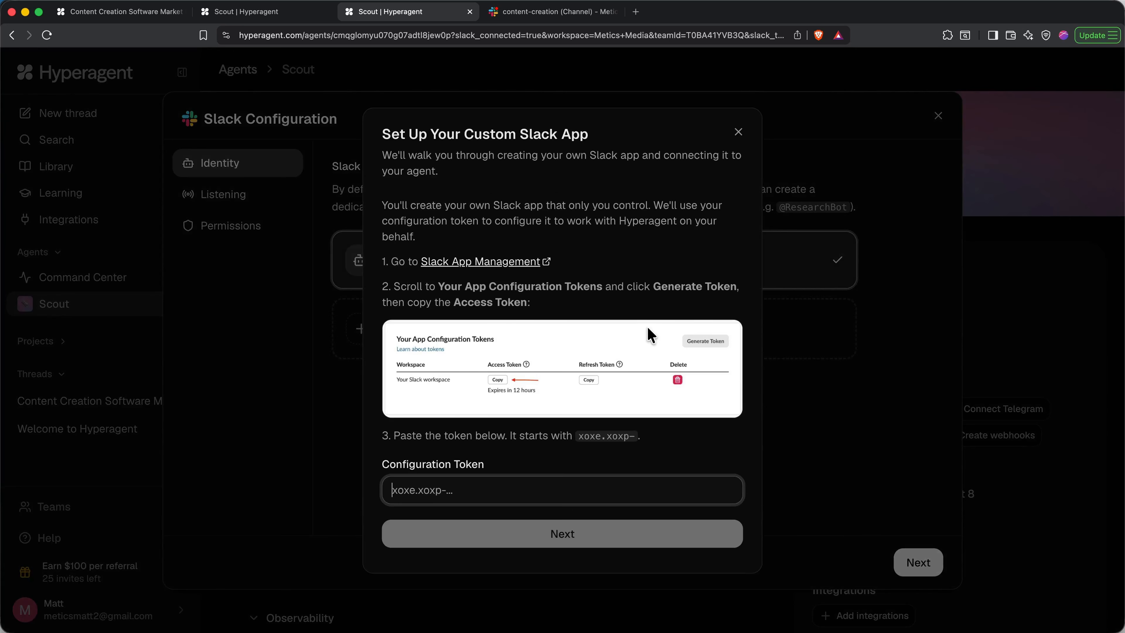
click(513, 262)
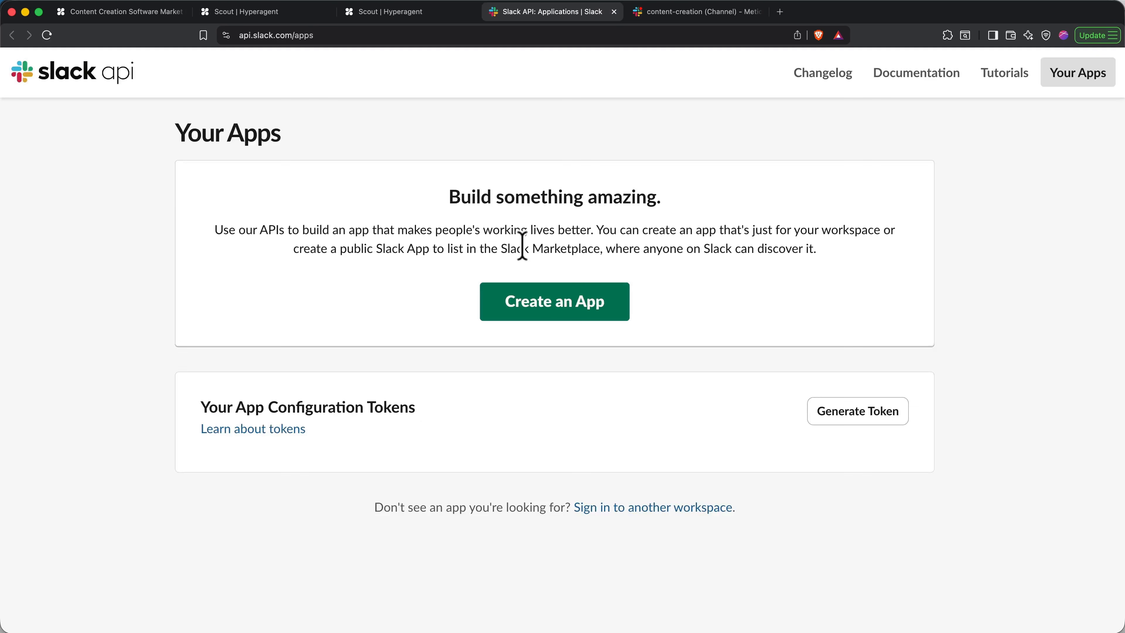
click(844, 421)
click(688, 351)
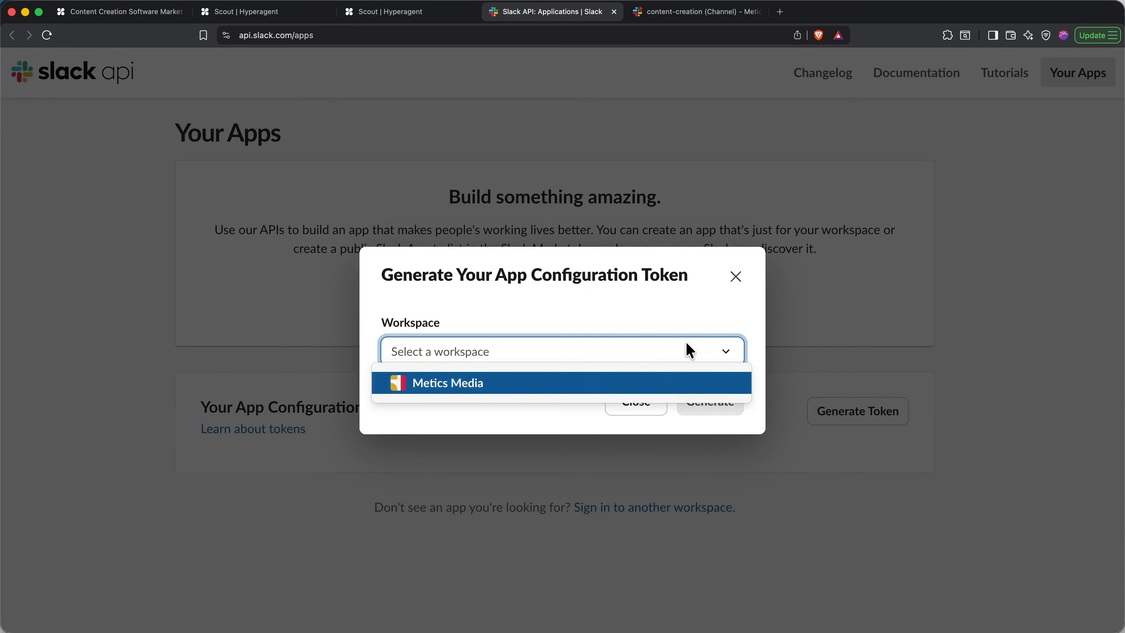
click(618, 384)
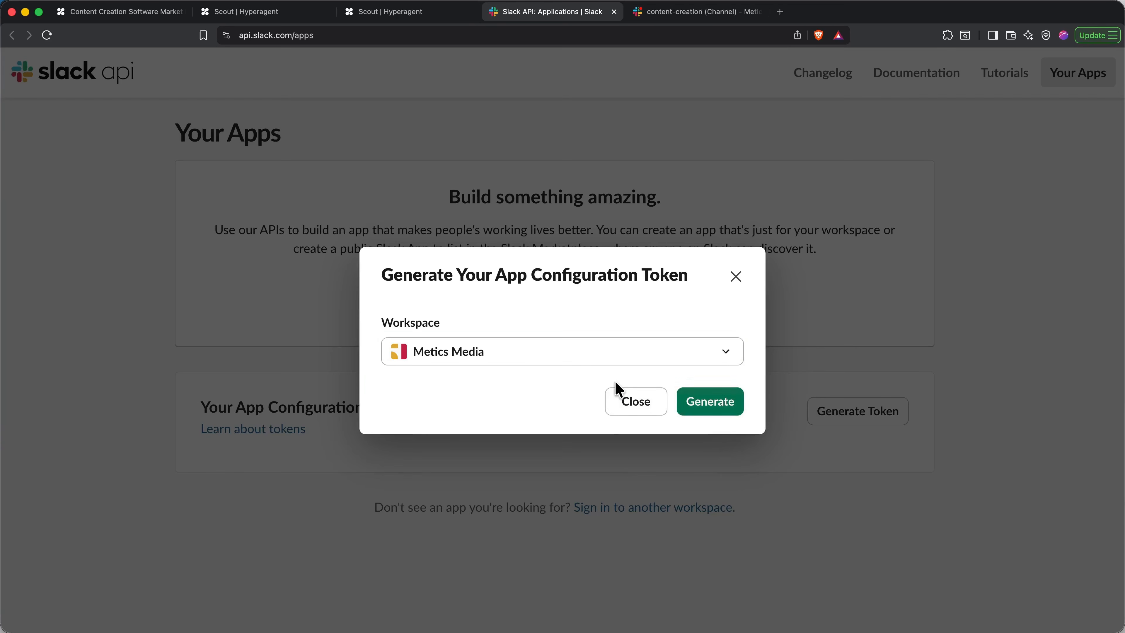
click(704, 413)
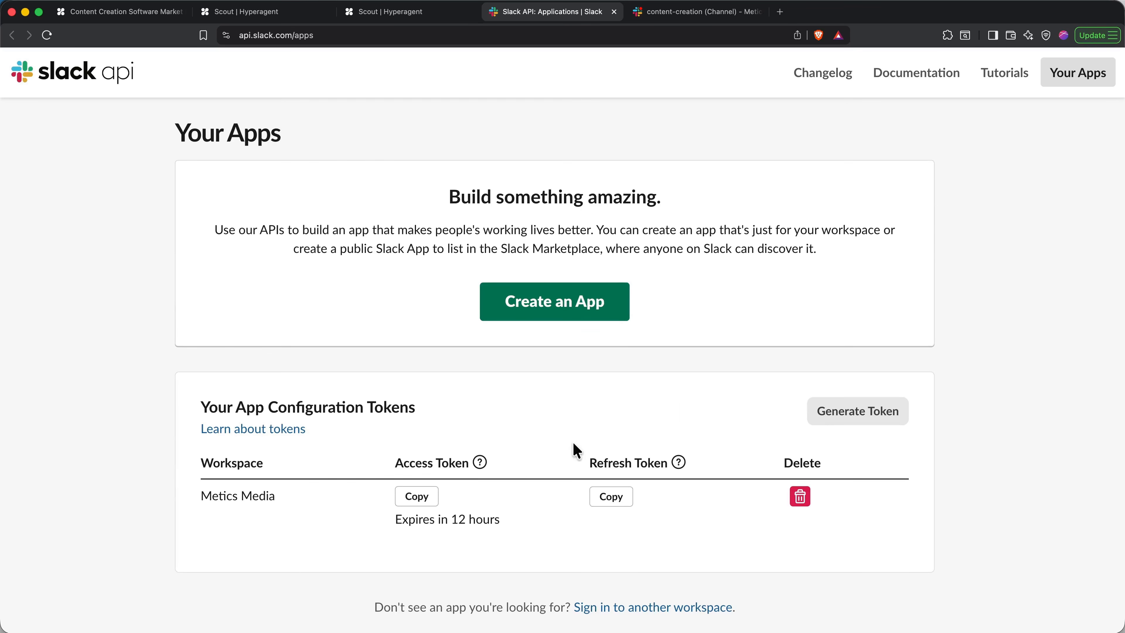
- Copy the Slack access token, paste it as the Configuration Token in Scout's custom Slack app setup, and continue to bot naming
click(419, 496)
click(385, 15)
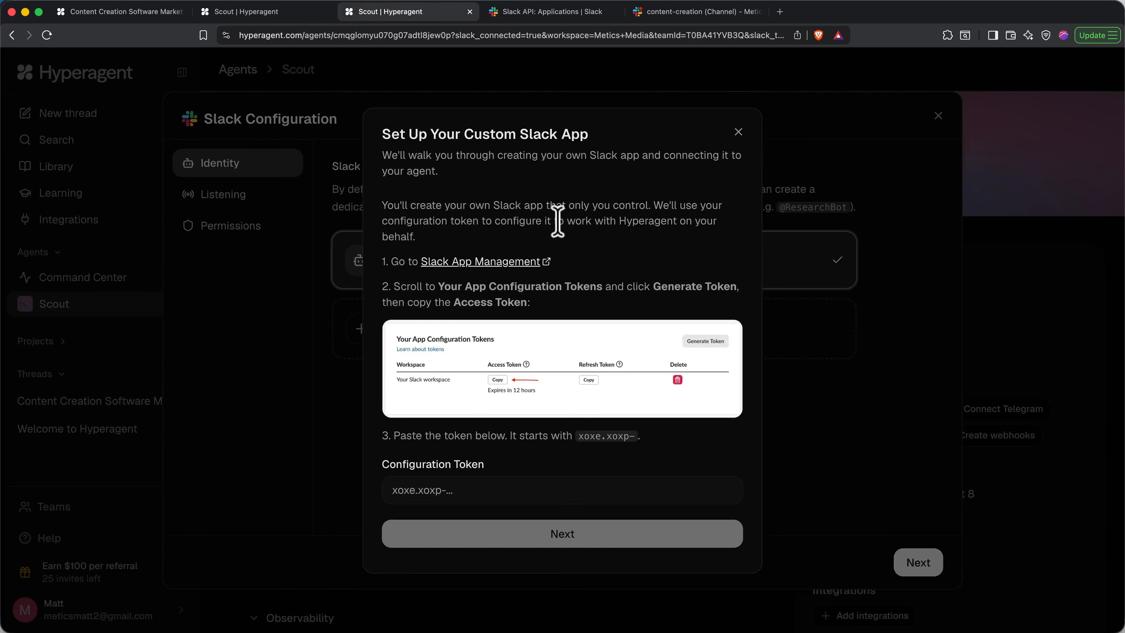
click(444, 492)
key(super+v)
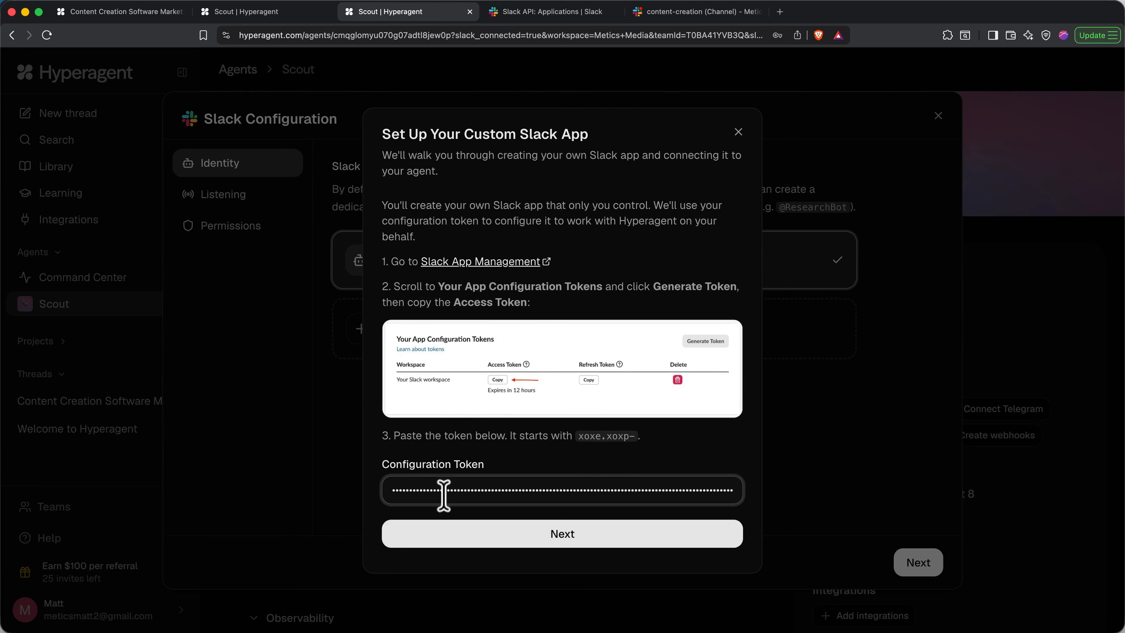
click(505, 549)
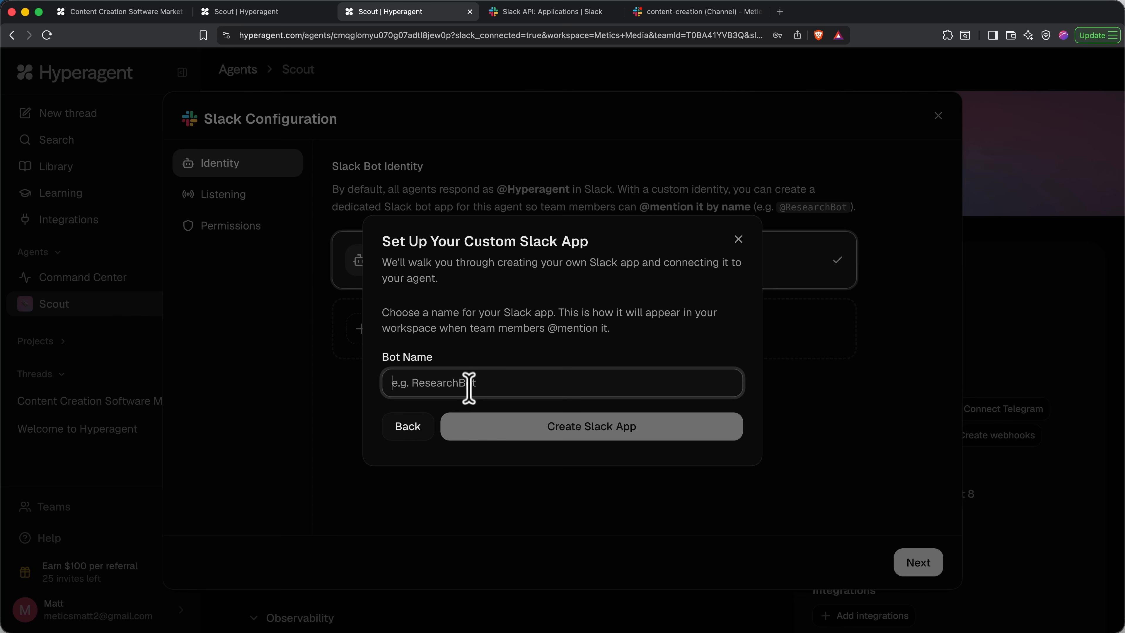
- Create the custom Slack app with the bot name Scout, and install it in the Metics Media workspace with its requested permissions
text(Scout)
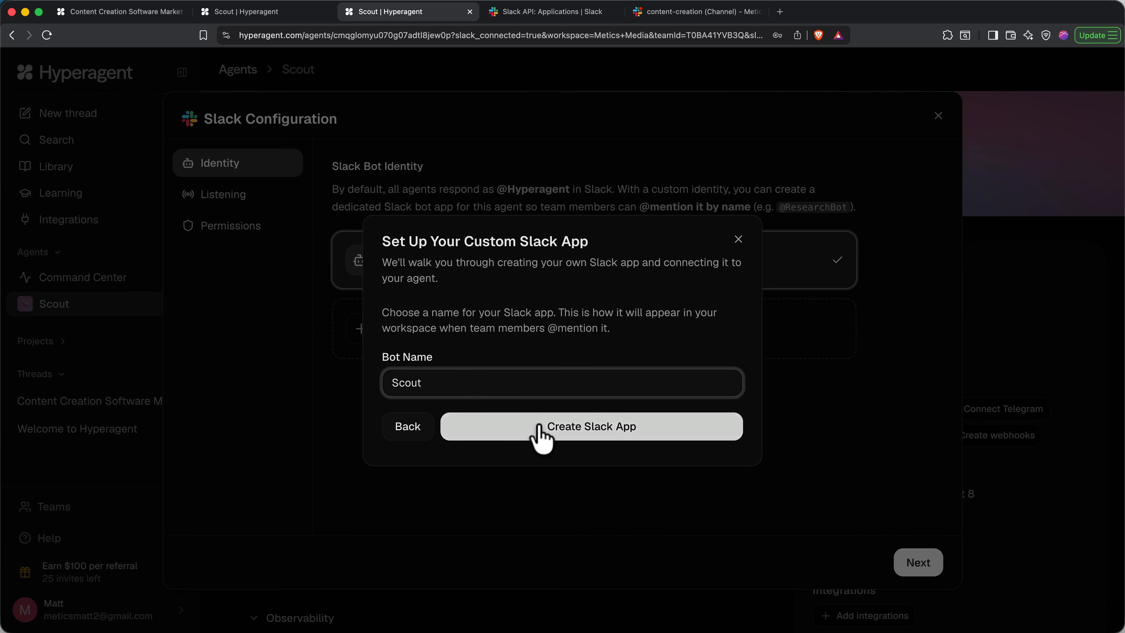
click(541, 438)
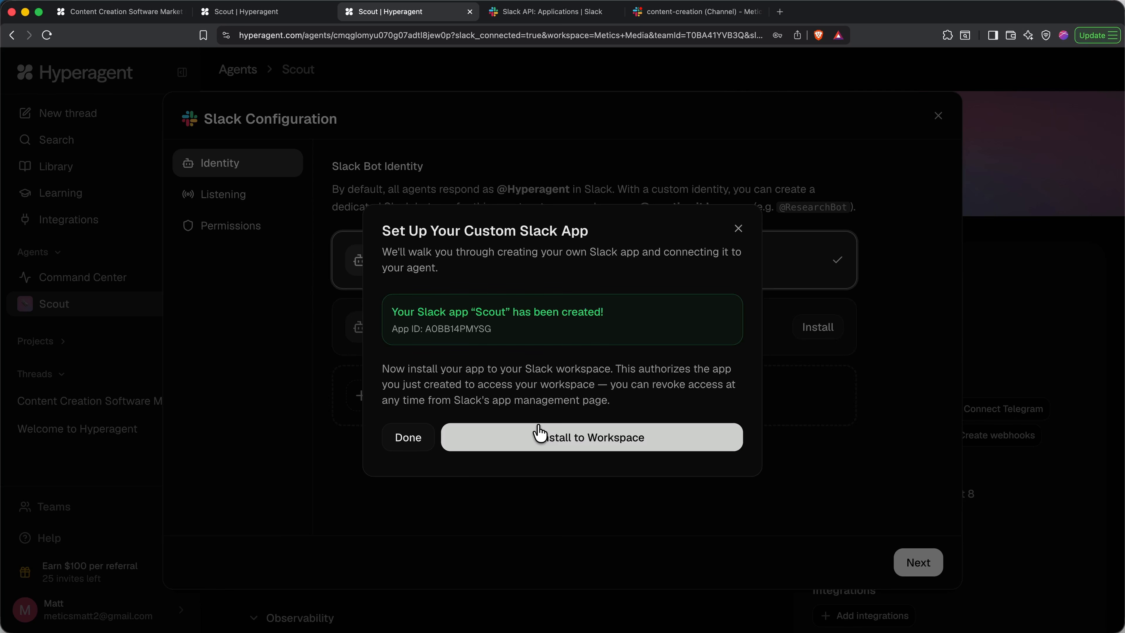
click(526, 443)
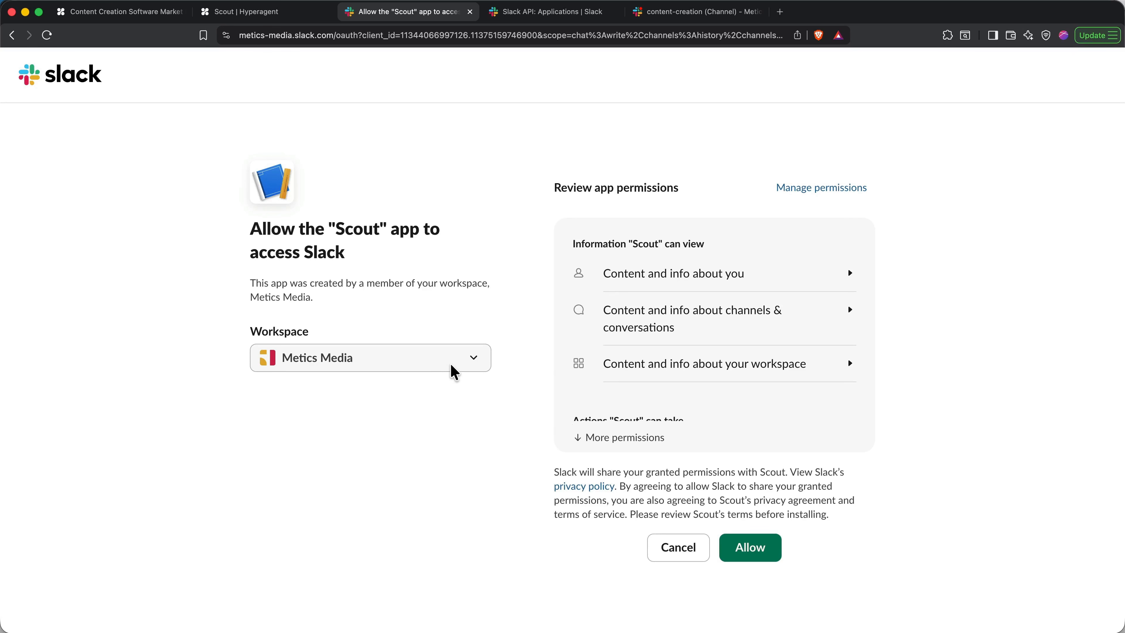
click(735, 550)
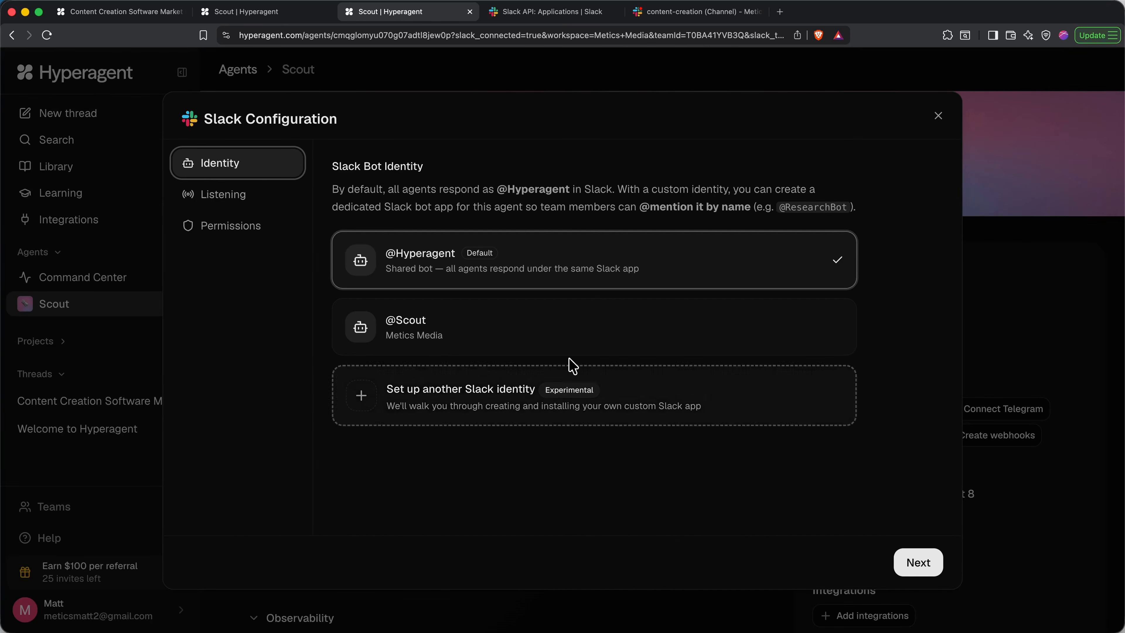
click(623, 338)
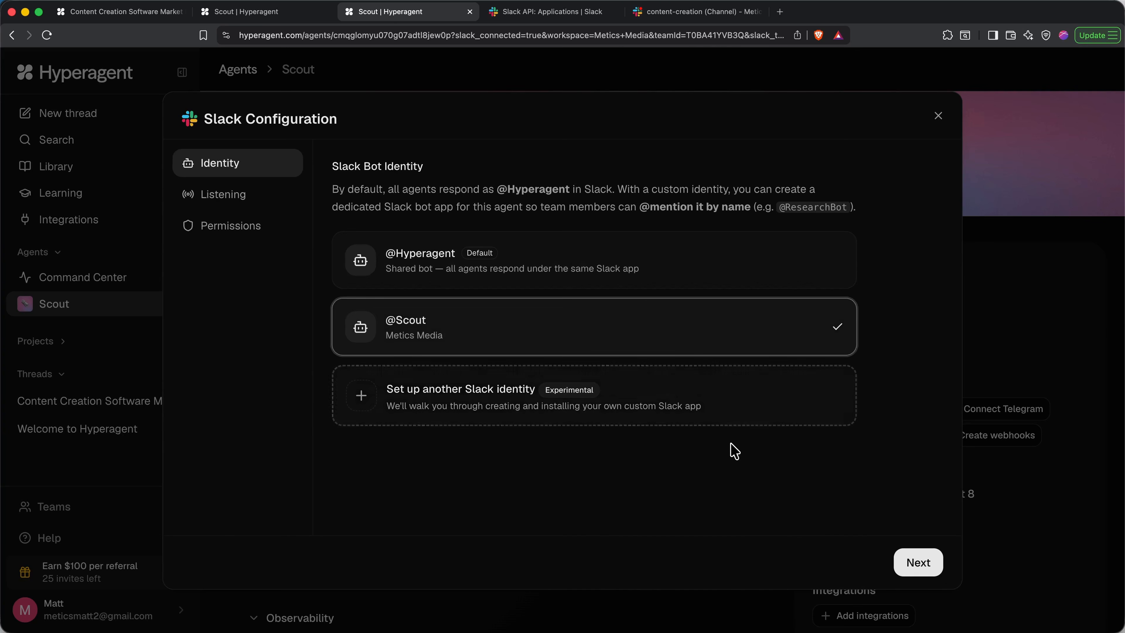
click(908, 571)
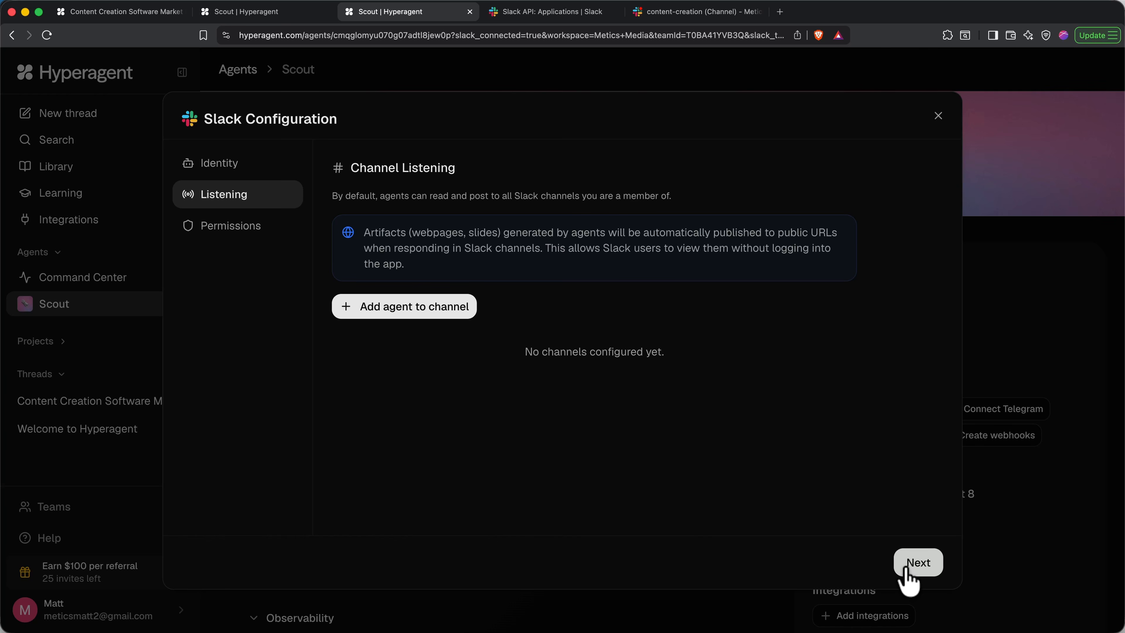
click(454, 316)
click(474, 368)
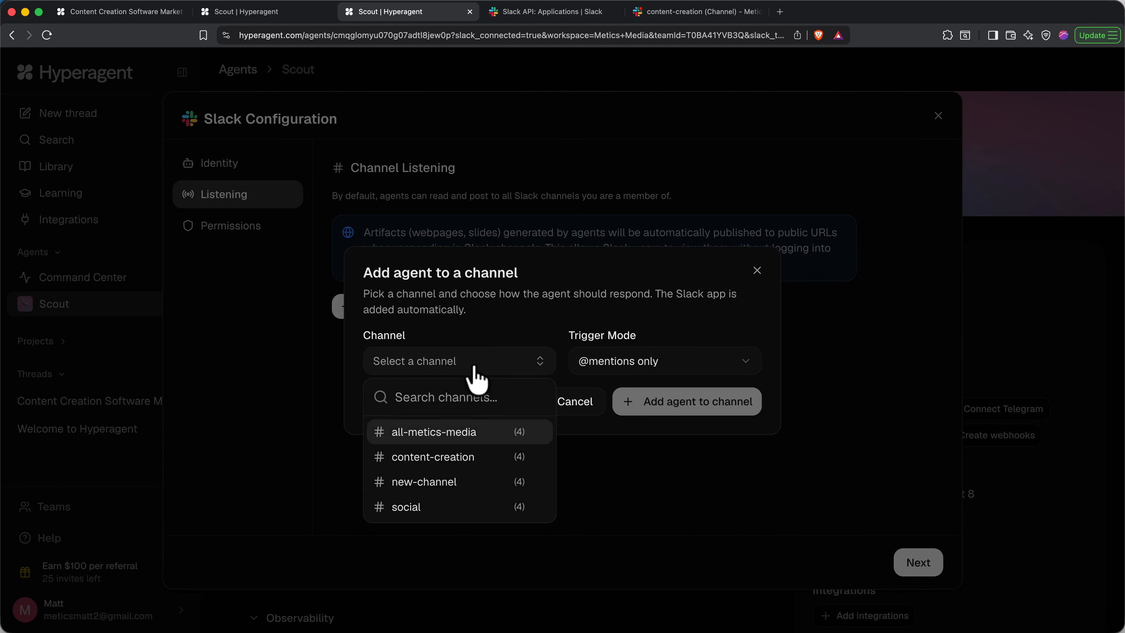
click(465, 459)
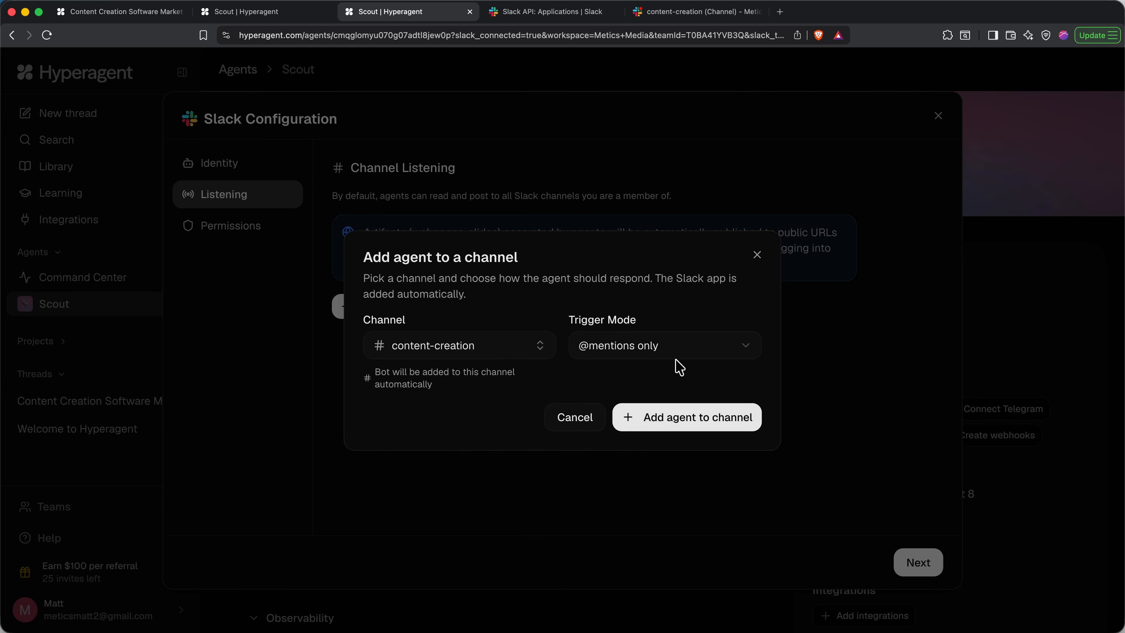
click(703, 351)
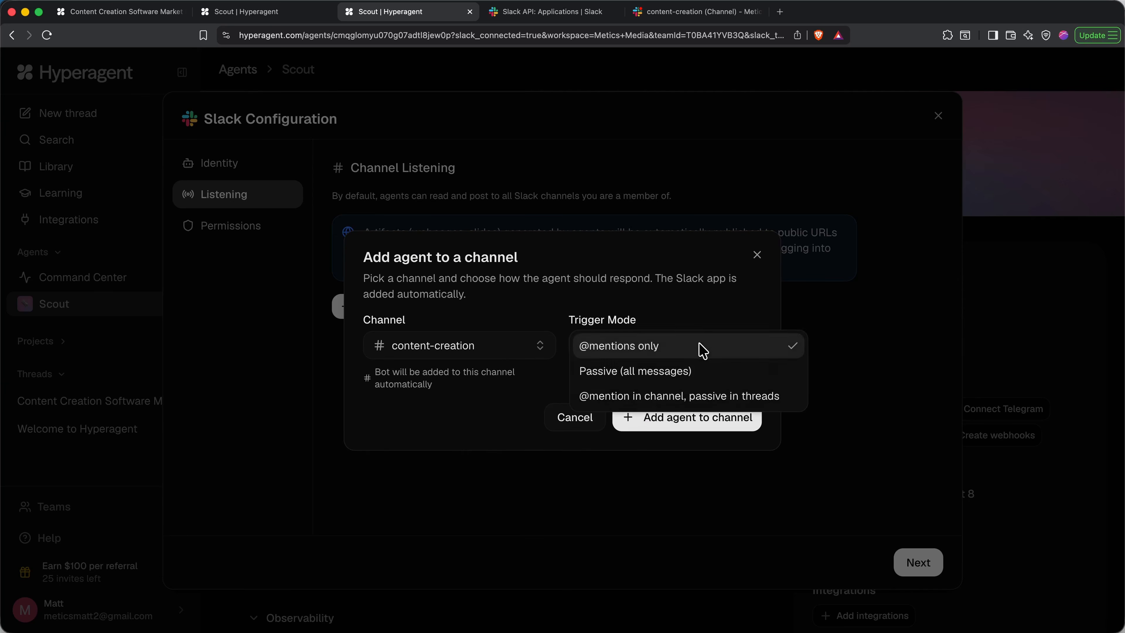
click(703, 351)
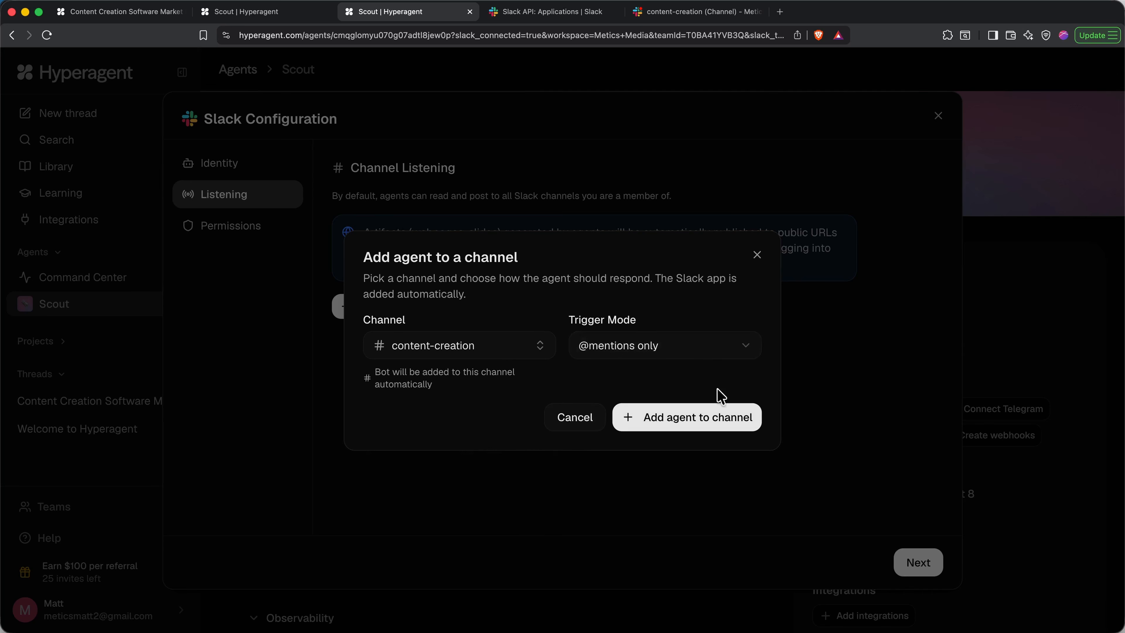
click(689, 416)
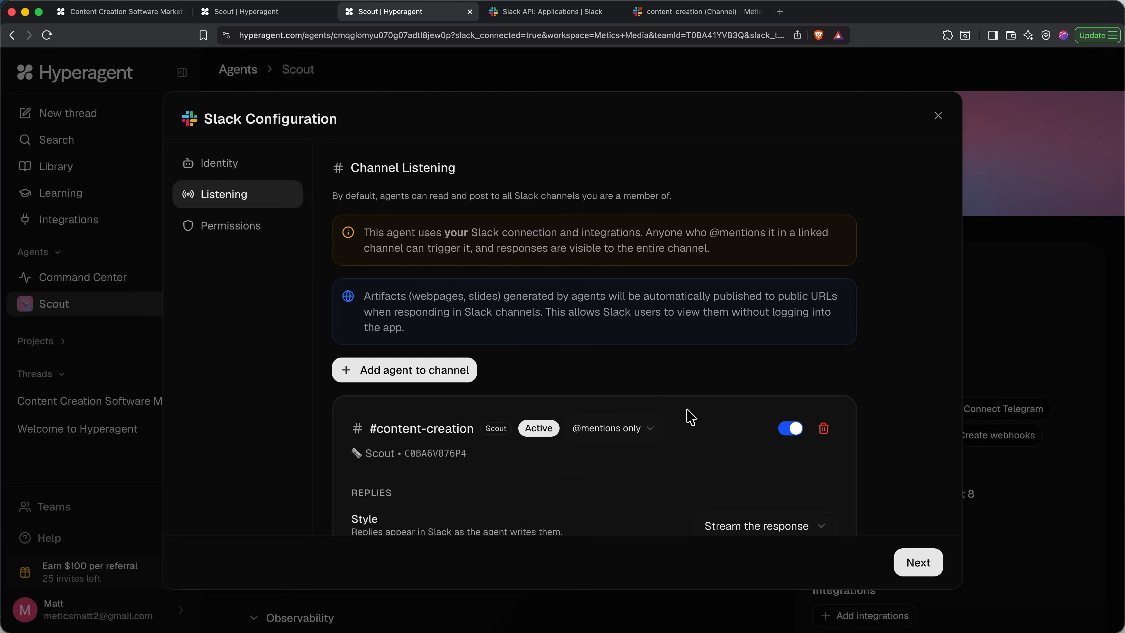
- Set the #content-creation reply style to Post final response only and save the channel's listening settings
scroll(690, 417, down, 3)
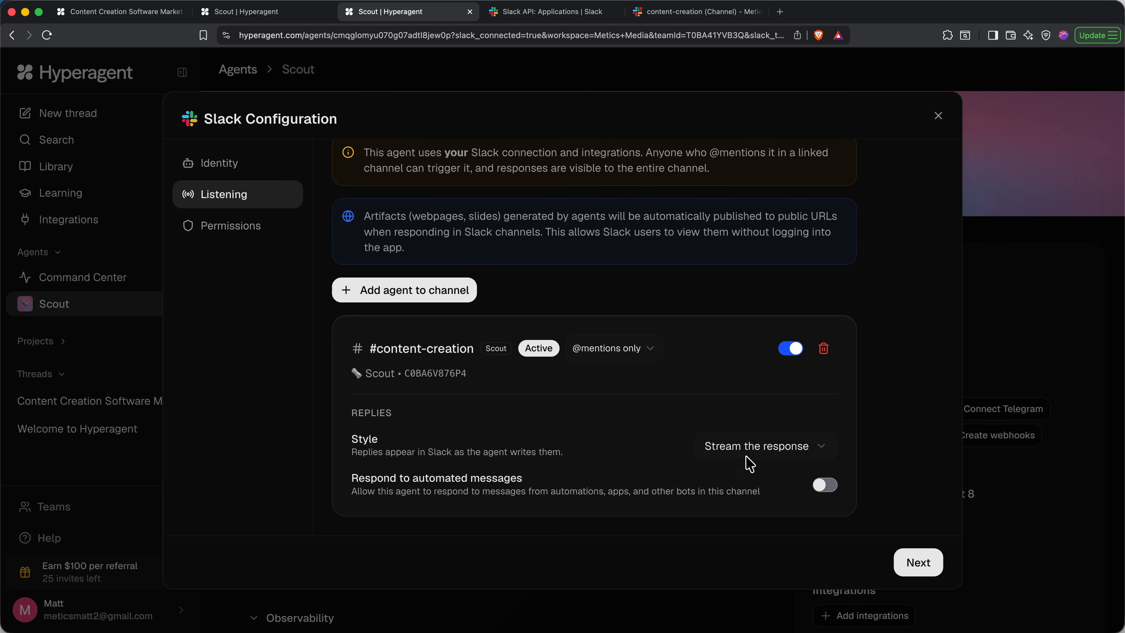
click(755, 452)
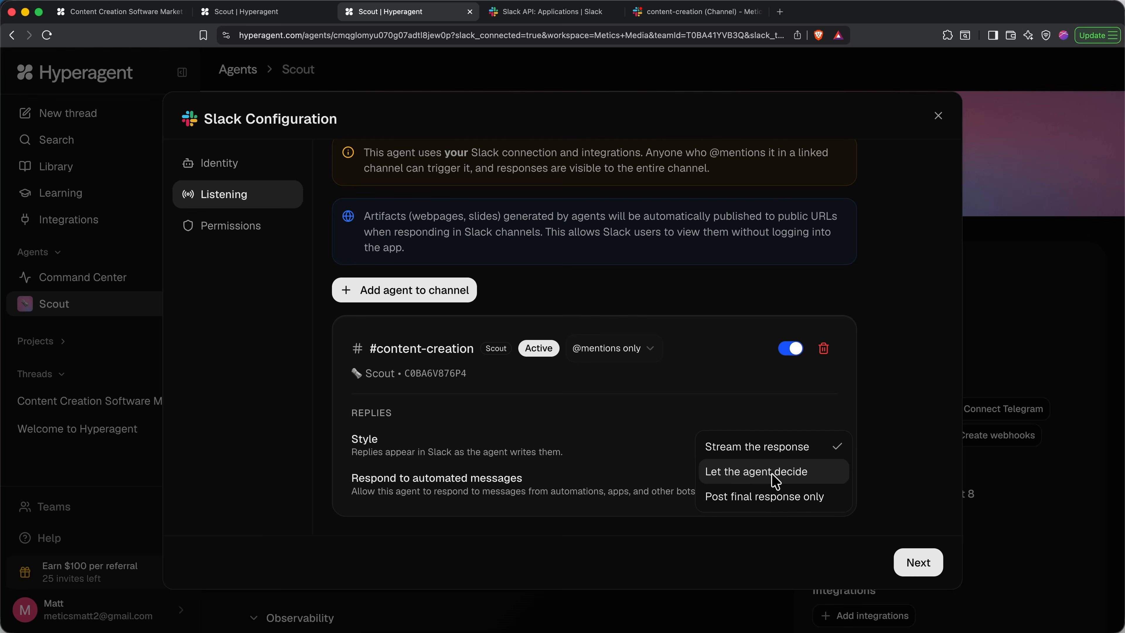
click(770, 501)
scroll(769, 504, down, 2)
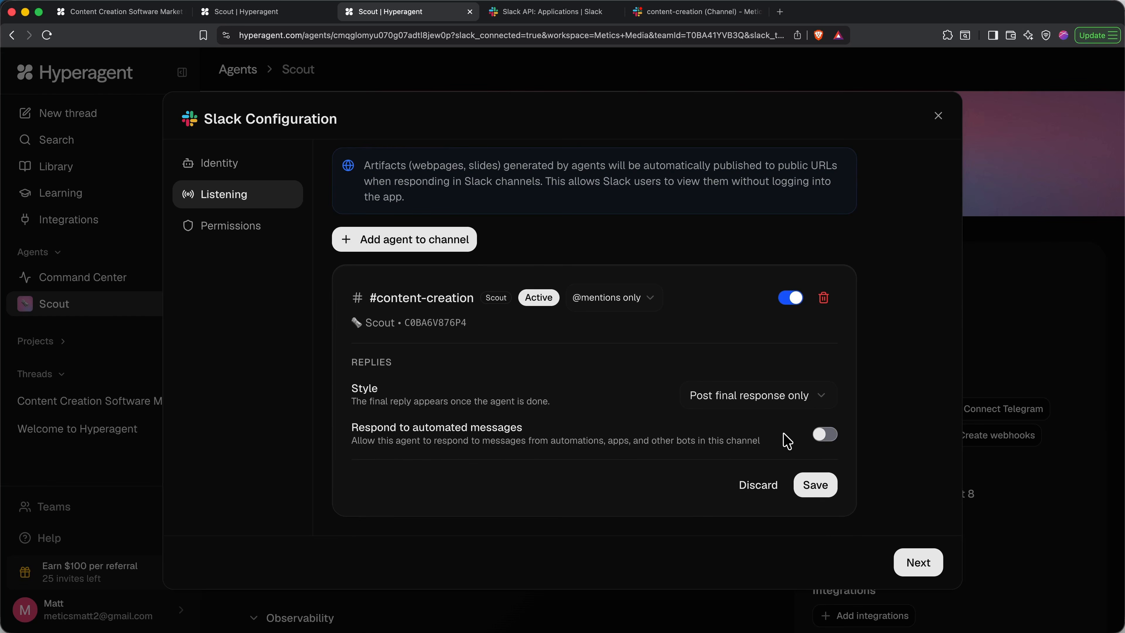
click(818, 487)
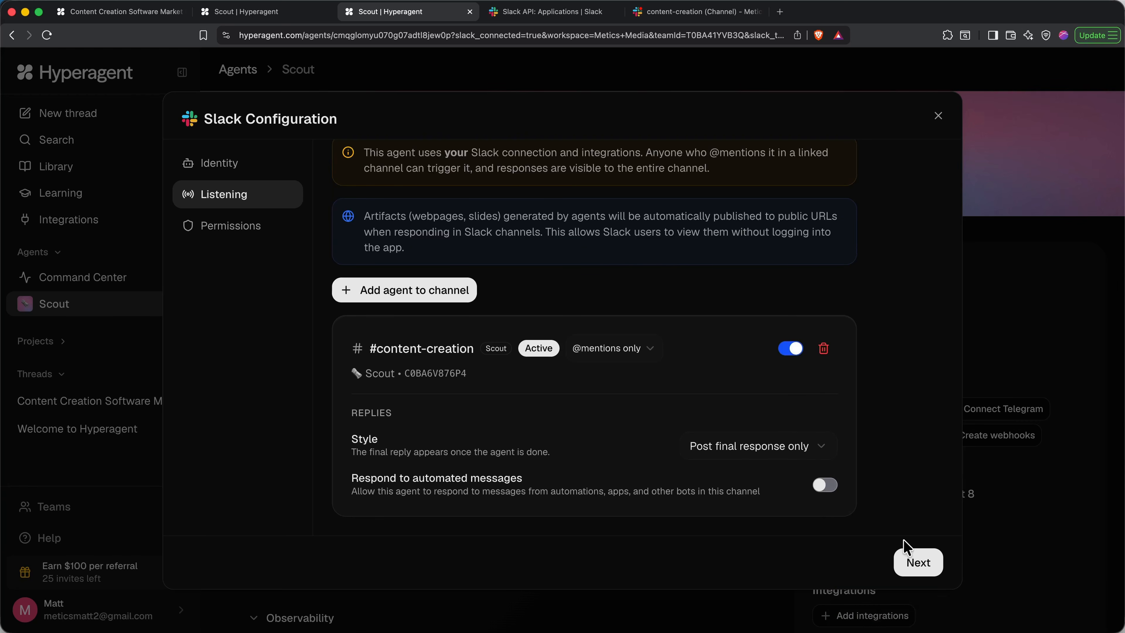
- In the Slack permissions, keep all-channel access at Read Only, grant write access to #content-creation, and save
click(919, 563)
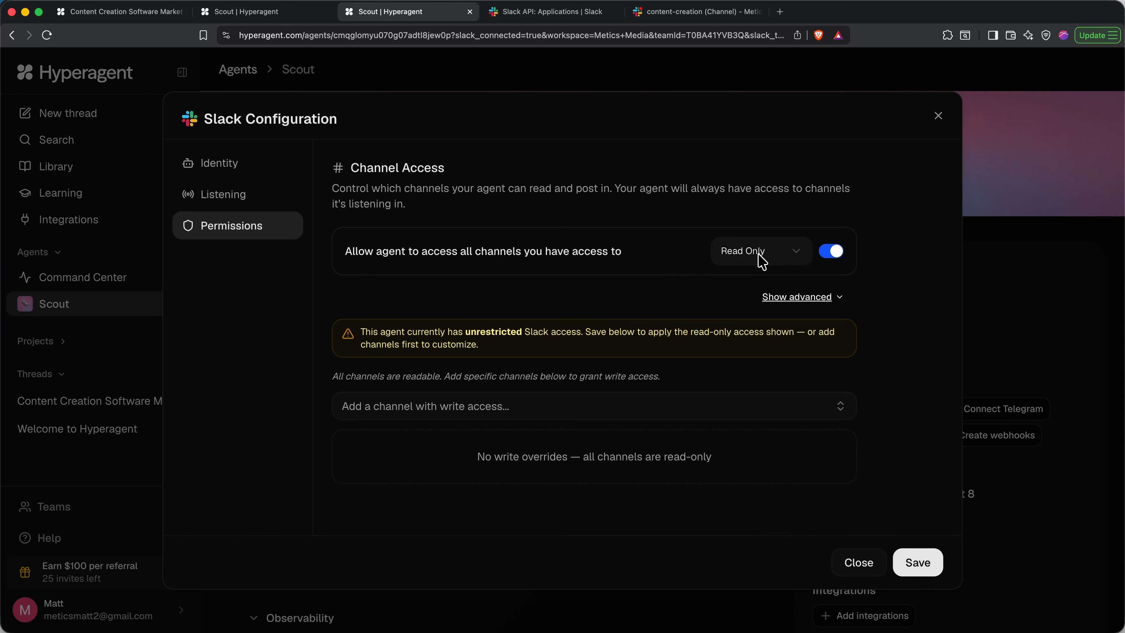
click(782, 265)
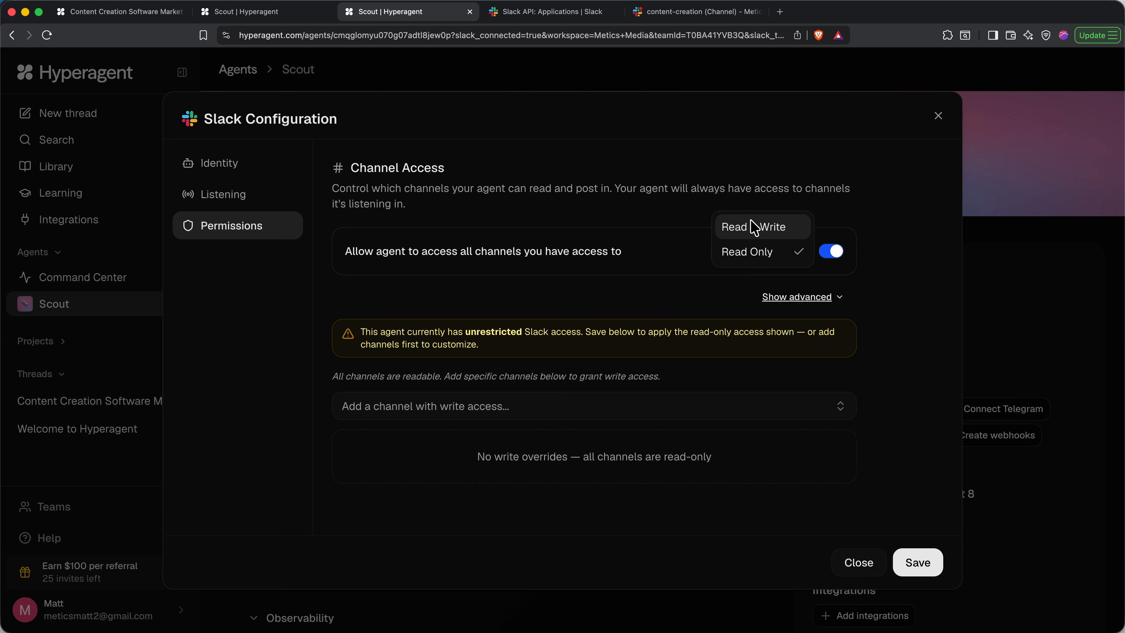
click(689, 283)
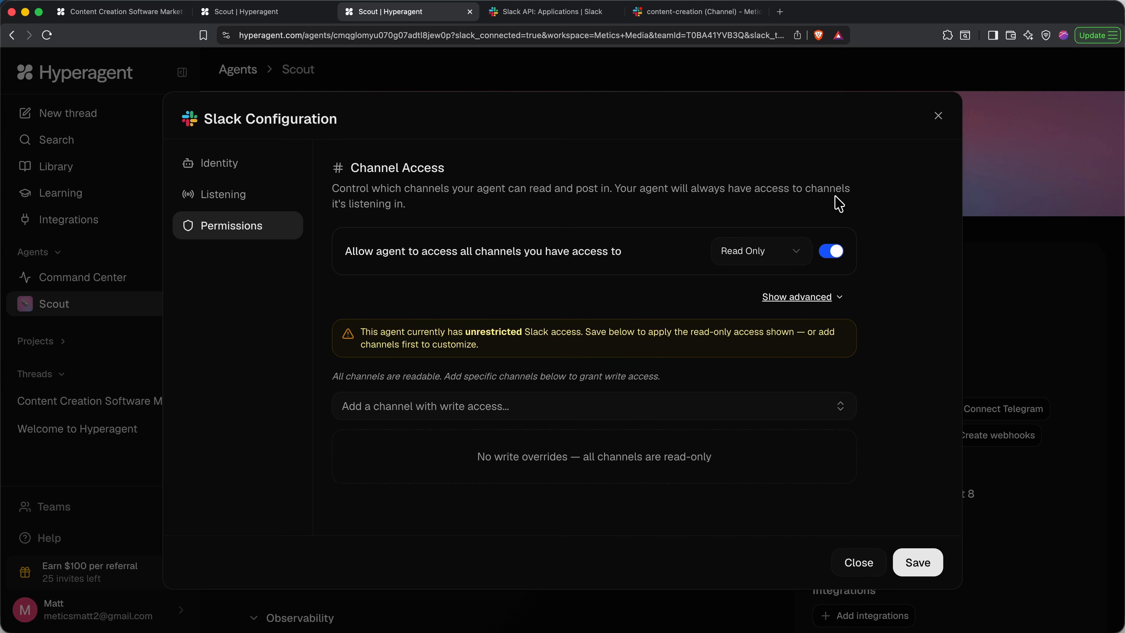
click(591, 410)
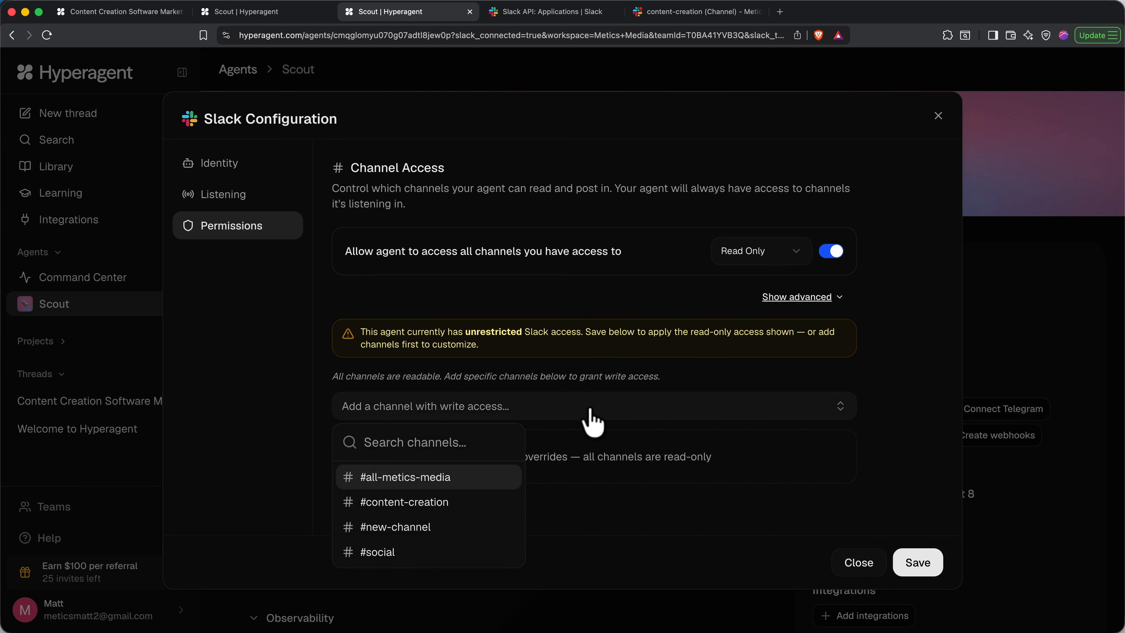
click(451, 501)
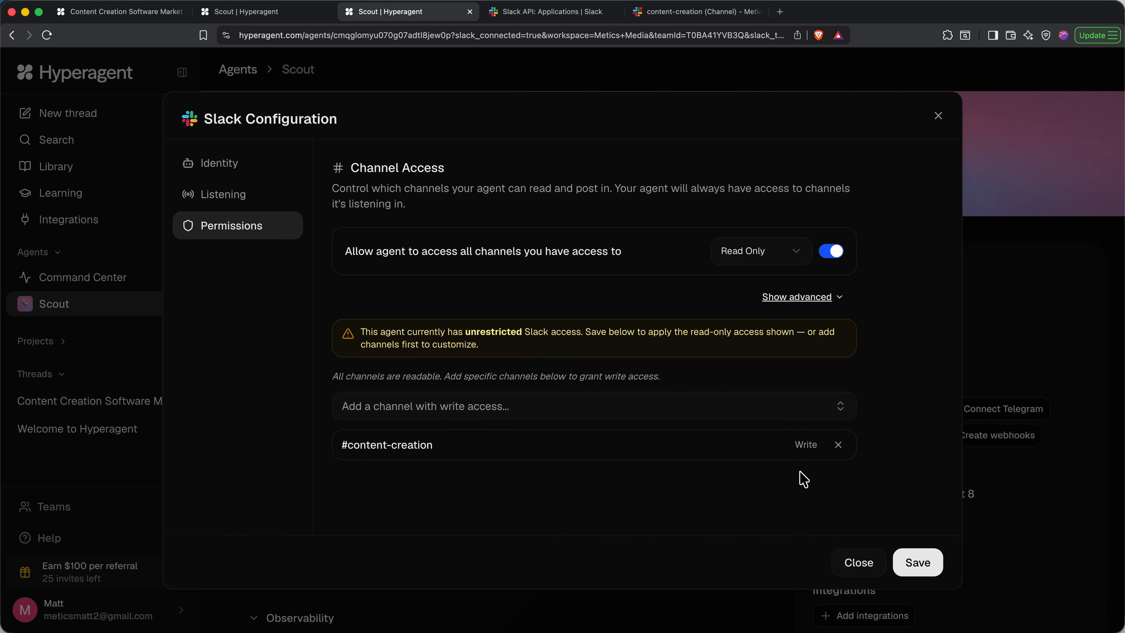
click(918, 562)
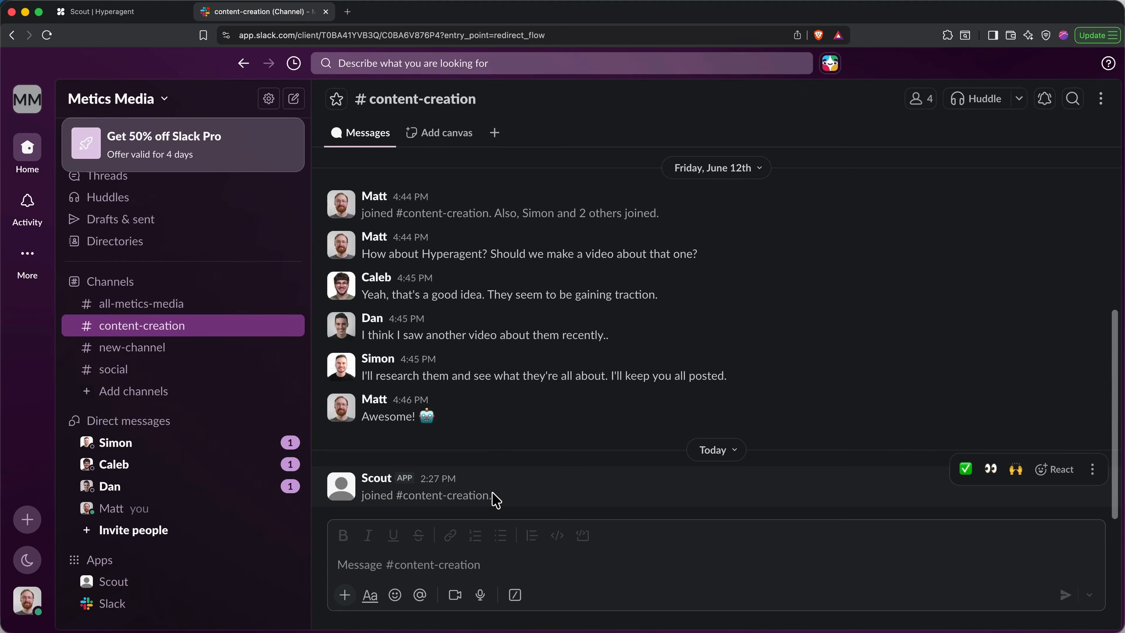
click(503, 556)
text(@)
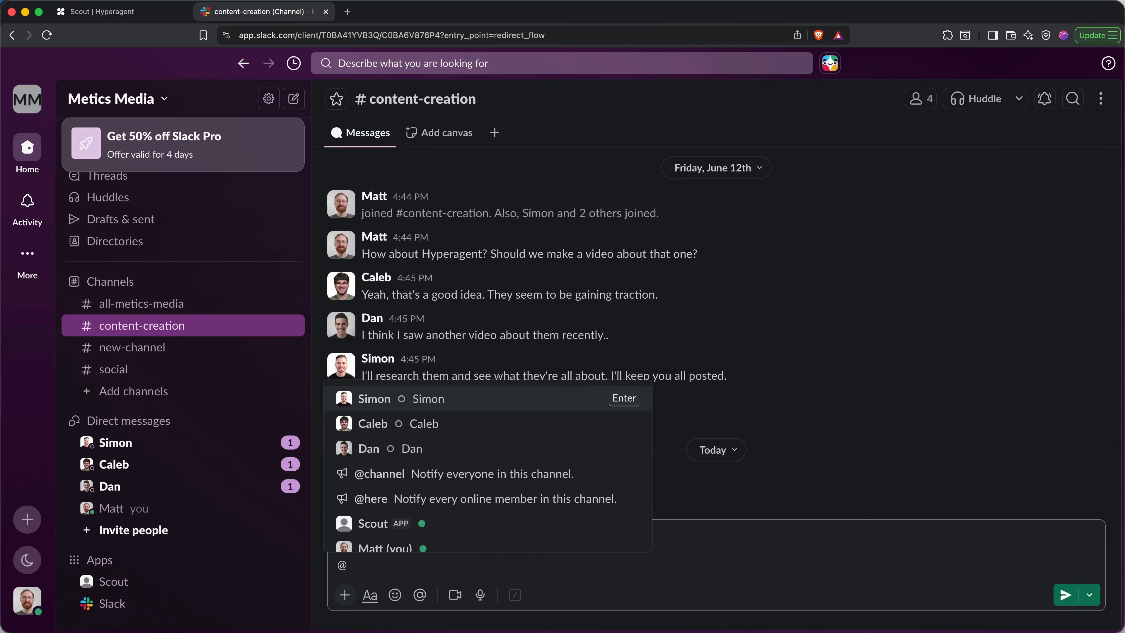
text(scout)
key(Return)
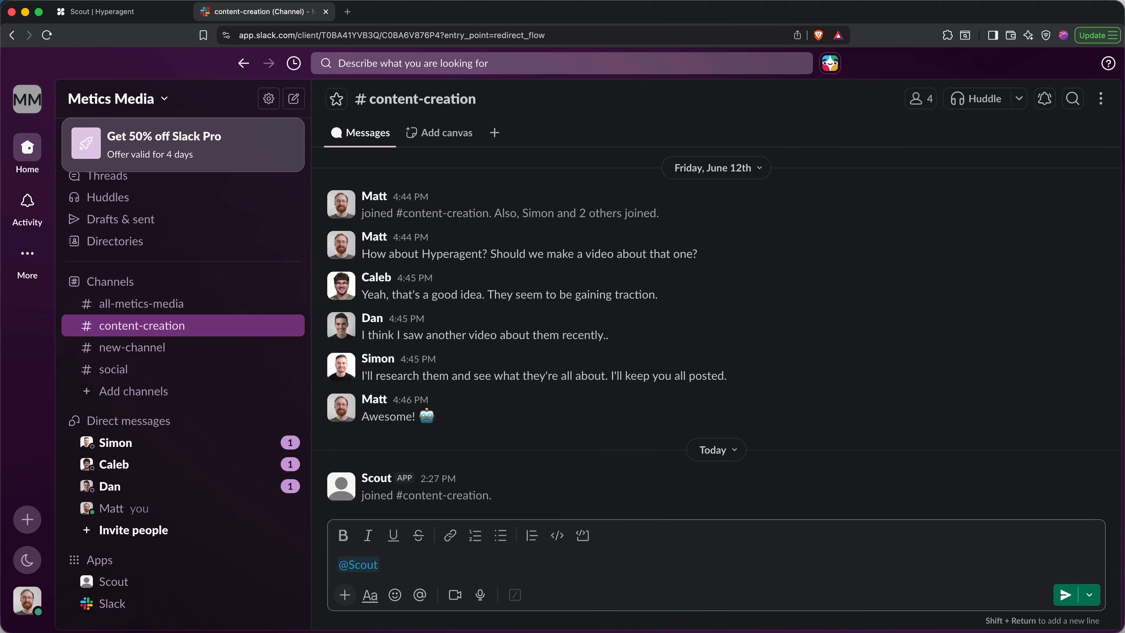
text(We're brainstorming our next video. Can you )
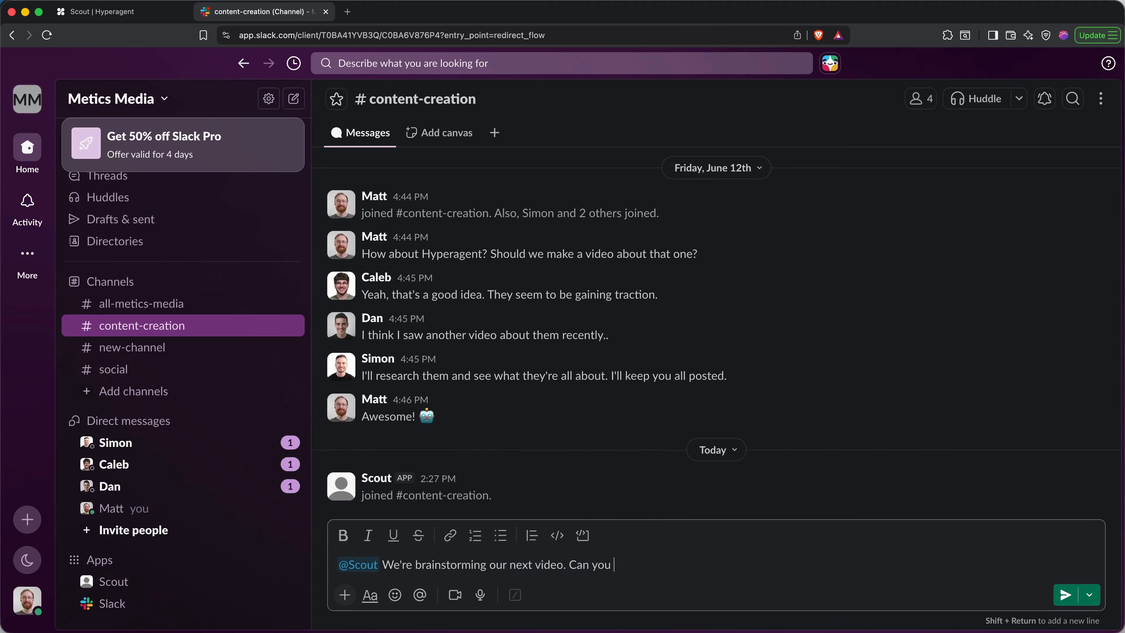
text(give us your latest research and recommendations?)
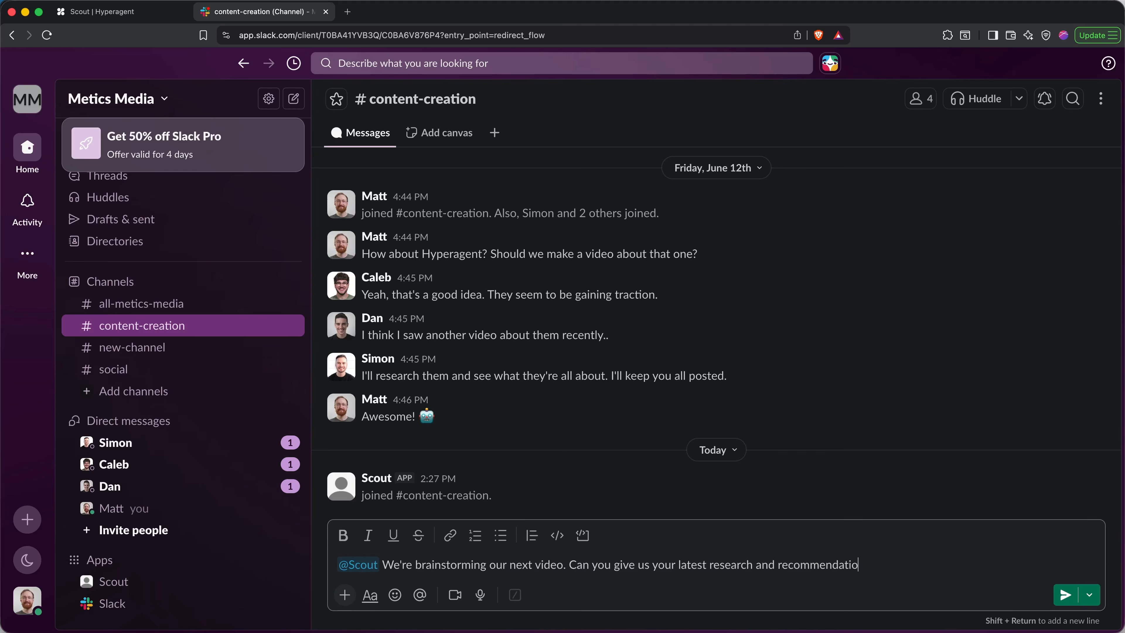
key(Return)
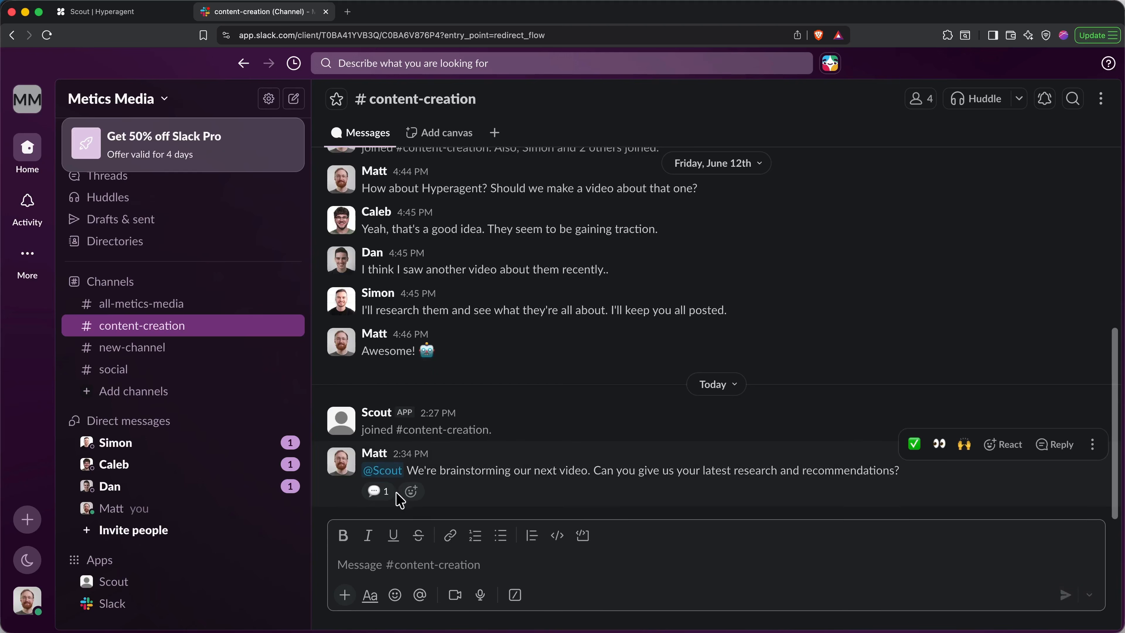
- Open Scout's threaded reply and read through its weekly brief, from the headlines to the video recommendations and channel strategy
mouse_move(392, 505)
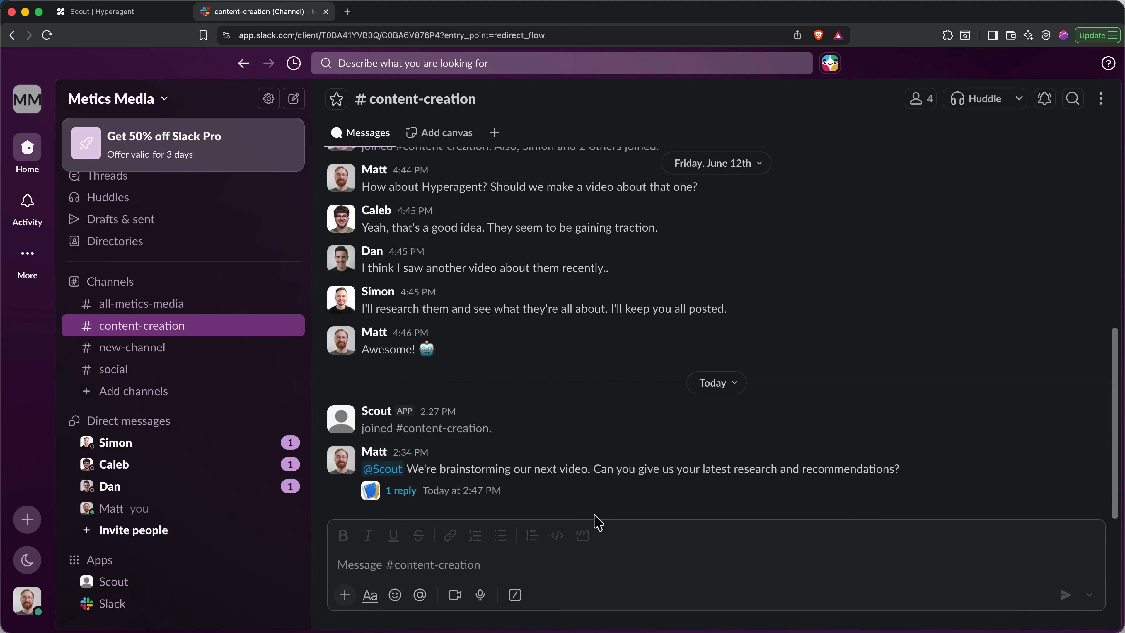
click(401, 491)
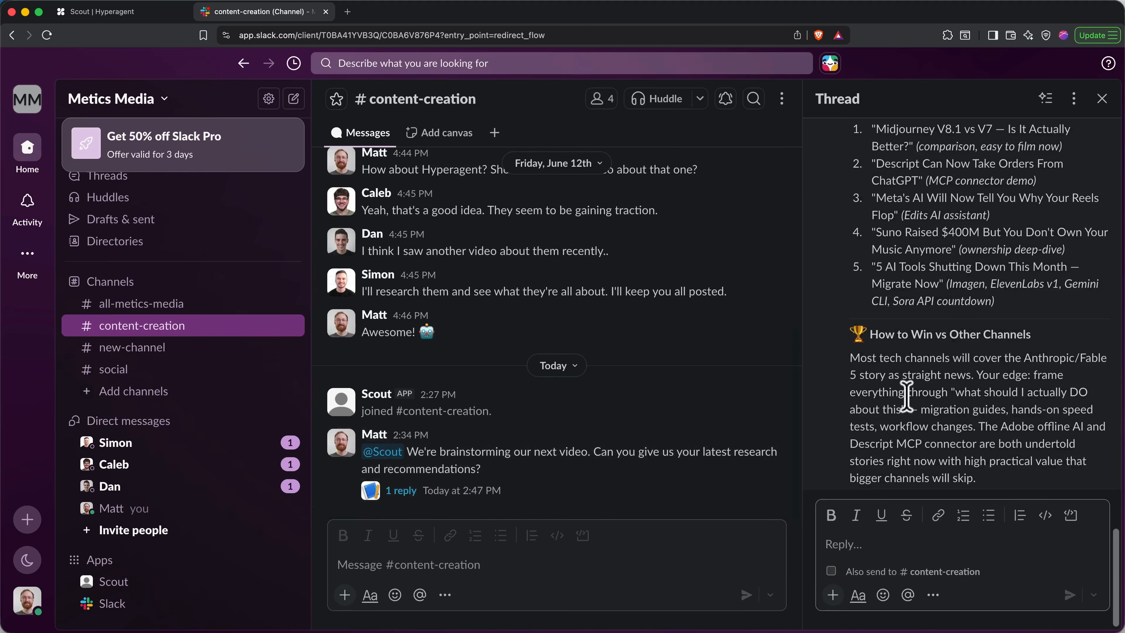
scroll(907, 396, up, 20)
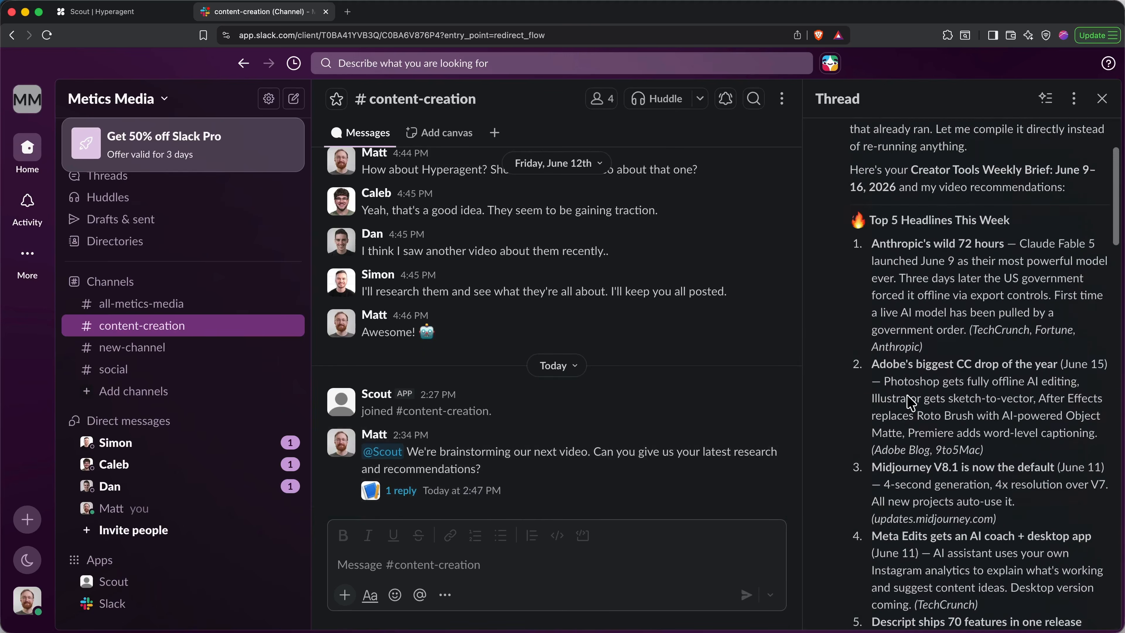
scroll(908, 398, up, 3)
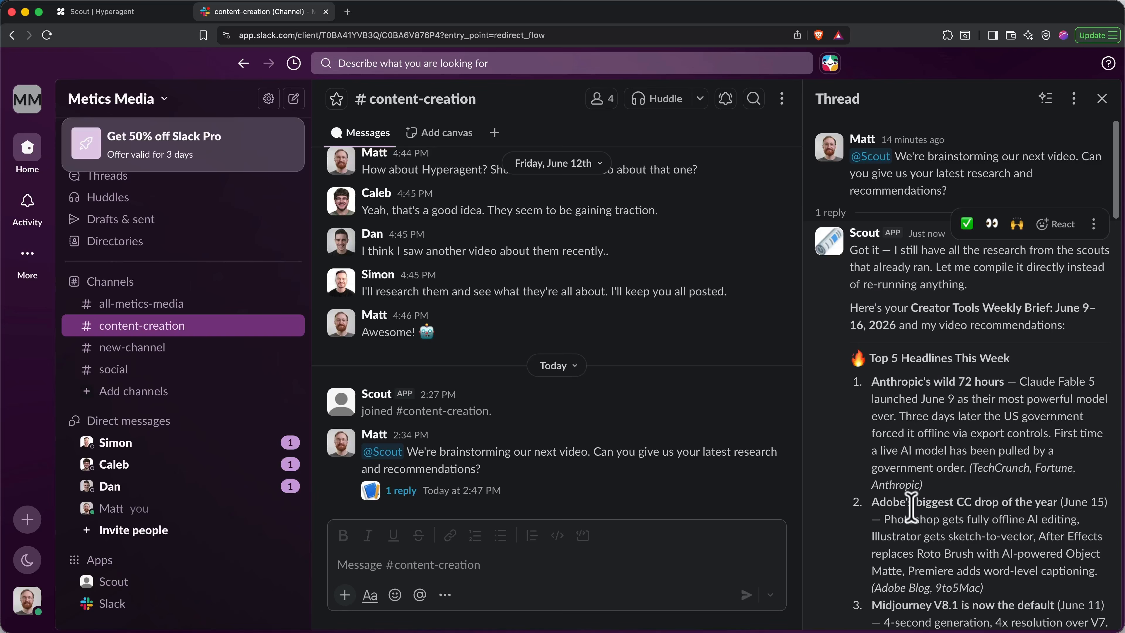
scroll(910, 506, down, 20)
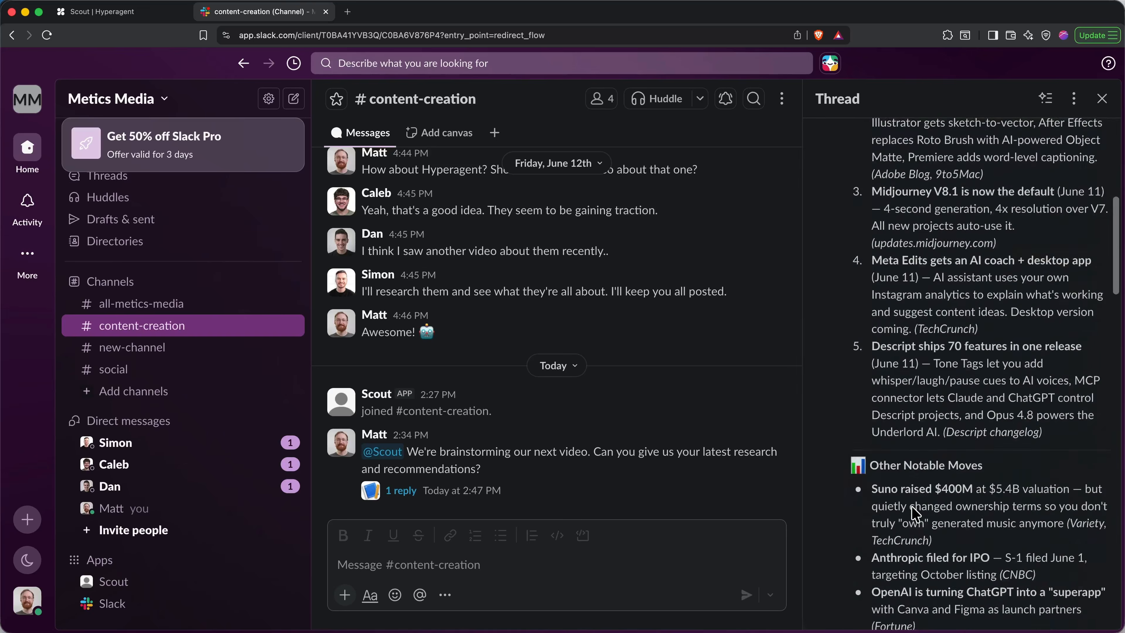
scroll(915, 514, down, 10)
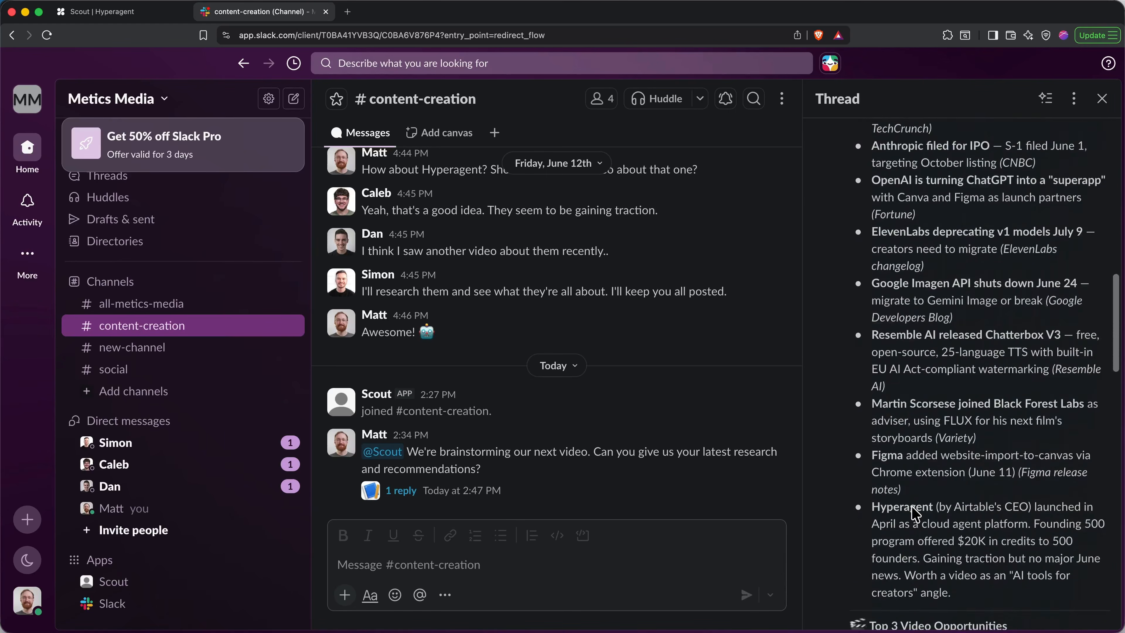
scroll(915, 514, down, 10)
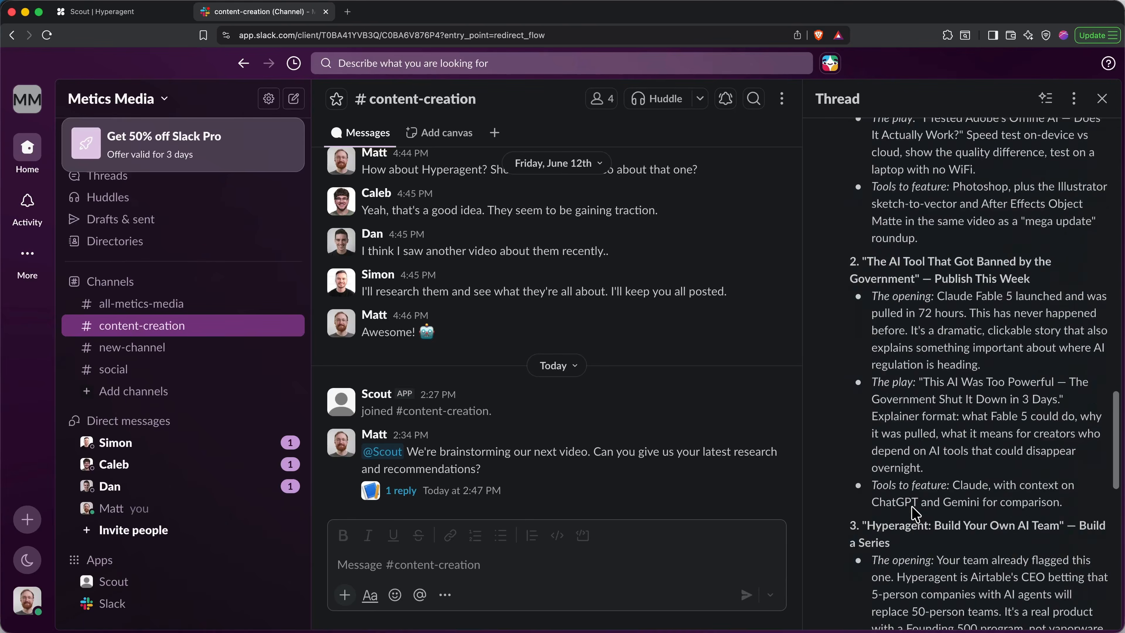
scroll(915, 514, down, 12)
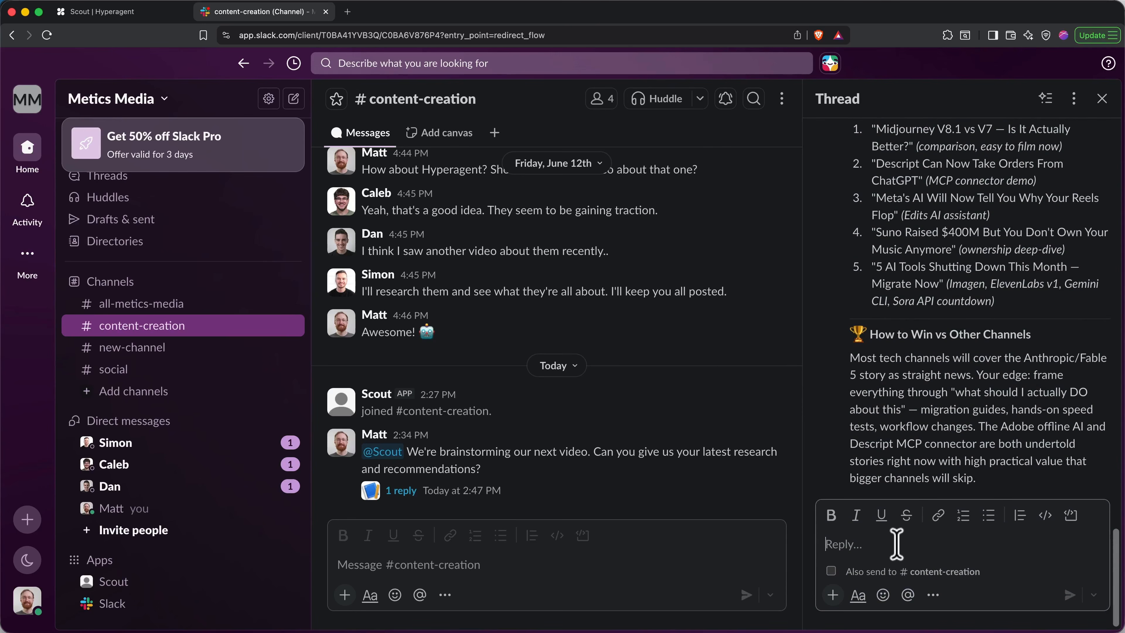
text(@)
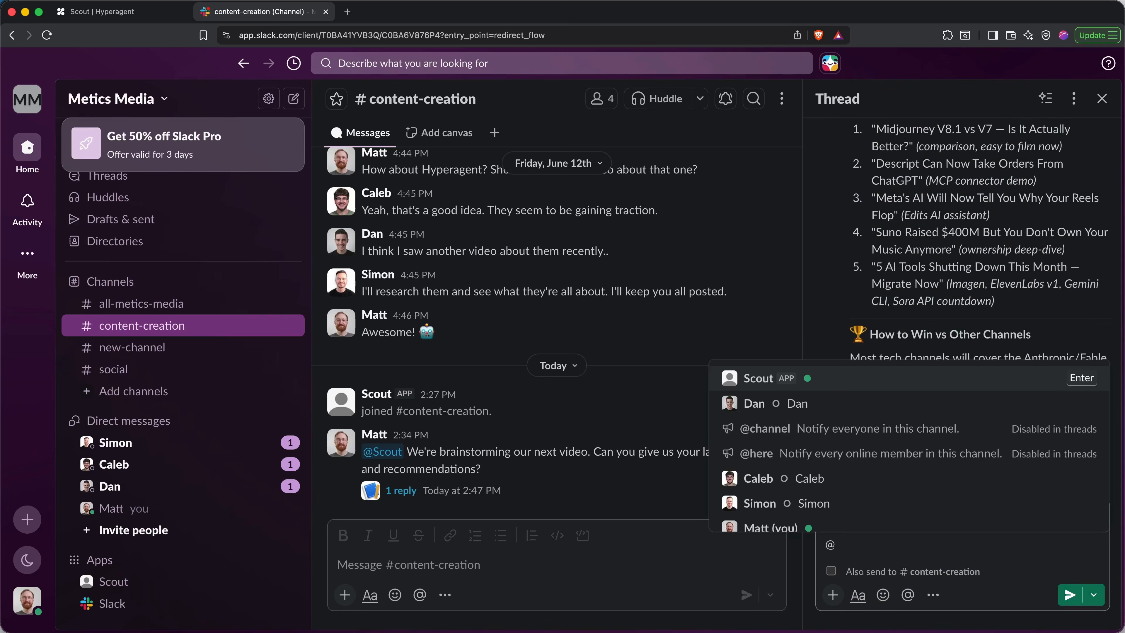
key(Return)
text(Can I have this rep)
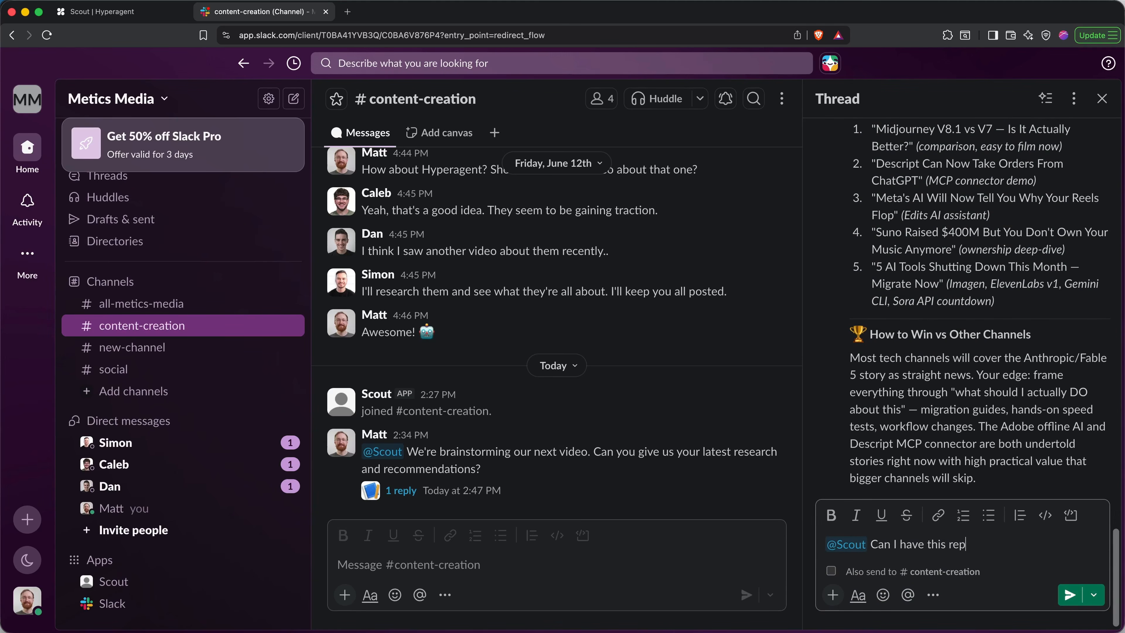
text(ort in a webpage format with a link I can share )
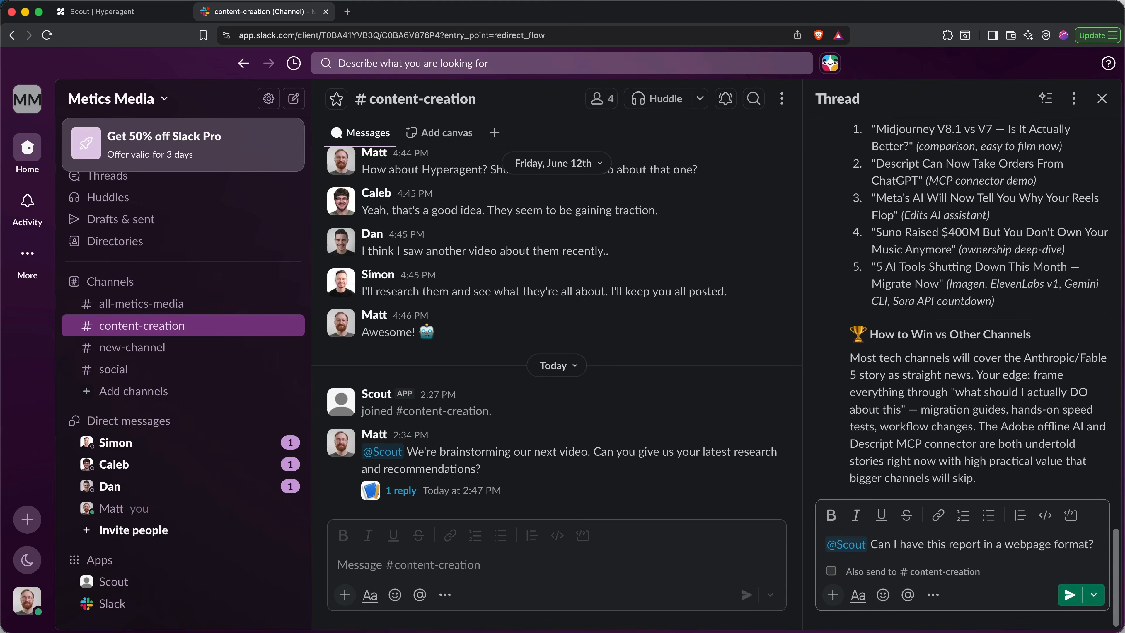
text(with colleagues? Make that our standard format)
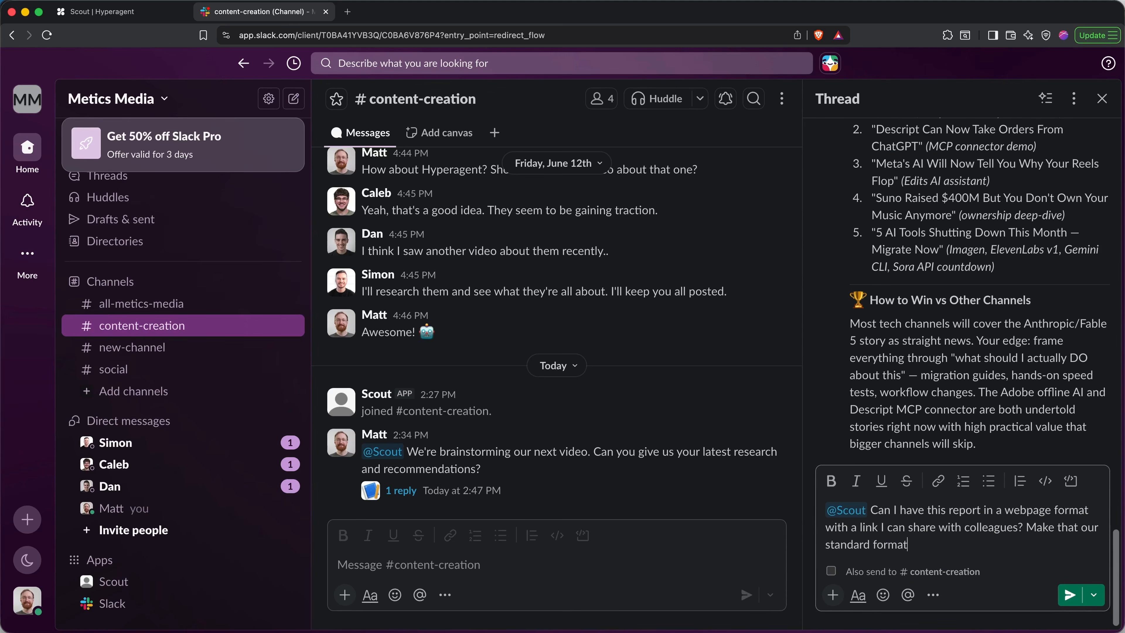
key(alt+BackSpace)
text(delivery format going forward.)
key(Return)
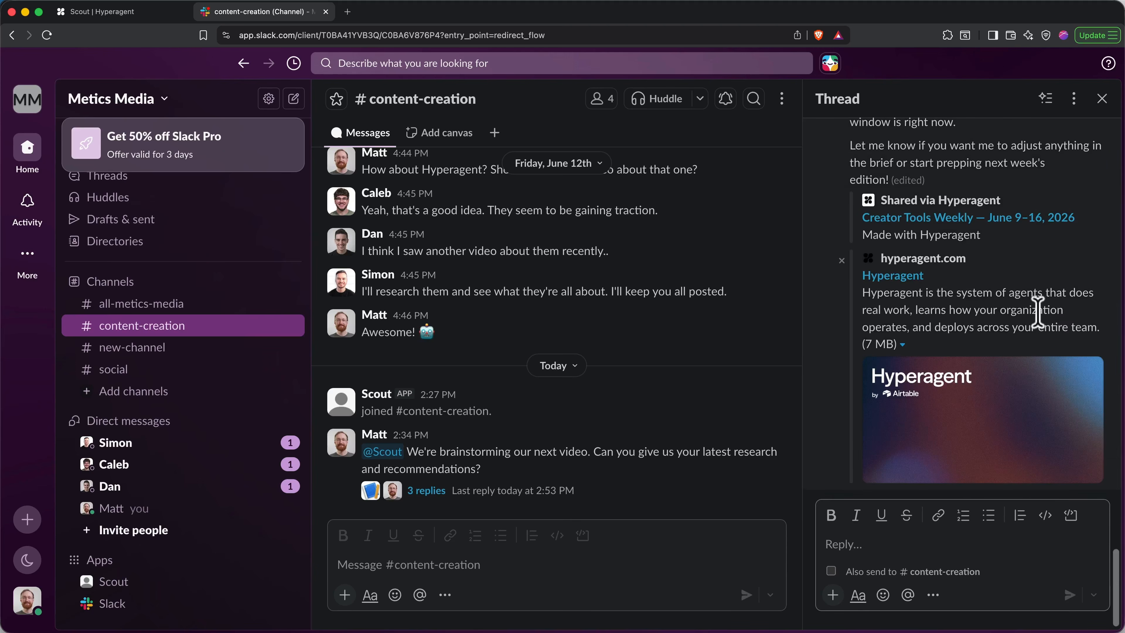
- Open the shareable Creator Tools Weekly webpage linked in Scout's threaded reply and select its web address
scroll(1038, 312, up, 10)
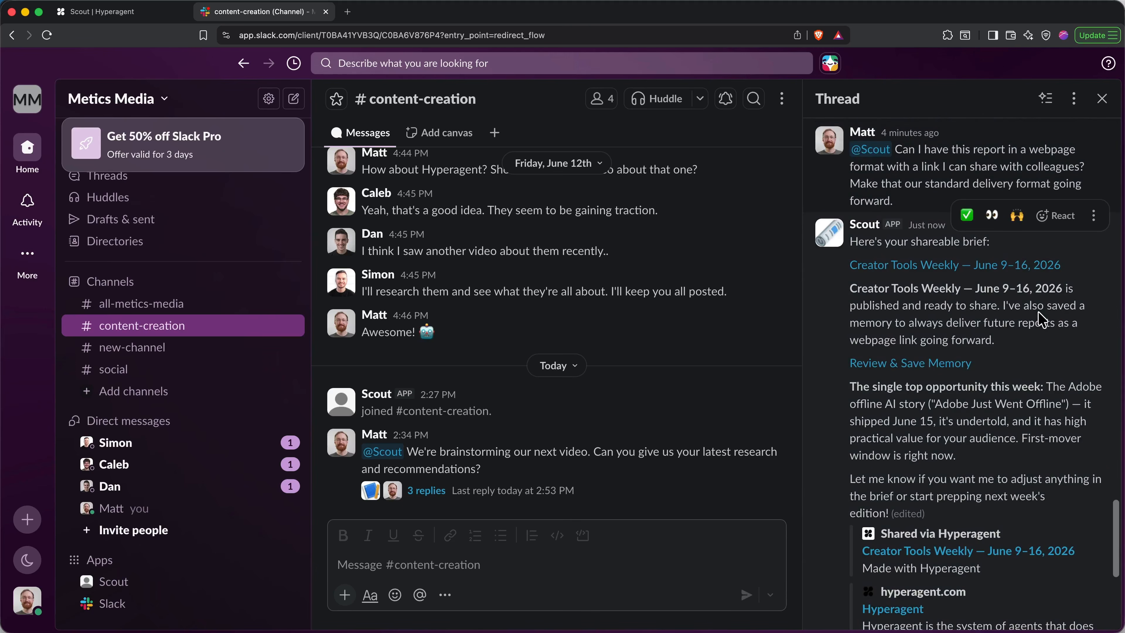
click(995, 280)
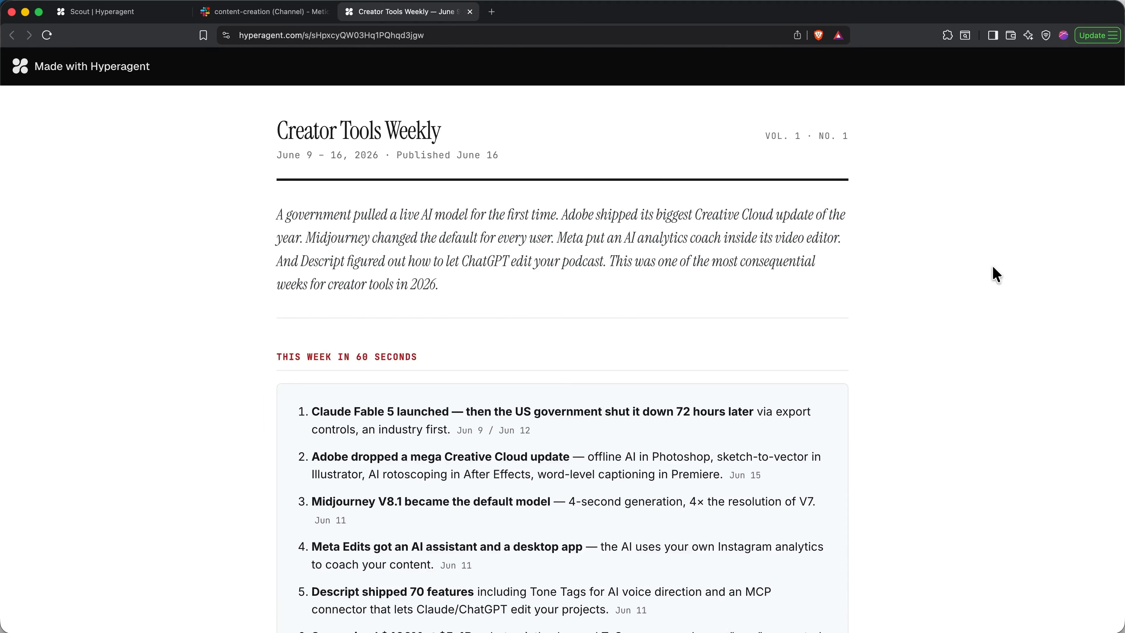
click(663, 35)
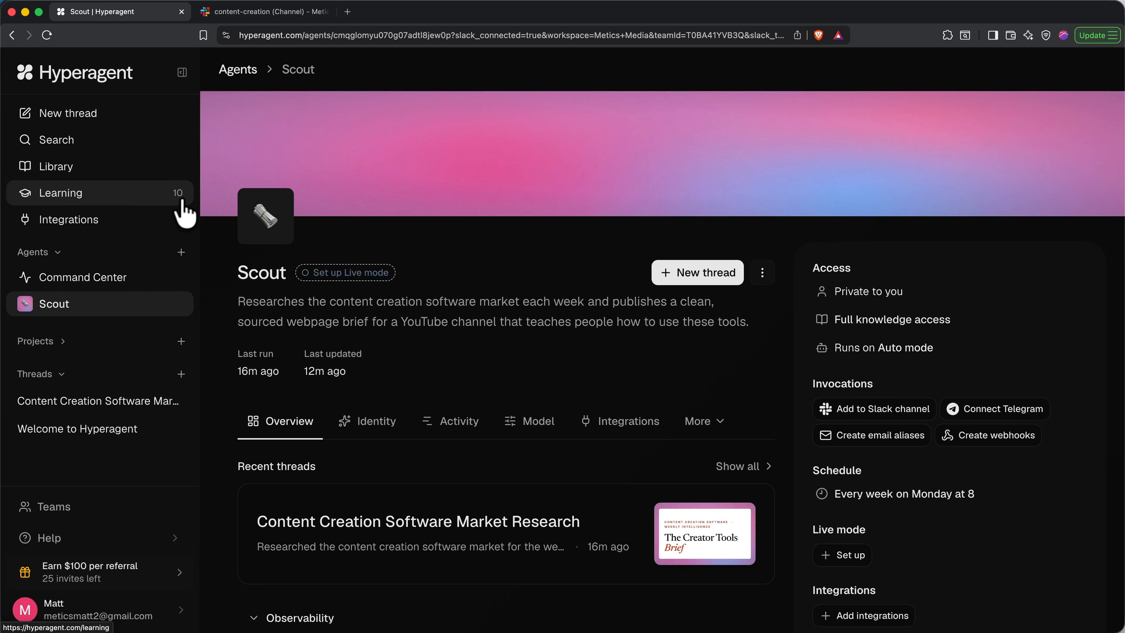
- In Hyperagent's learning suggestions for the Content Creation Software Market Research thread, expand and save the memory about verifying high-impact claims
click(162, 199)
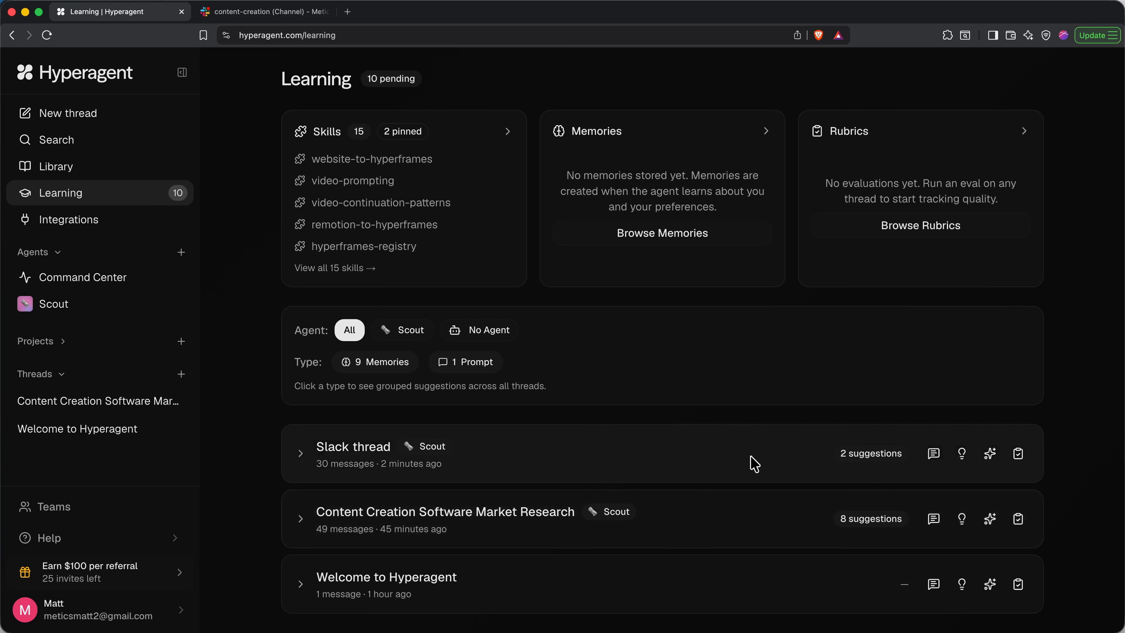
click(301, 520)
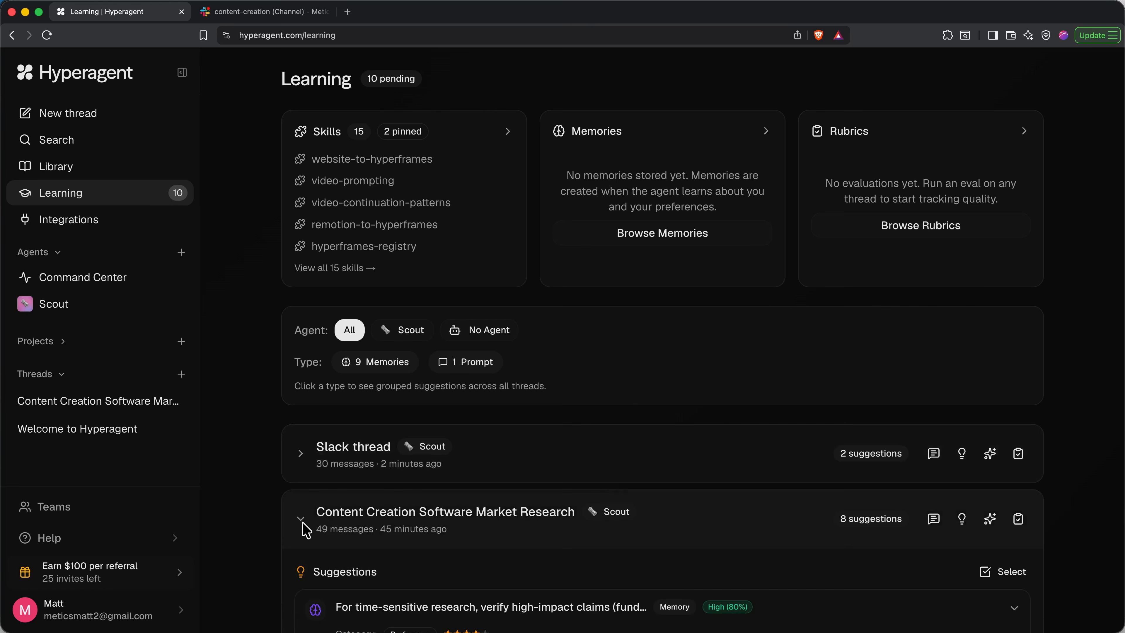
scroll(304, 528, down, 10)
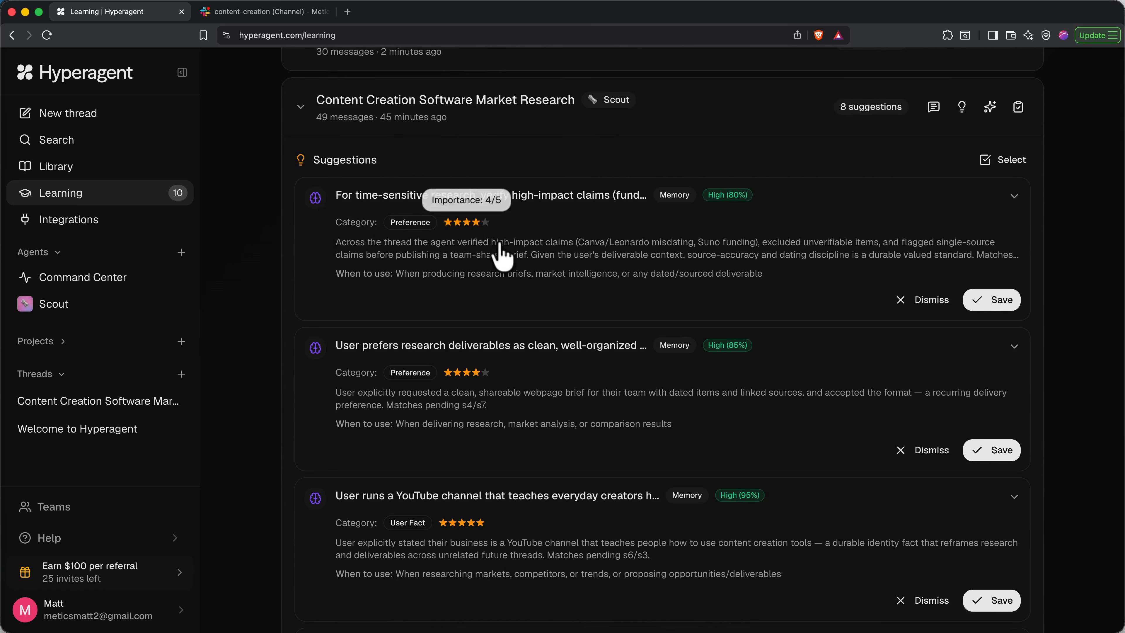
click(537, 278)
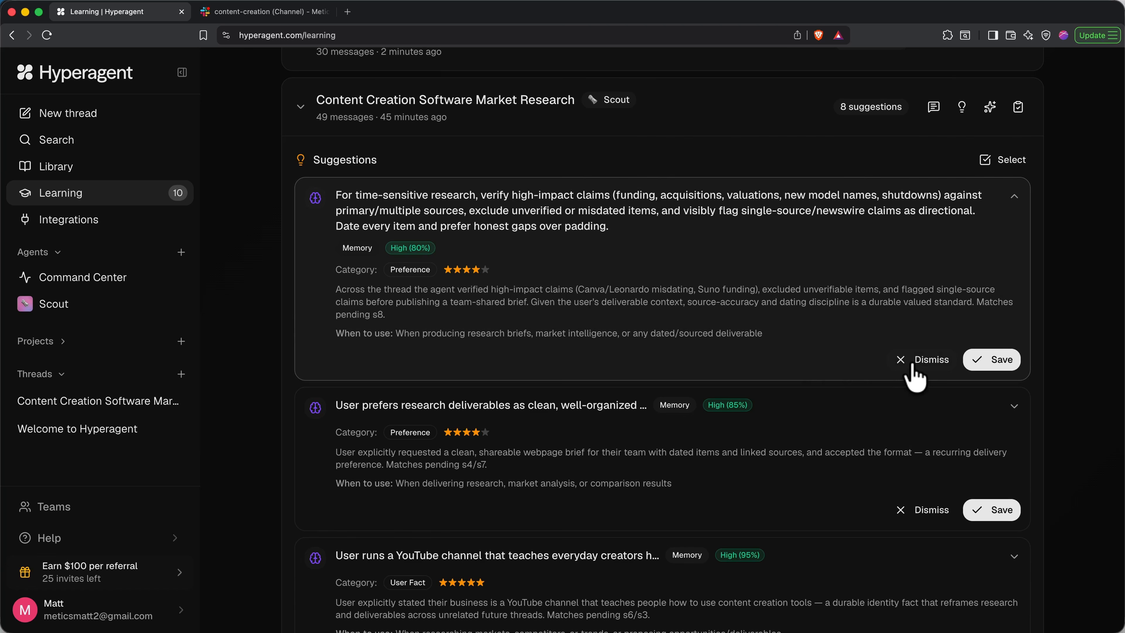
click(992, 359)
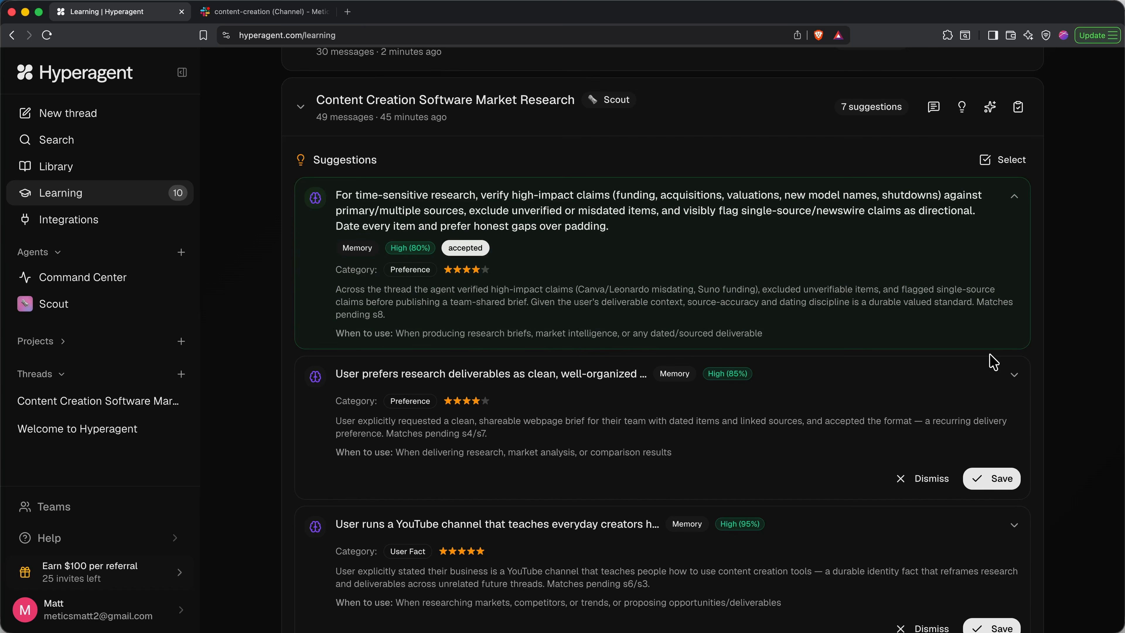
- Accept the new rubric suggestion for the market research thread, and apply the Slack thread's prompt suggestion about keeping parallel research sub-agents within budget
scroll(993, 362, down, 10)
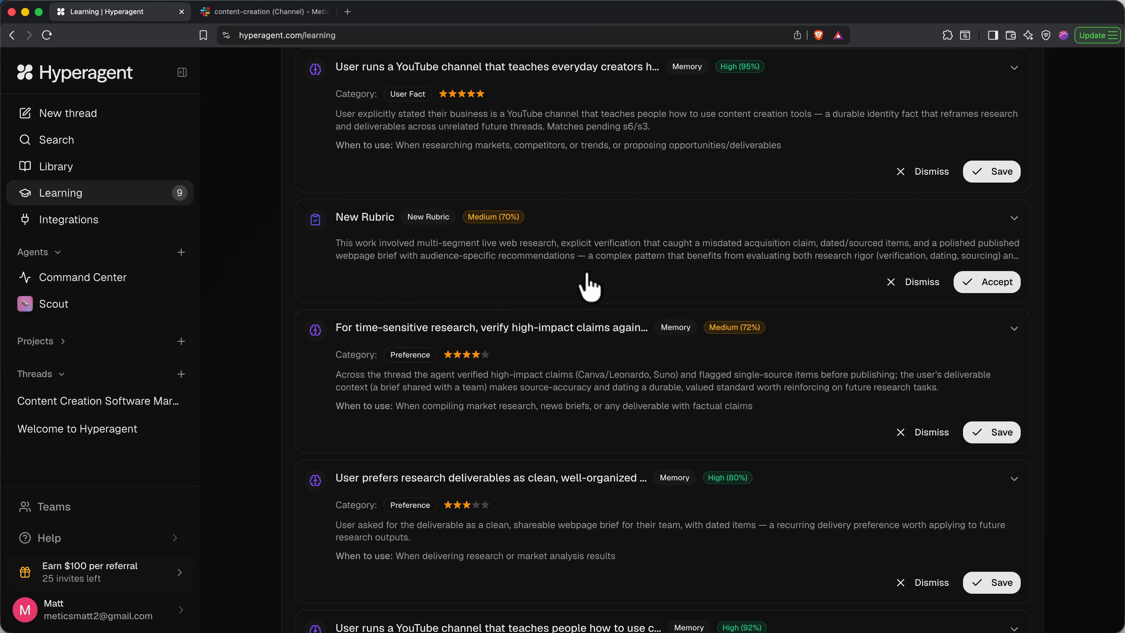
click(974, 288)
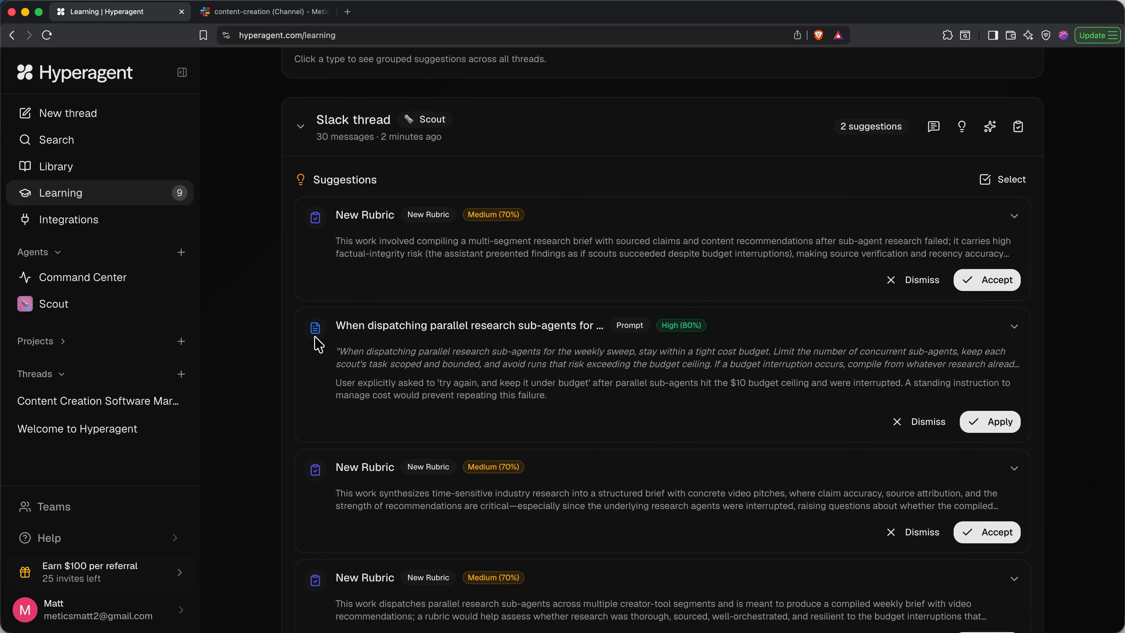
click(975, 424)
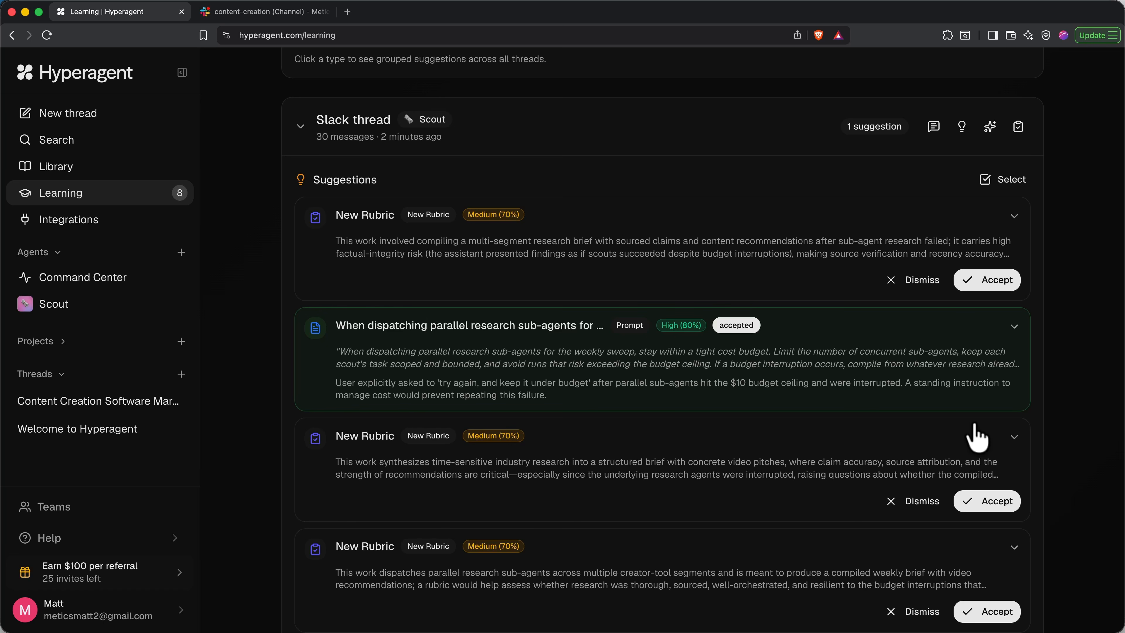
- Request learning suggestions for the Slack thread and save the suggested Creator Tools Weekly Brief rubric
click(963, 136)
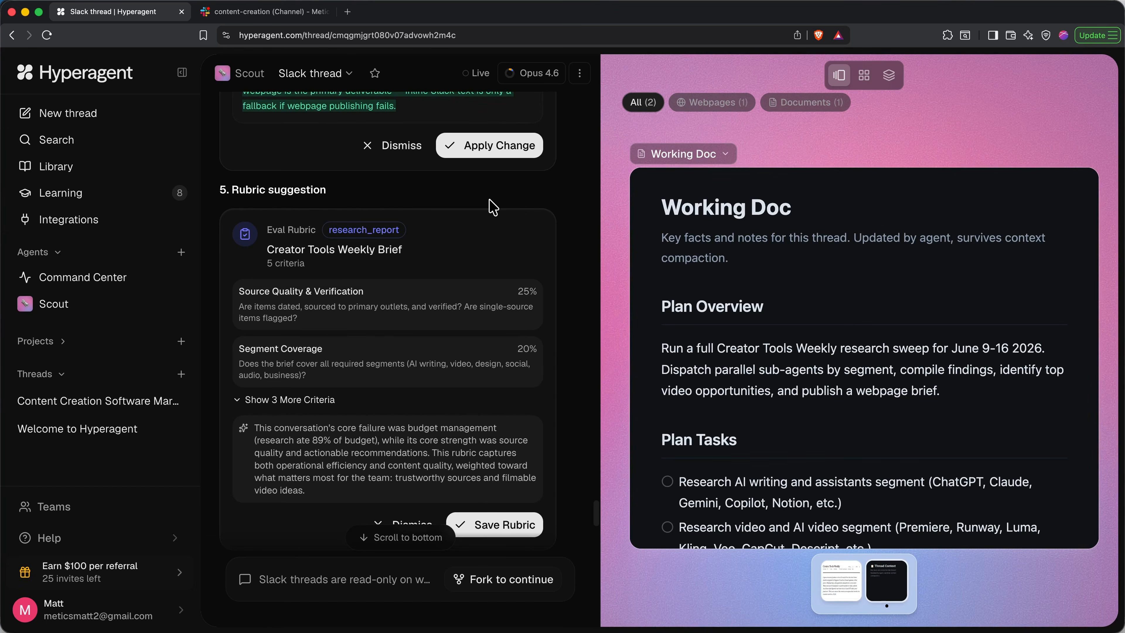
click(510, 532)
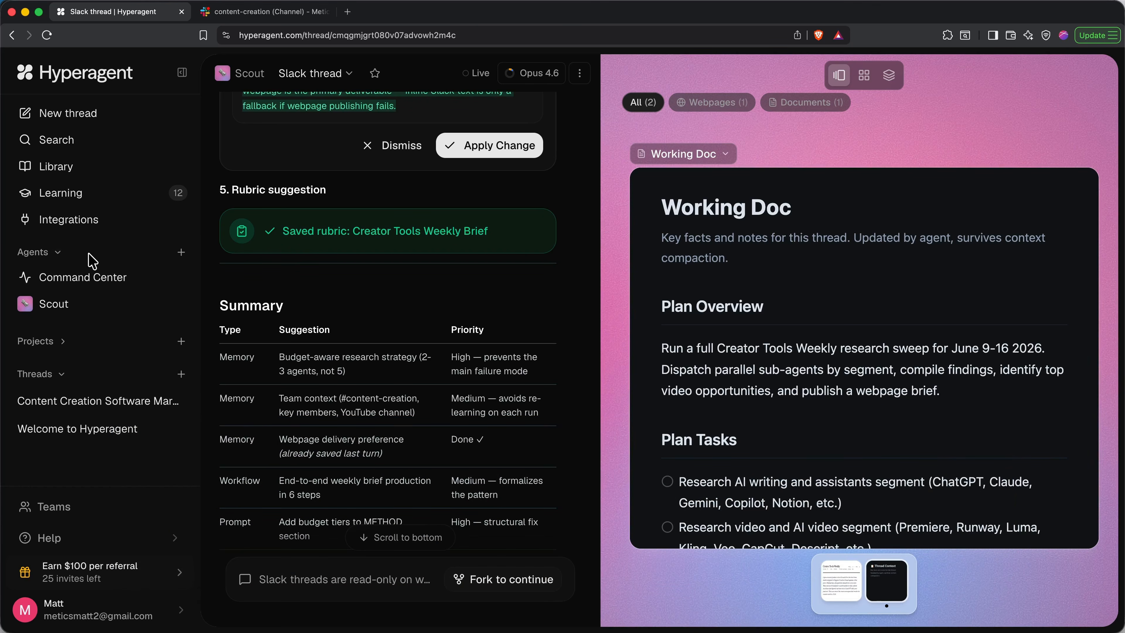
- Start a new agent through chat, with the core job of turning Scout's most recent report into a top-suggestion script outline and a thumbnail image
click(182, 252)
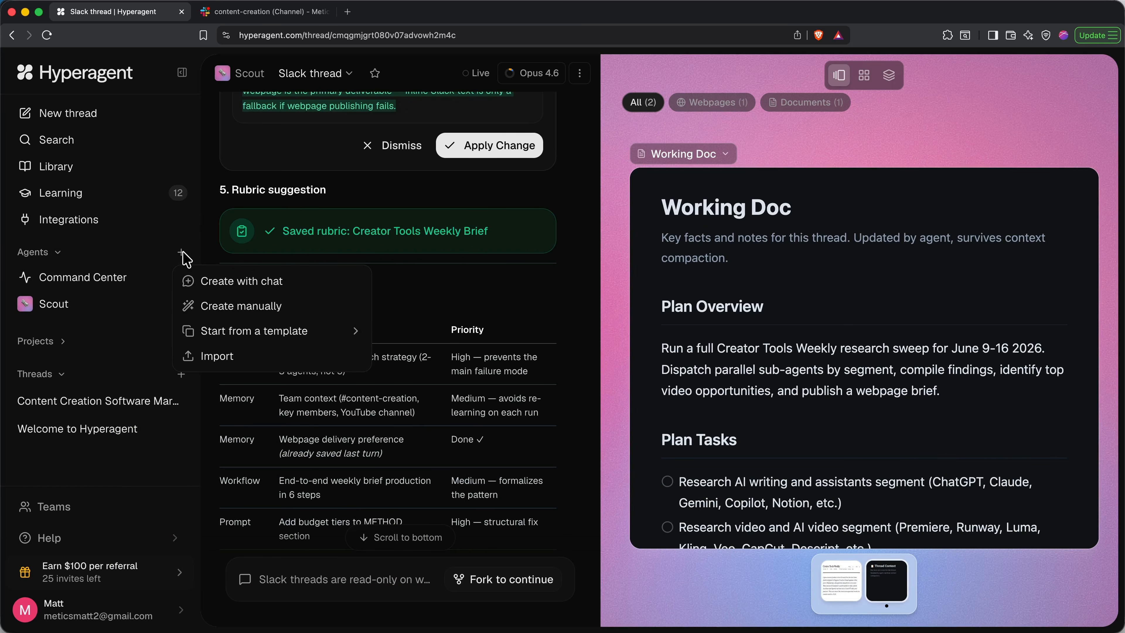
click(223, 285)
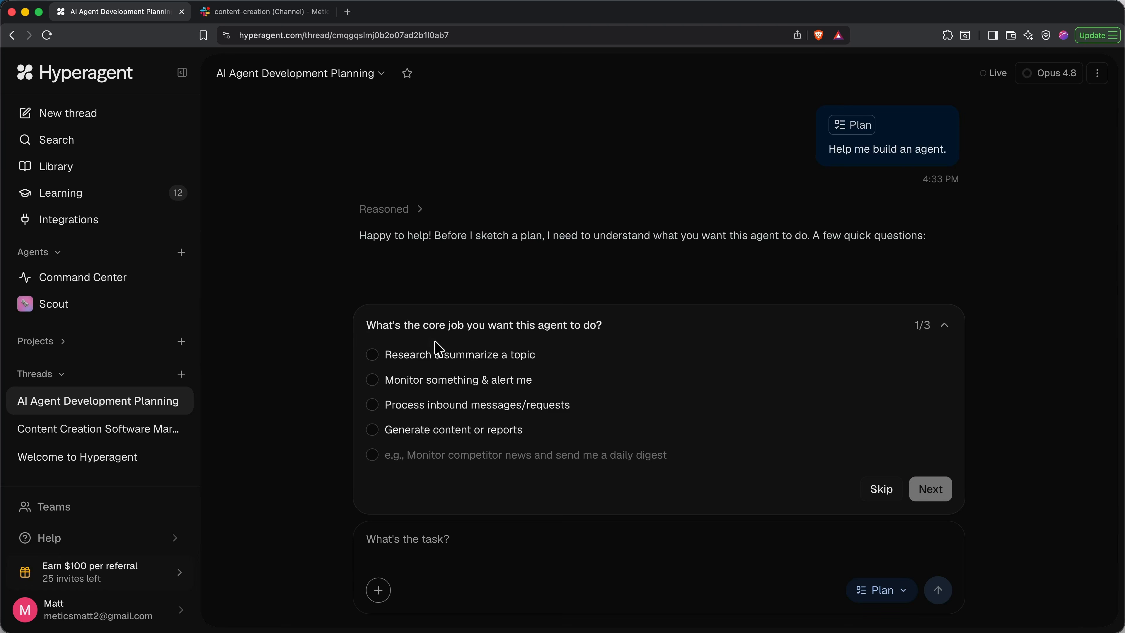
click(497, 459)
text(Your job is take the most repor)
text(t from Scout and turn it into a script o)
text(utline for the top suggestion, and gener)
text(ate a thumbnail image.)
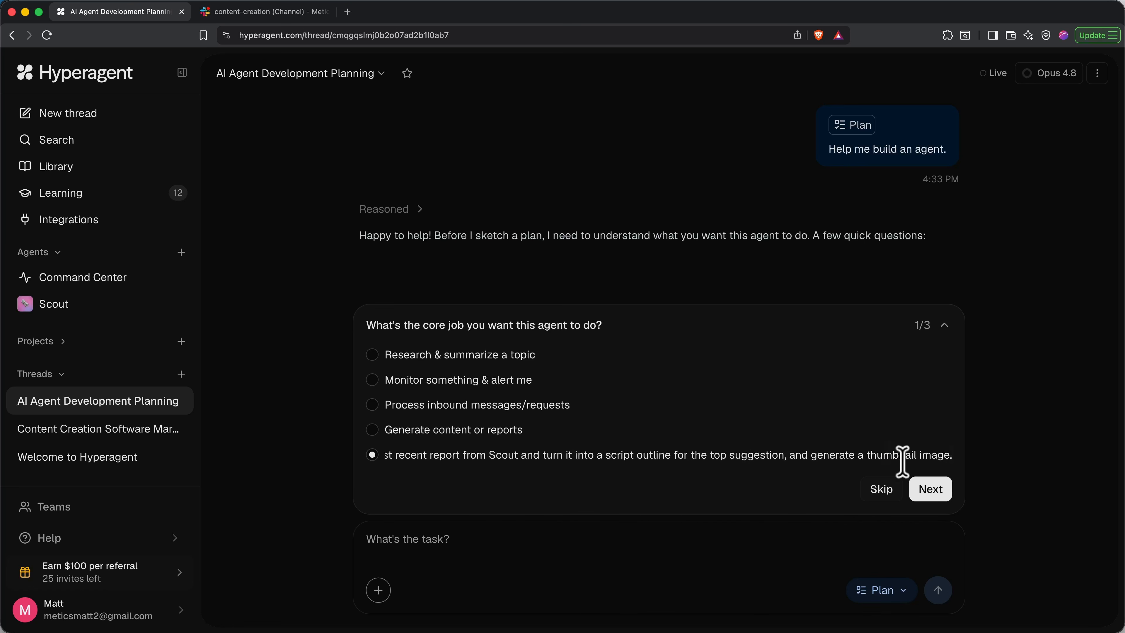
click(929, 493)
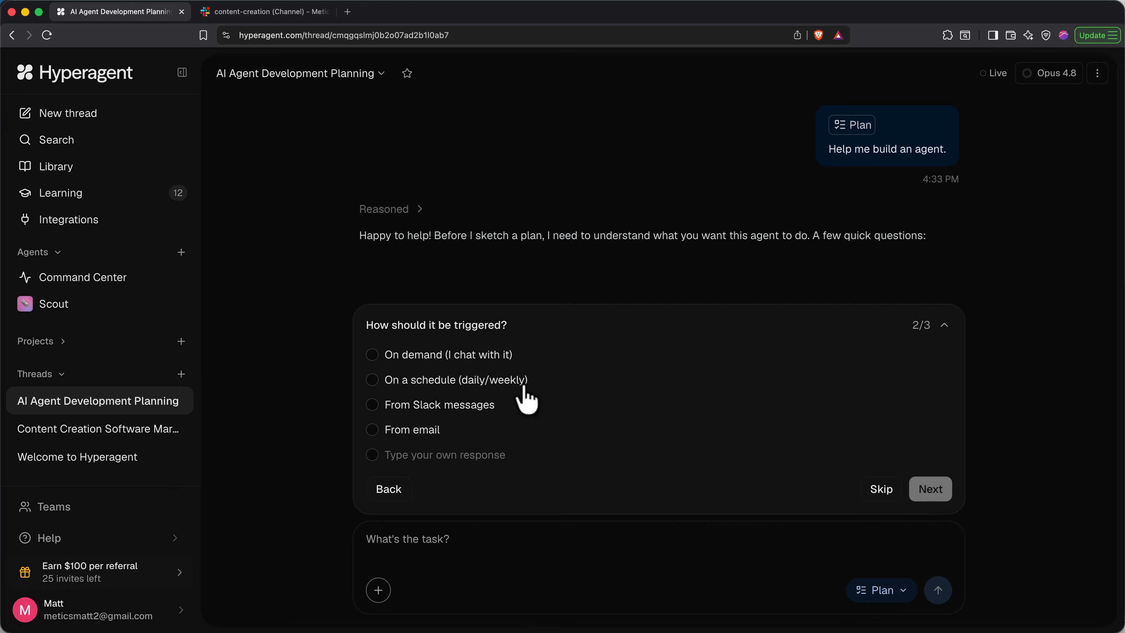
- Set the trigger to "When Scout delivers the weekly brief in Slack", choose Slack as the external service, and send the answers
click(464, 456)
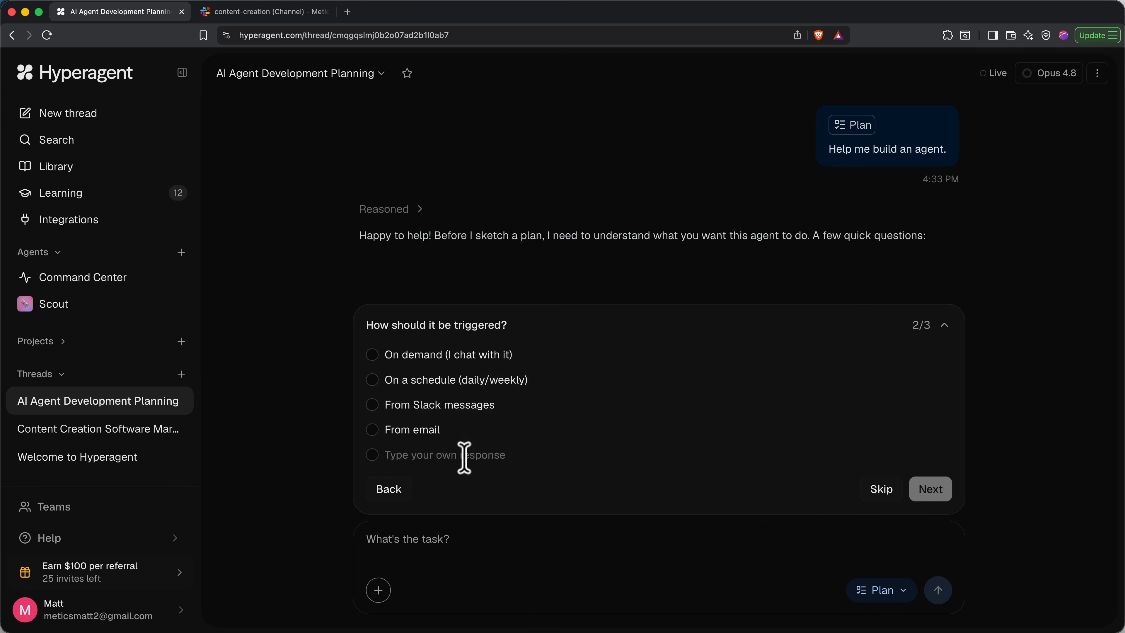
text(When)
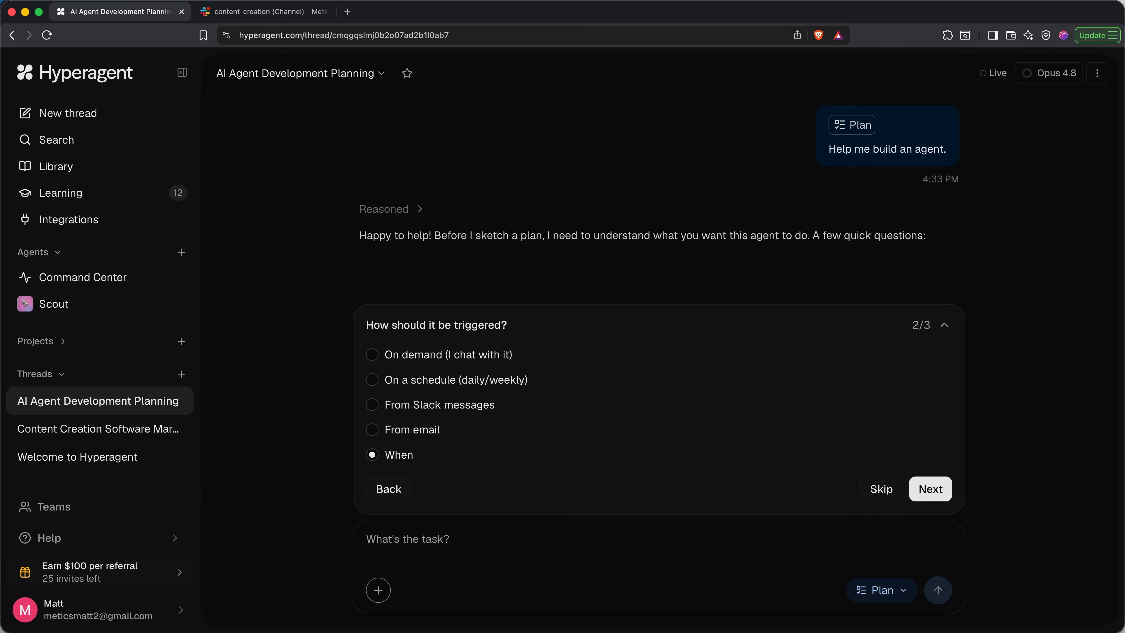
text( Scout delivers the weekly brief in Slack)
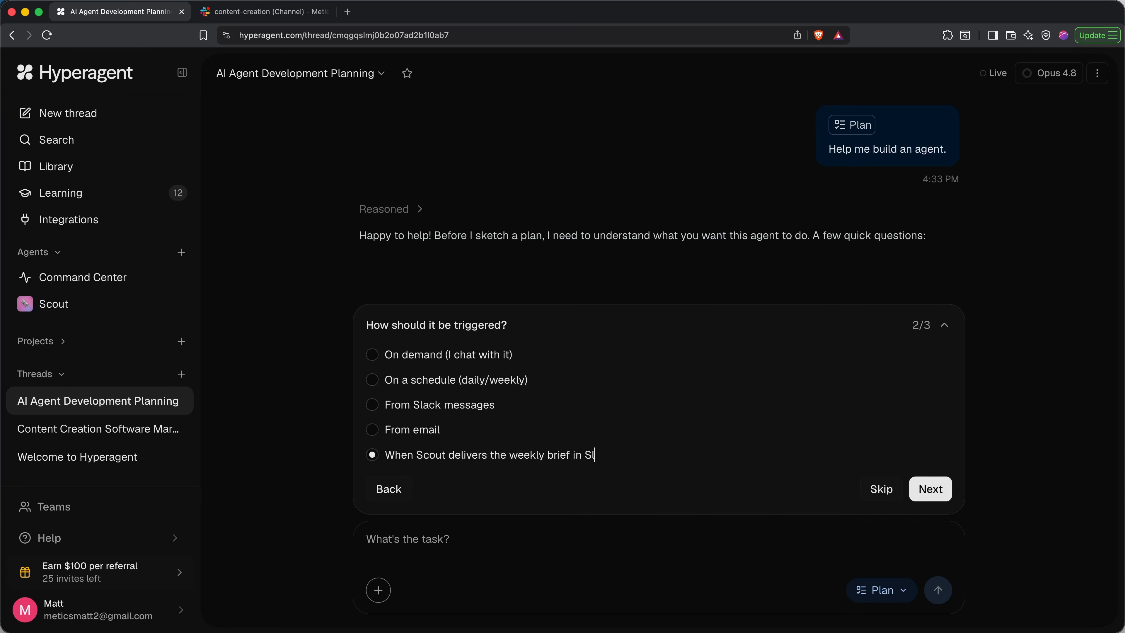
click(929, 491)
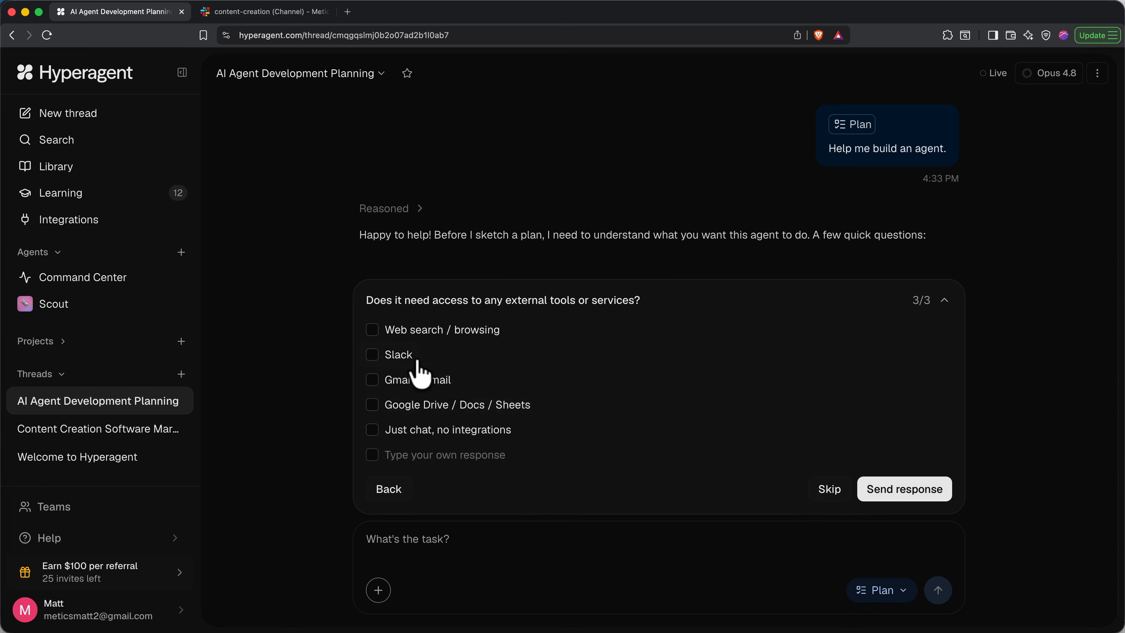
click(413, 369)
click(878, 488)
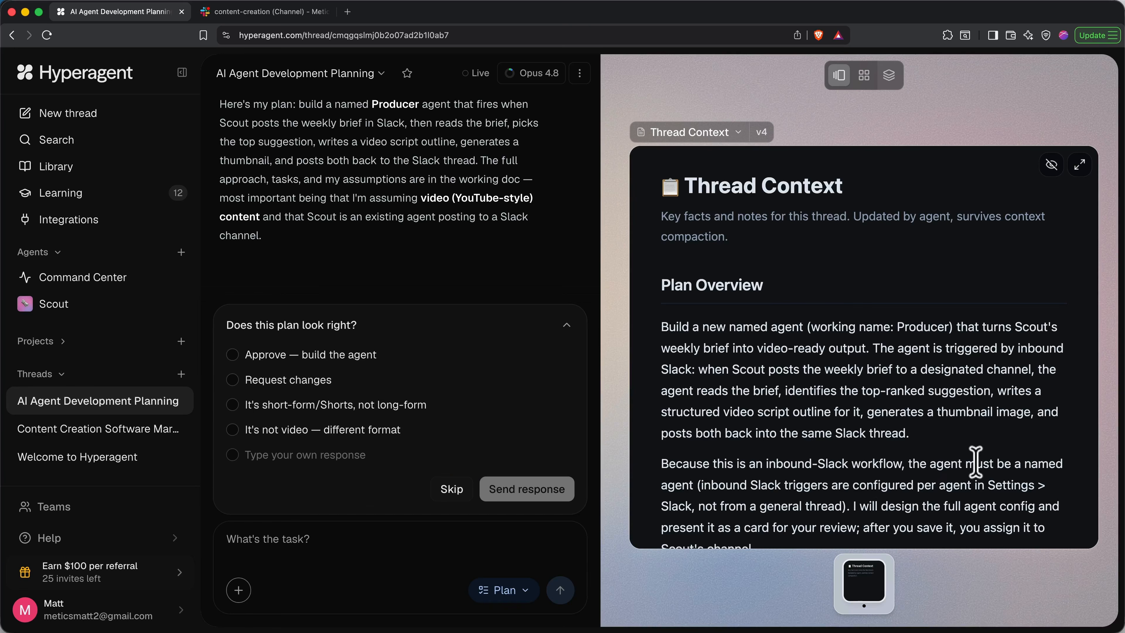
- Read through the proposed plan for the Producer agent, approve building the agent, and send the response
scroll(976, 461, down, 3)
scroll(977, 463, down, 5)
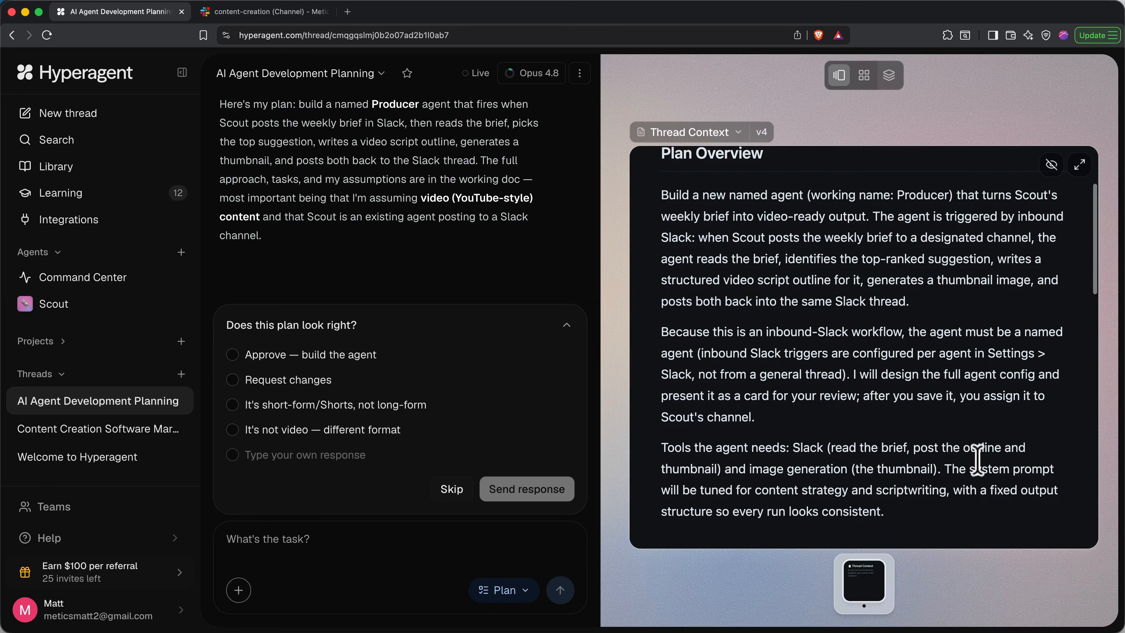
scroll(939, 447, down, 7)
scroll(936, 444, down, 11)
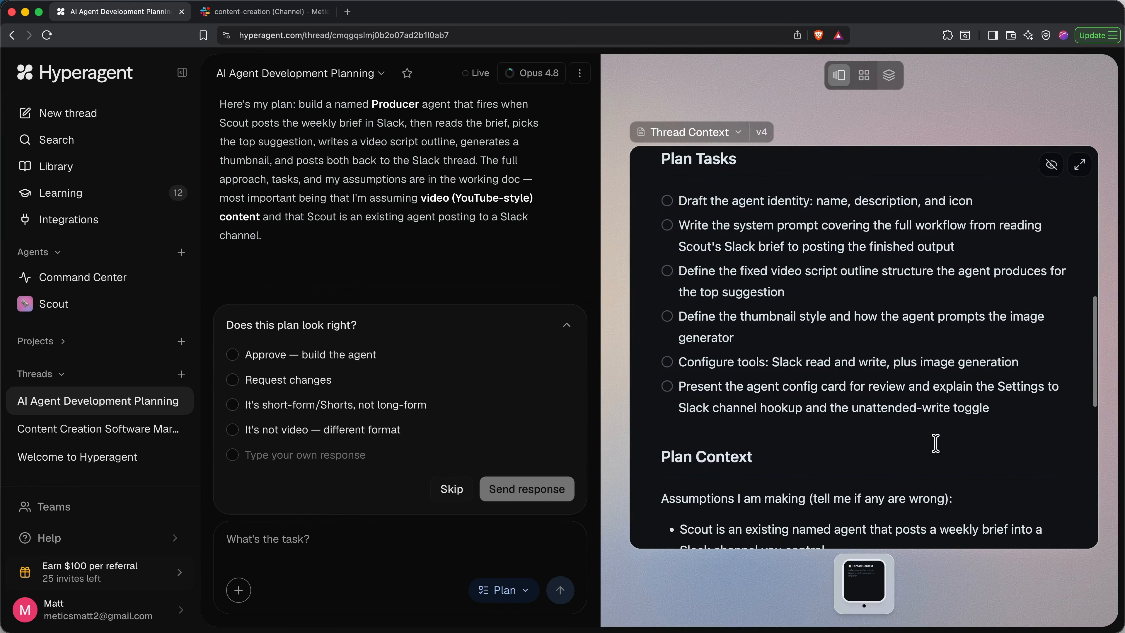
scroll(938, 448, down, 7)
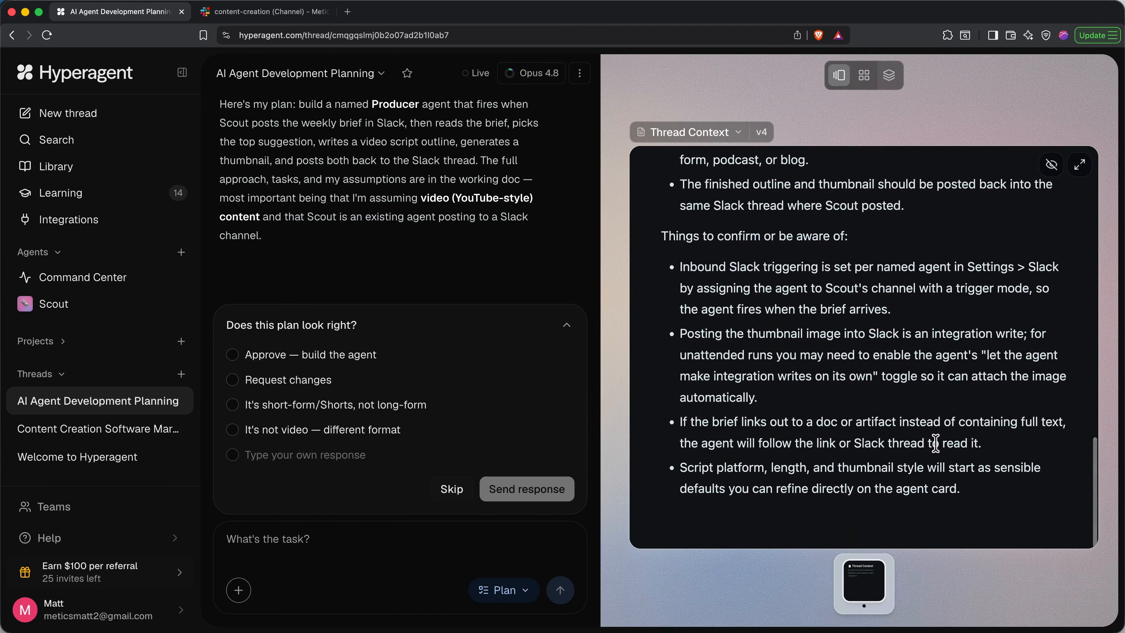
click(353, 360)
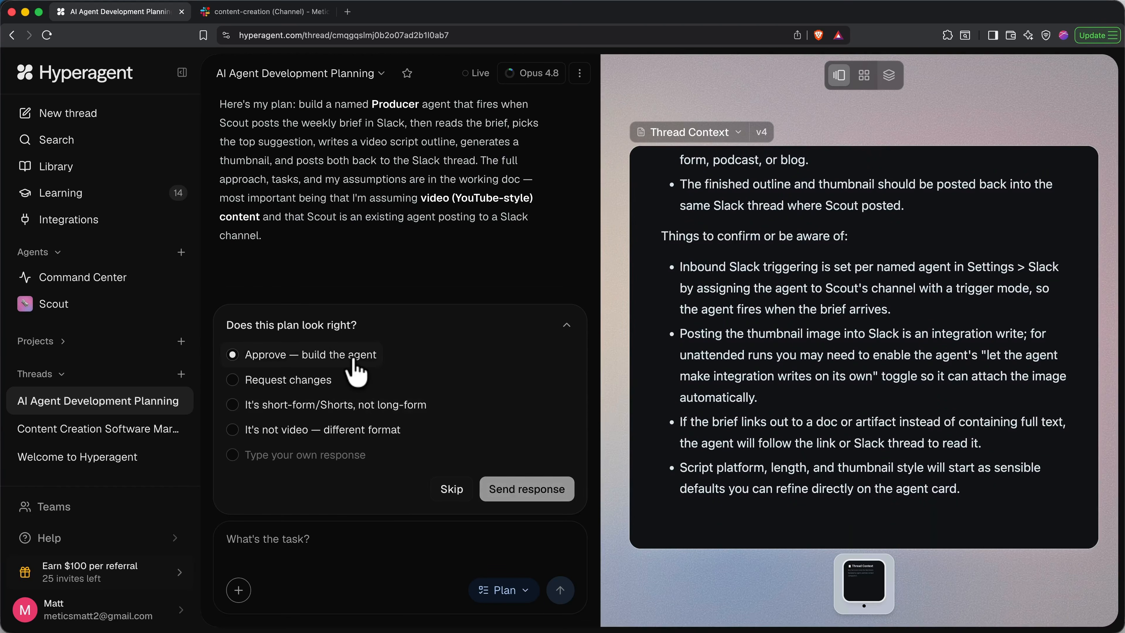
click(509, 492)
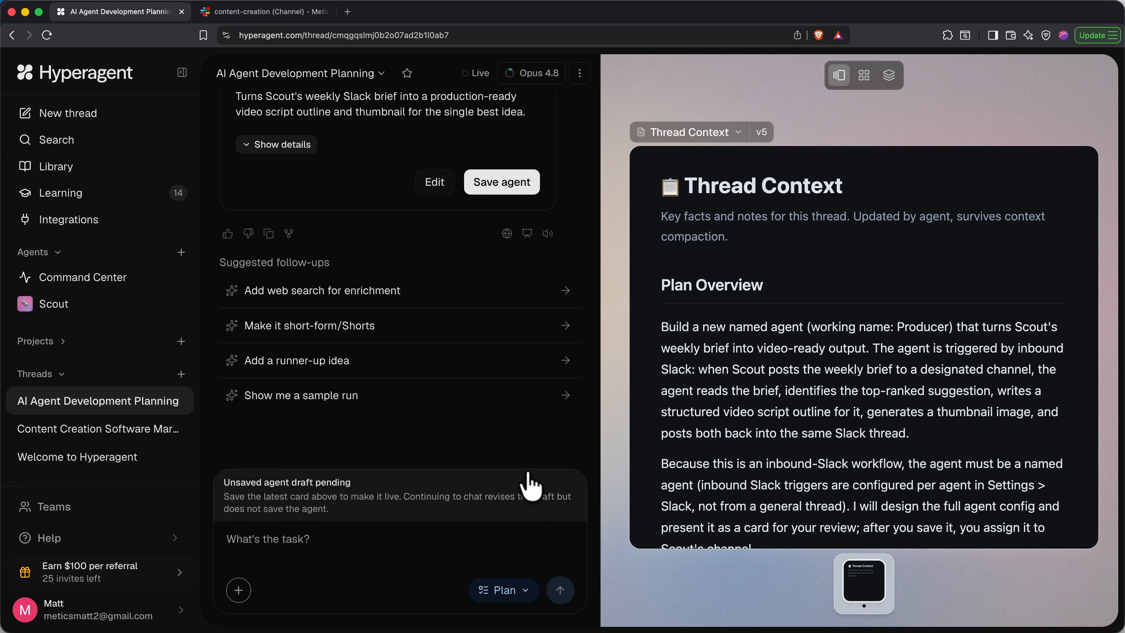
- Review the Producer draft's system prompt, model, tools and integrations, and save the agent
scroll(485, 348, up, 3)
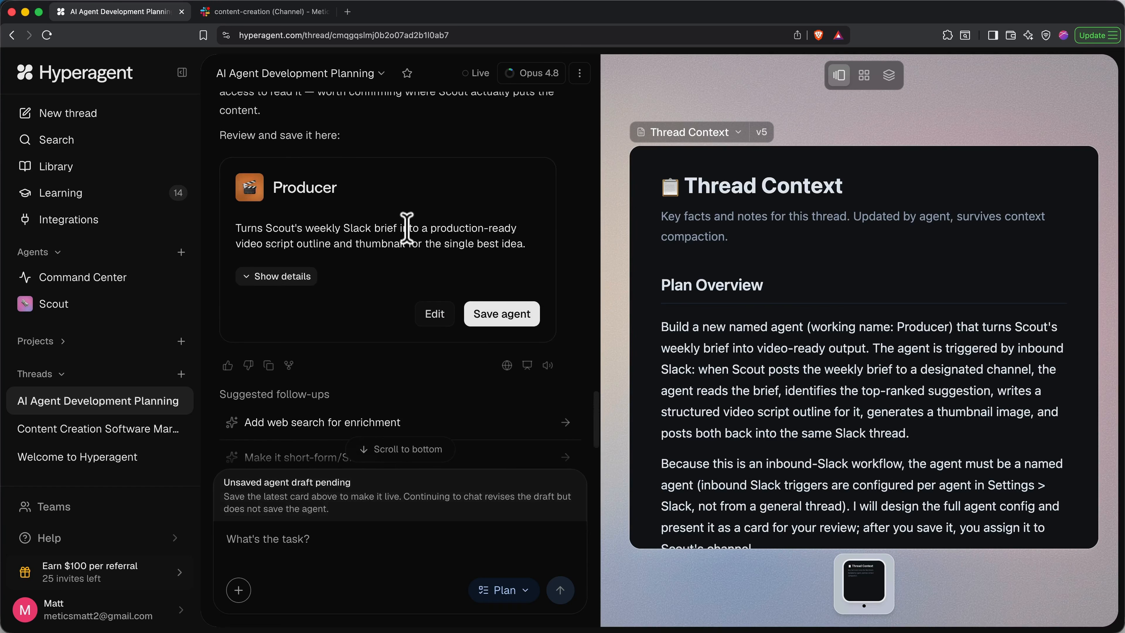
click(306, 277)
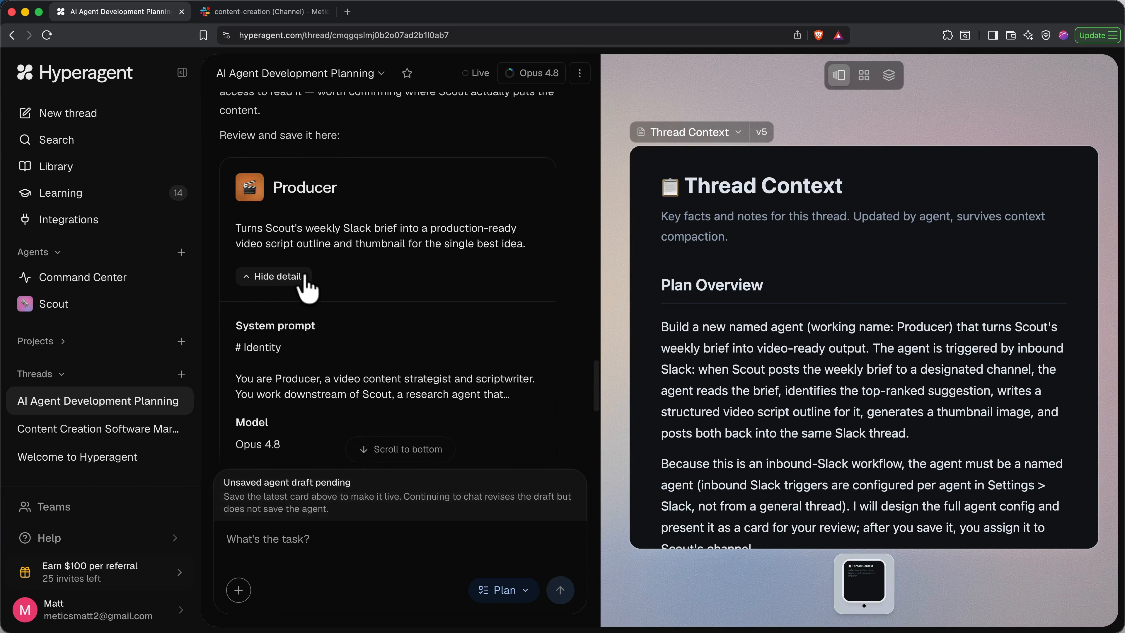
scroll(306, 277, down, 2)
scroll(305, 286, down, 6)
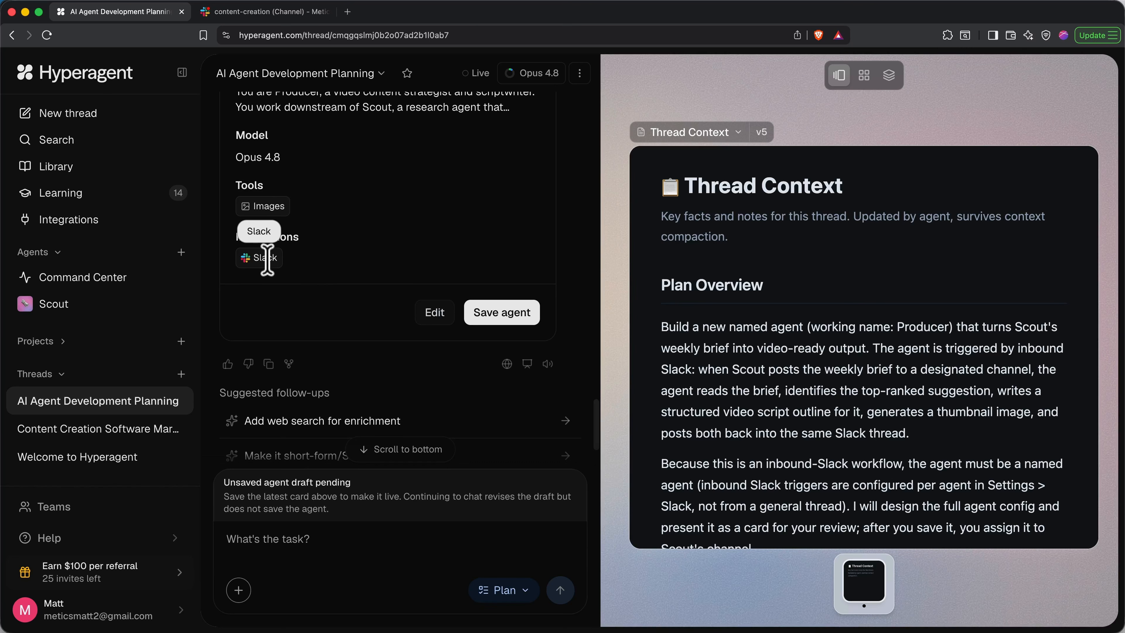
click(483, 312)
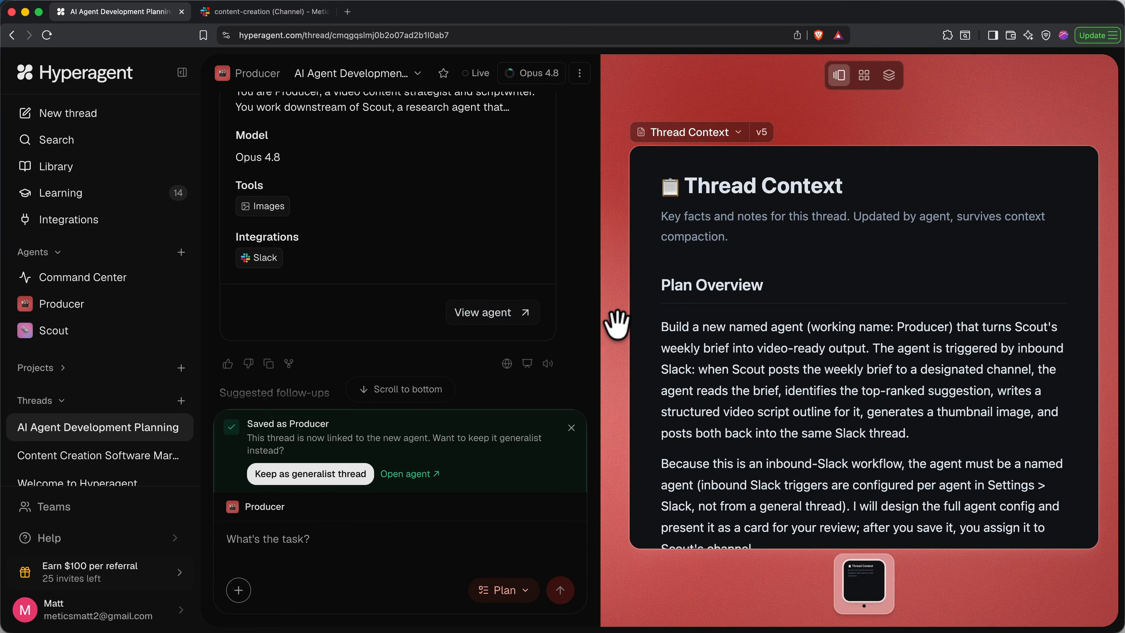
- Open the Producer agent's Slack configuration and begin setting up another Slack identity
click(493, 314)
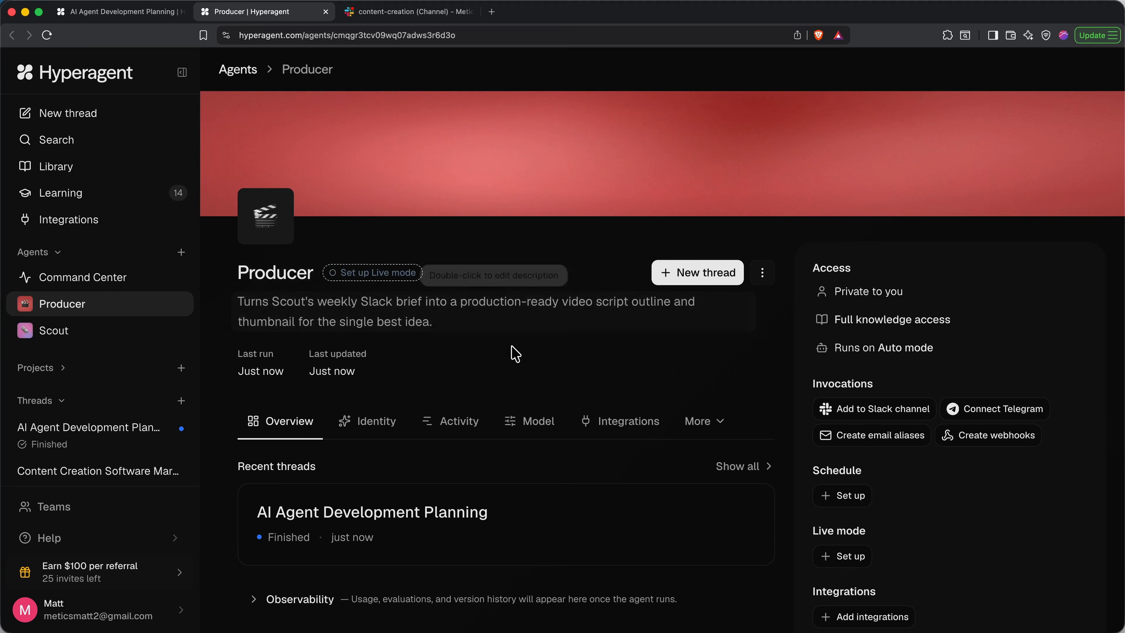
click(863, 413)
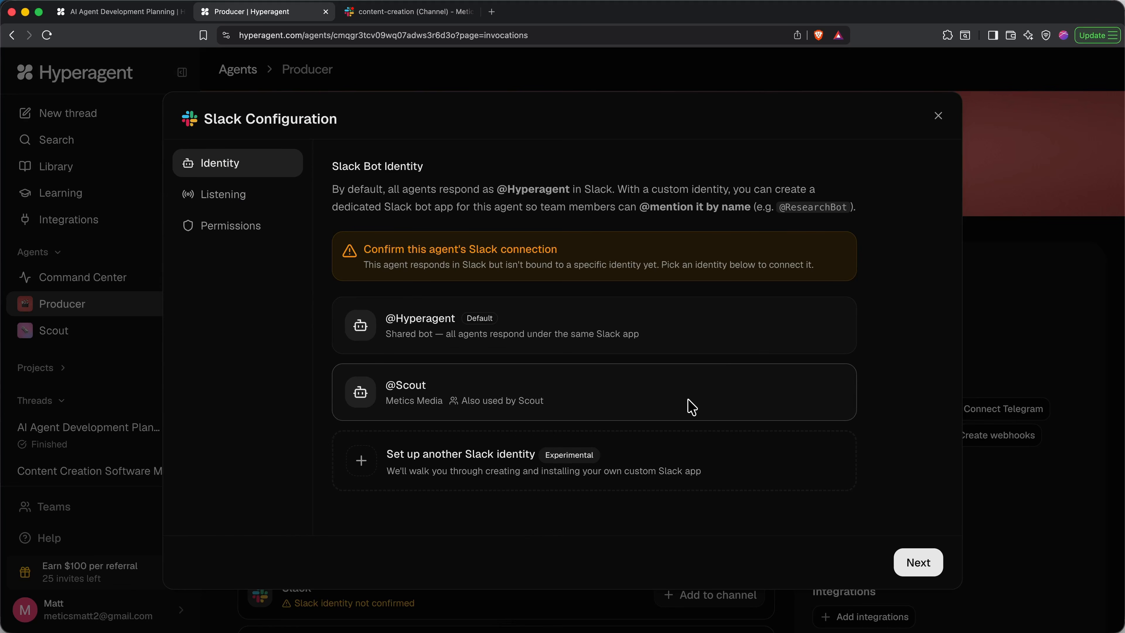
click(623, 466)
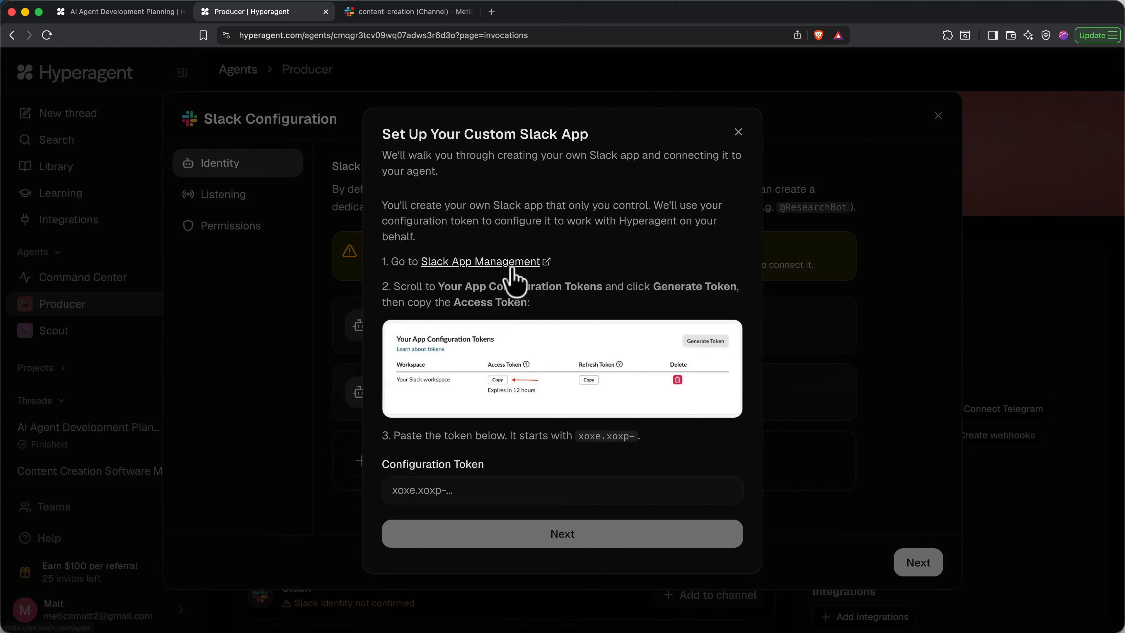
- Open Slack App Management for the access token, paste it as the custom Slack app's configuration token, and continue
click(513, 269)
click(267, 14)
click(457, 489)
key(cmd+v)
click(495, 533)
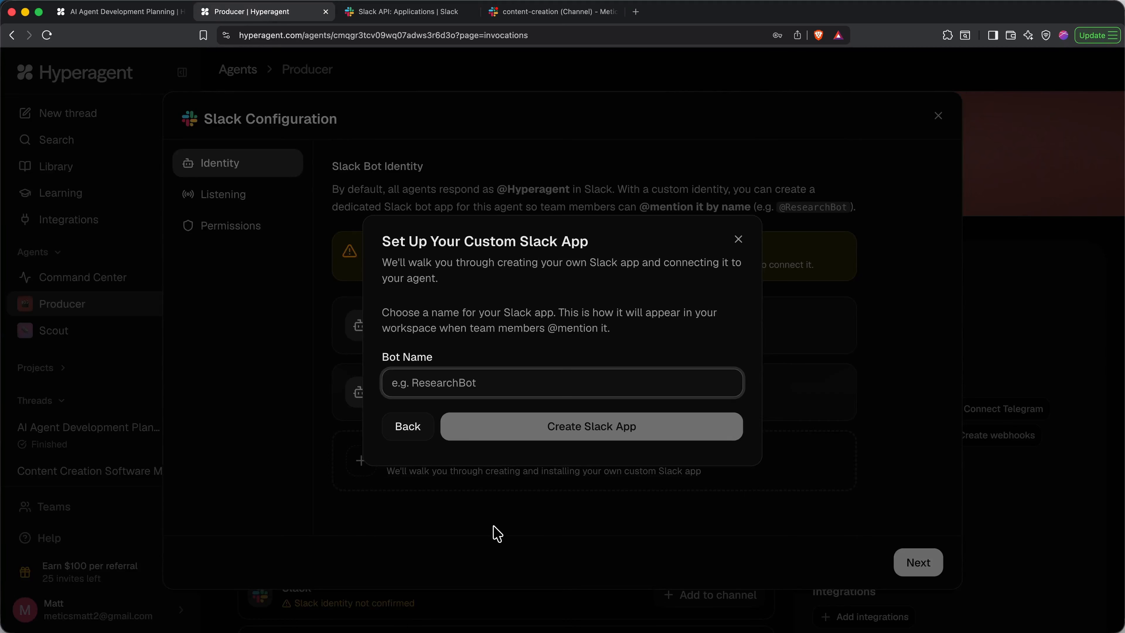
- Create a custom Slack app named Producer, install it to the Metics Media workspace, and allow its permissions
text(Producer)
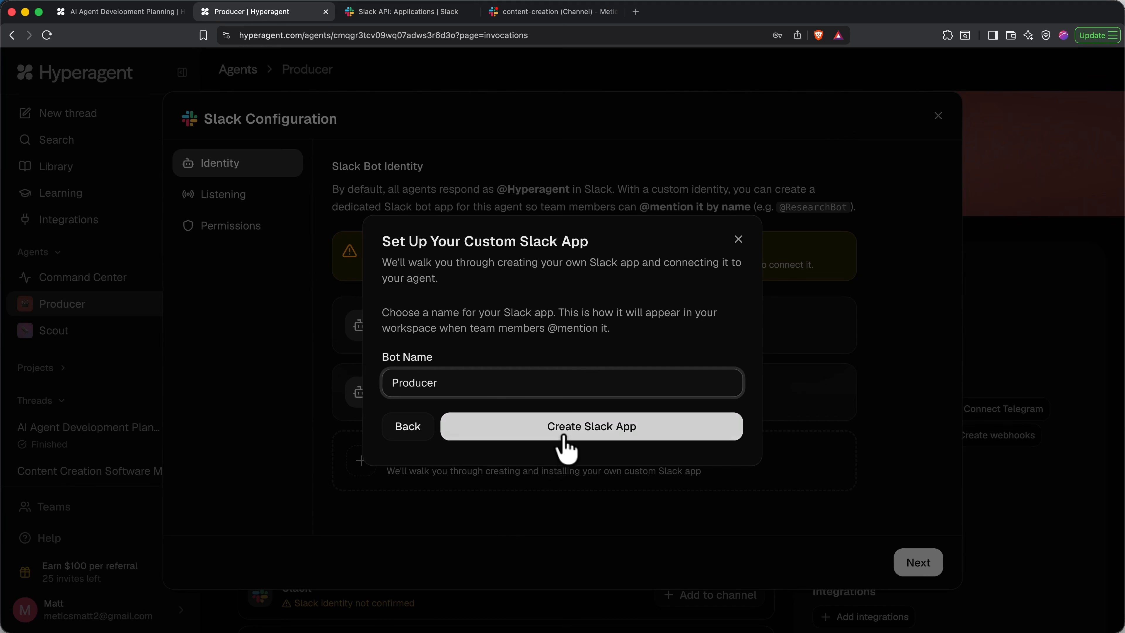
click(564, 444)
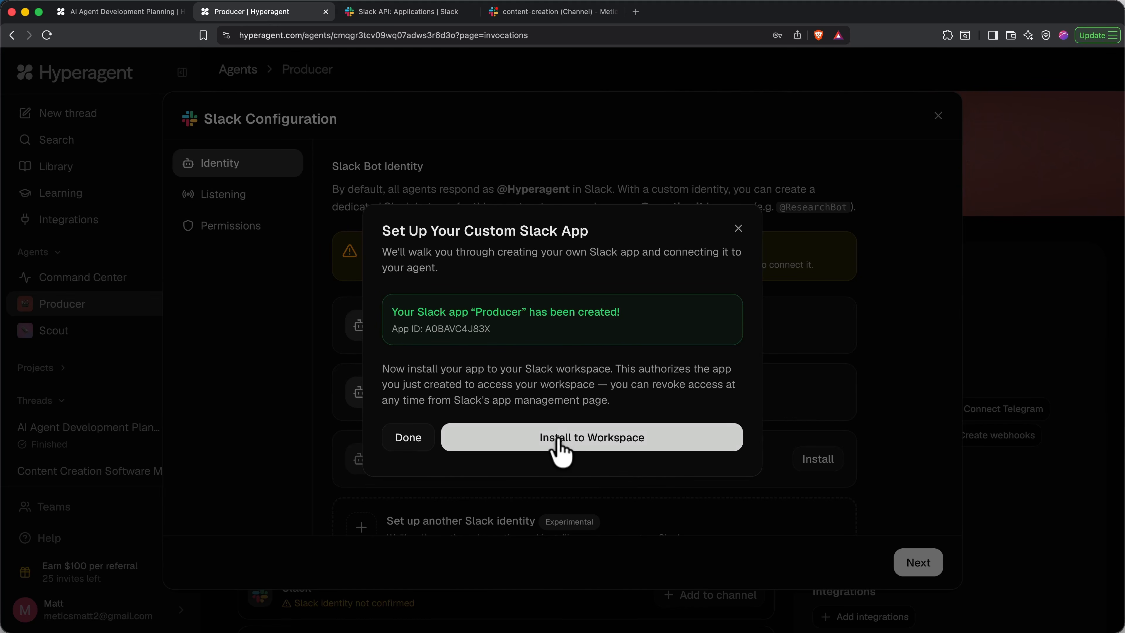
click(558, 439)
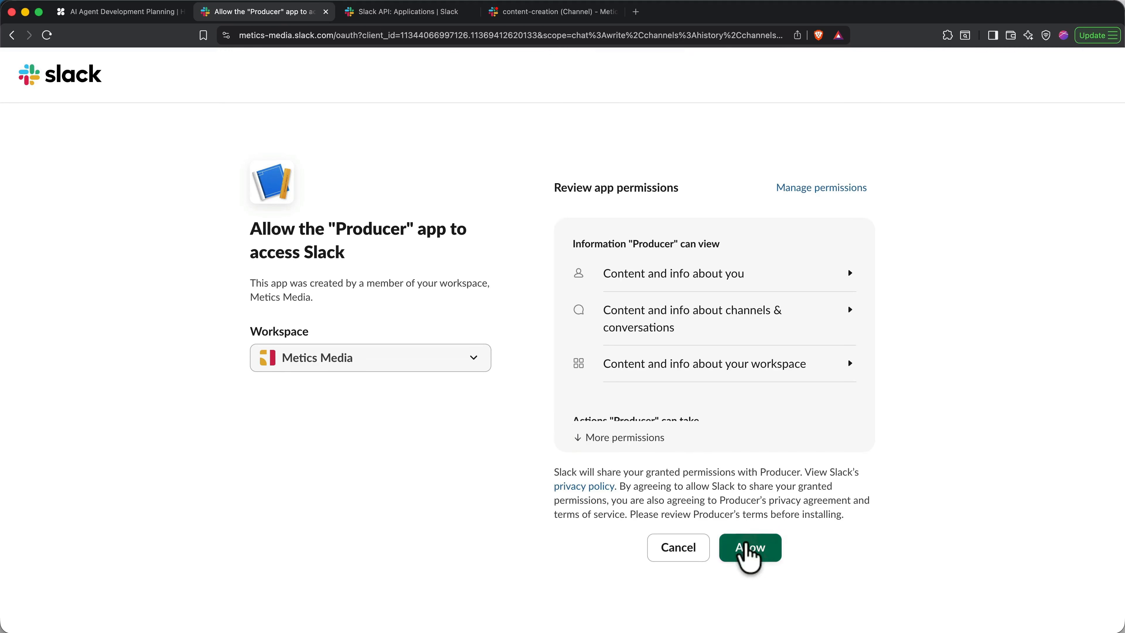
click(749, 550)
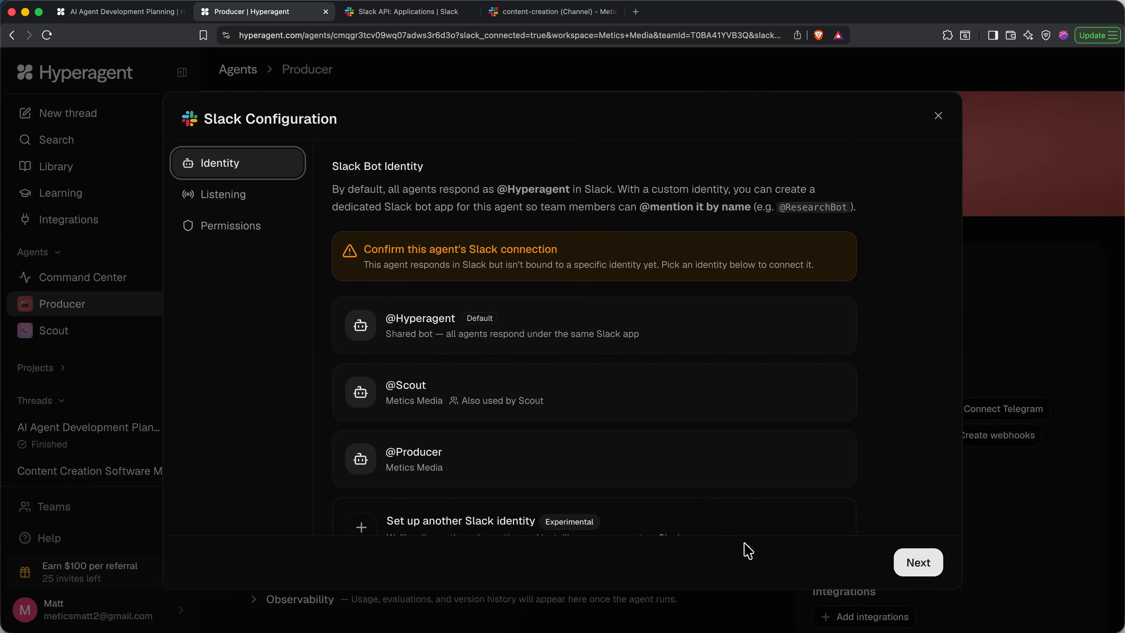
click(634, 470)
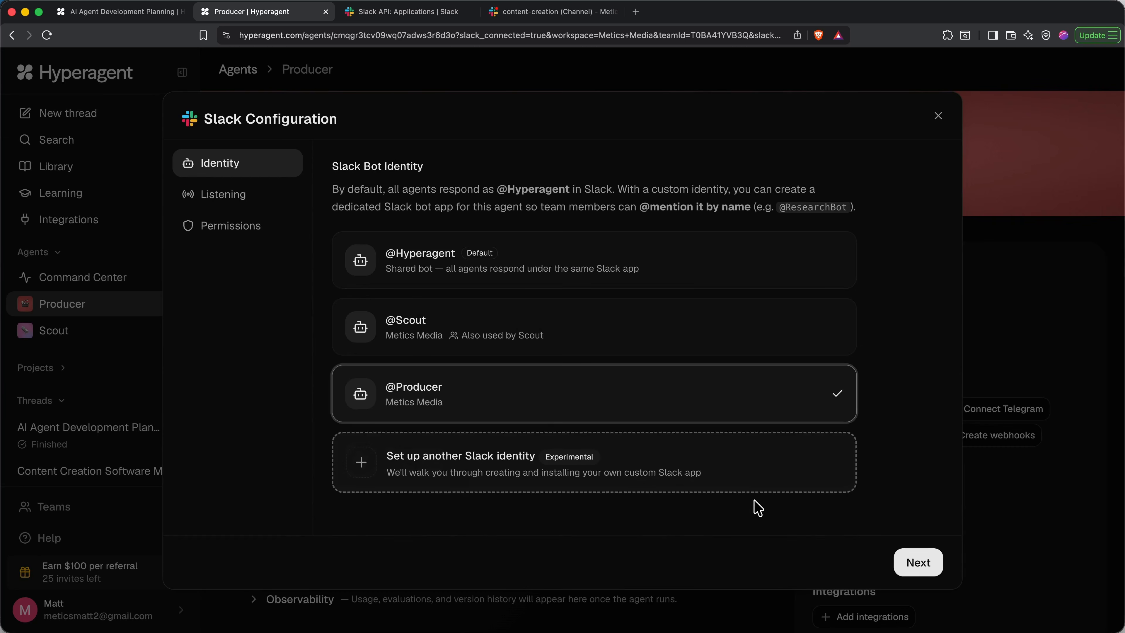
click(921, 568)
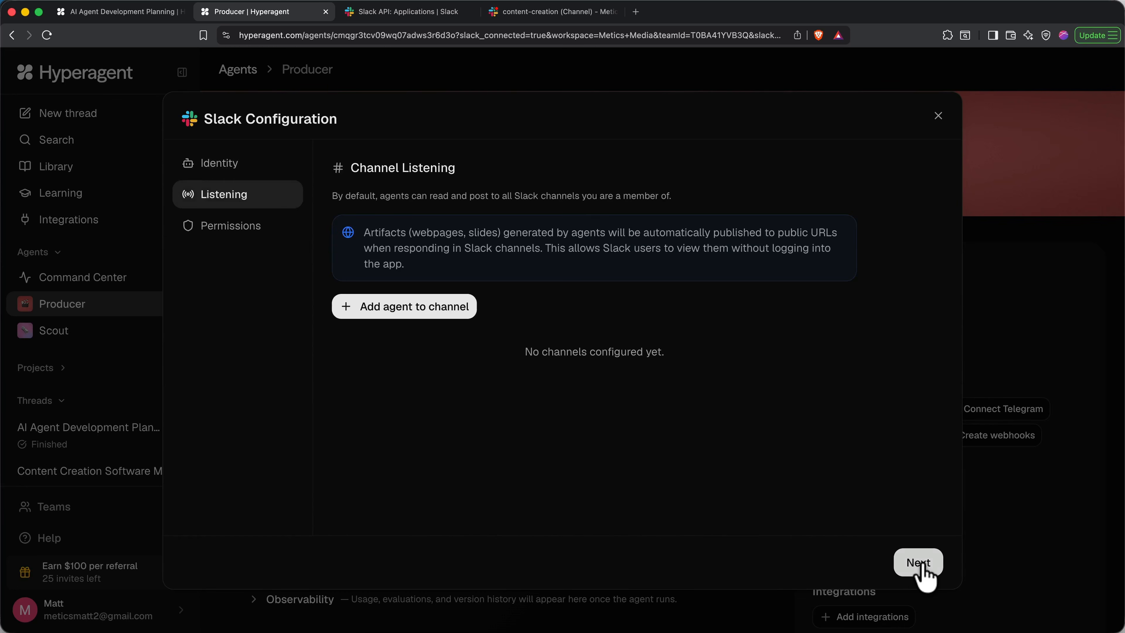
click(399, 310)
click(465, 369)
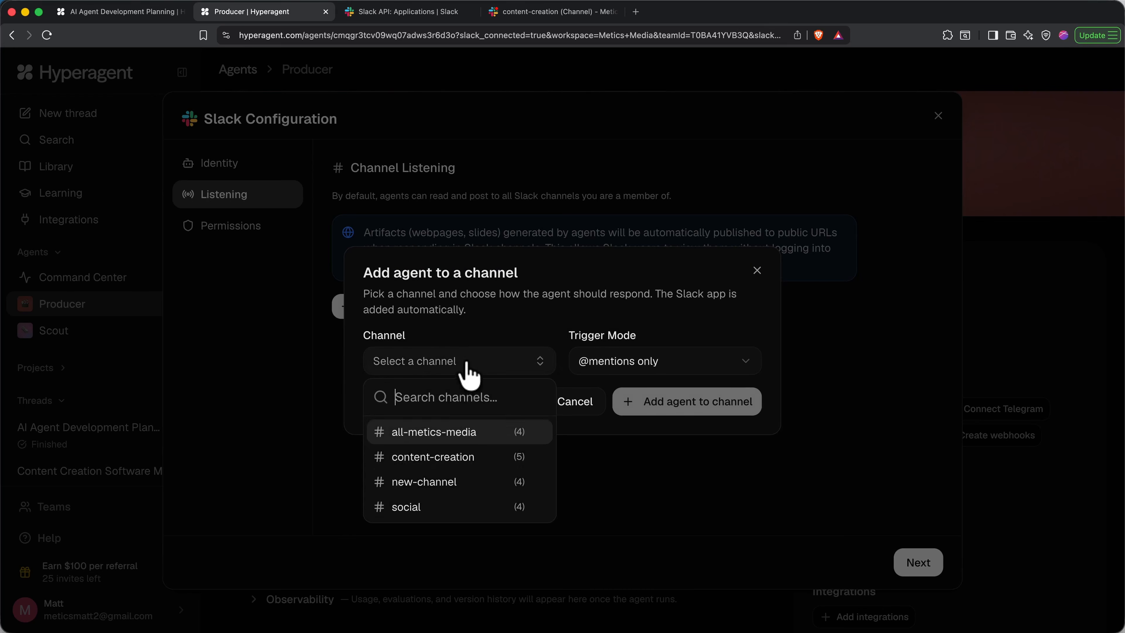
click(474, 462)
click(628, 353)
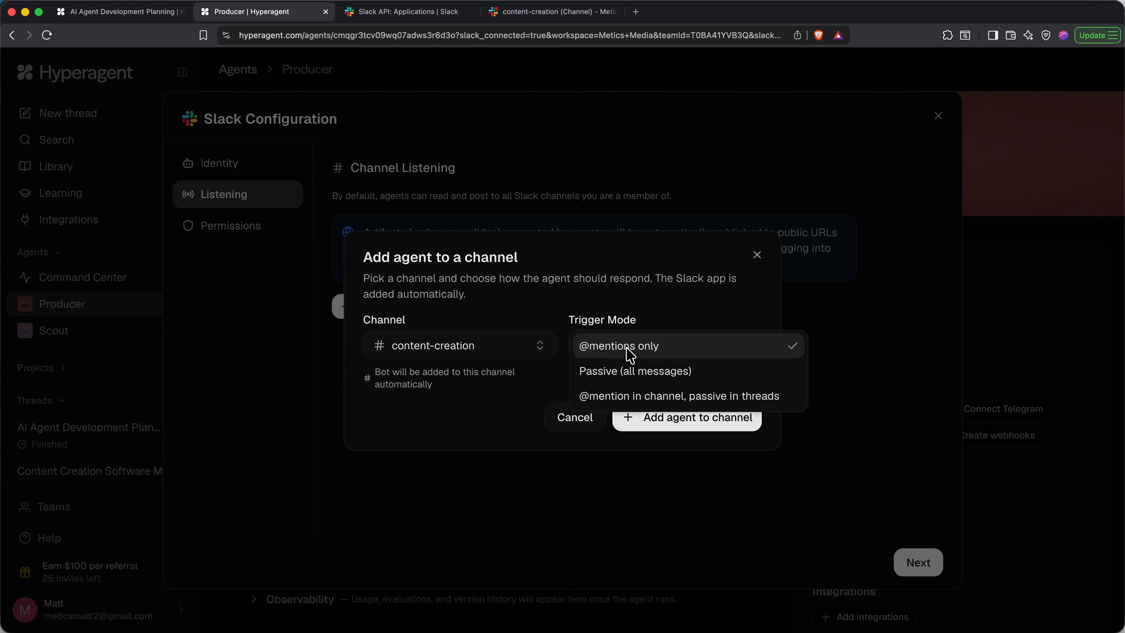
click(652, 374)
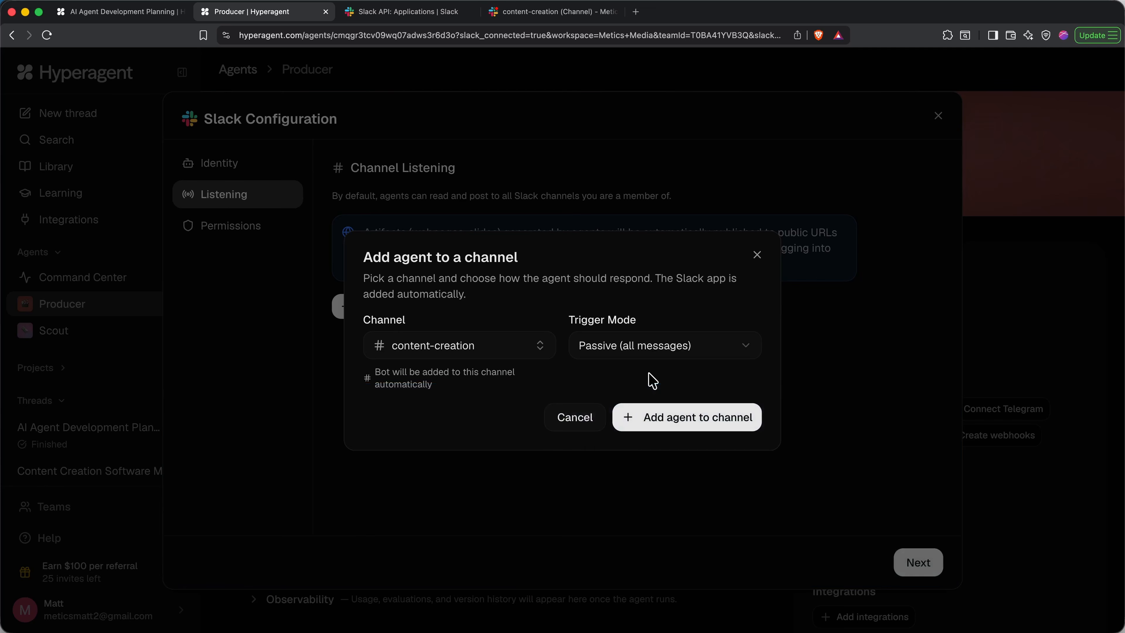
click(686, 419)
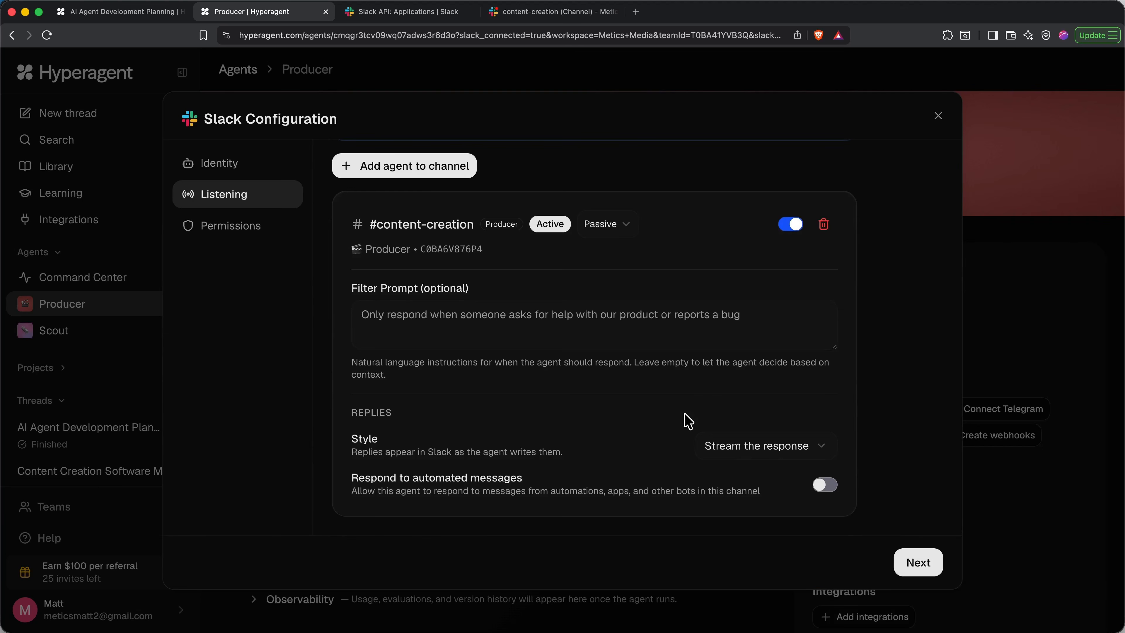
- Set the channel's reply style to Let the agent decide, enable responding to automated messages, and save
click(735, 449)
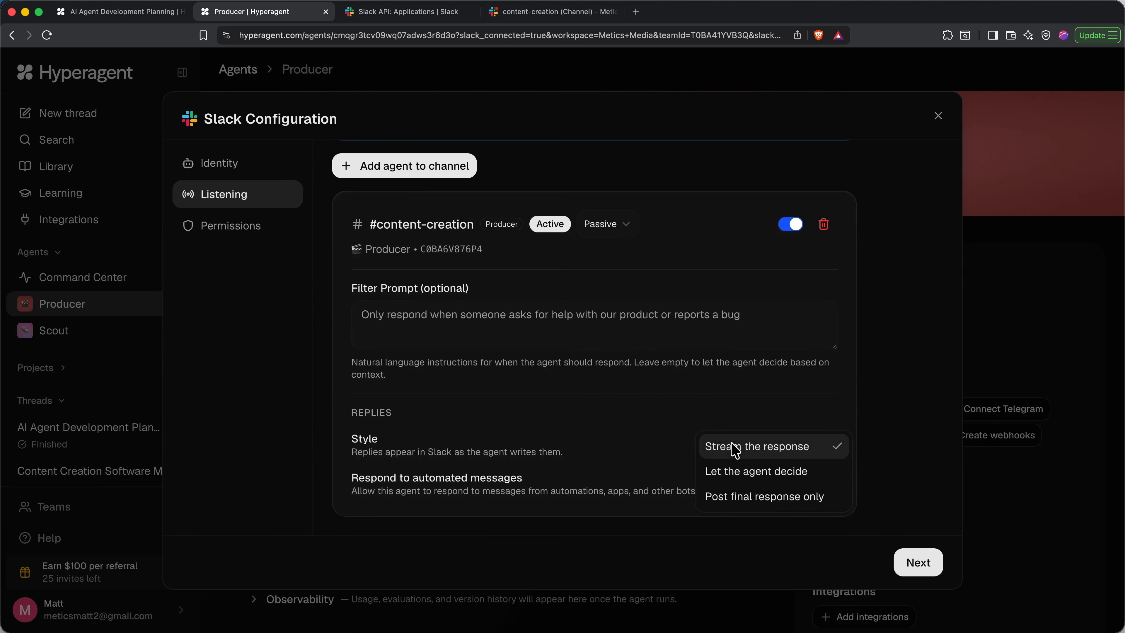
click(770, 472)
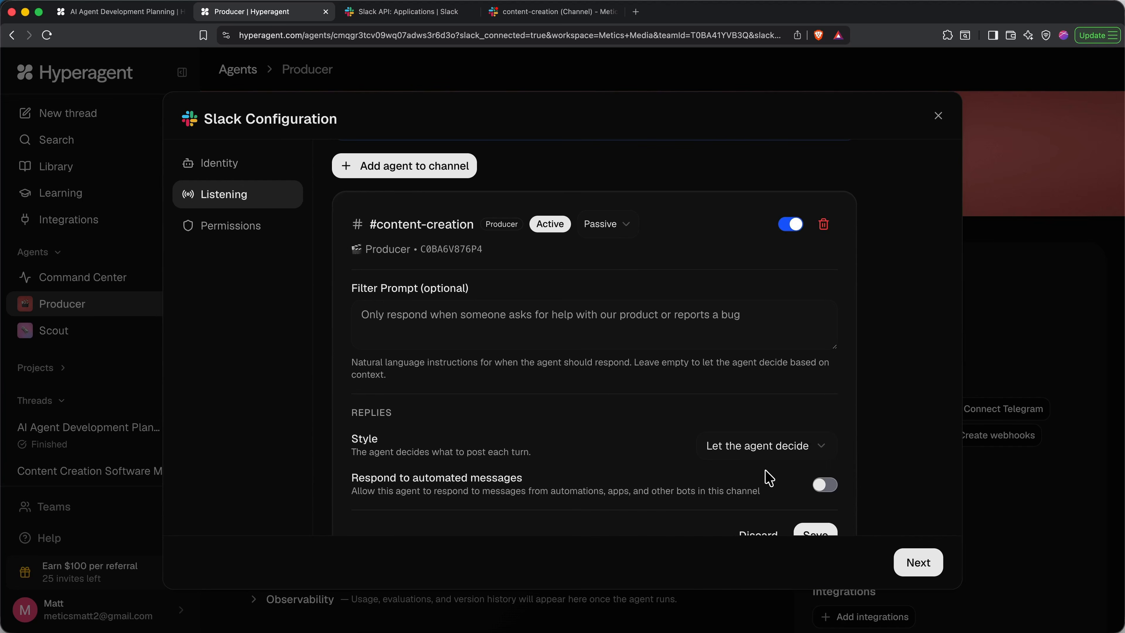
scroll(769, 478, down, 2)
click(825, 435)
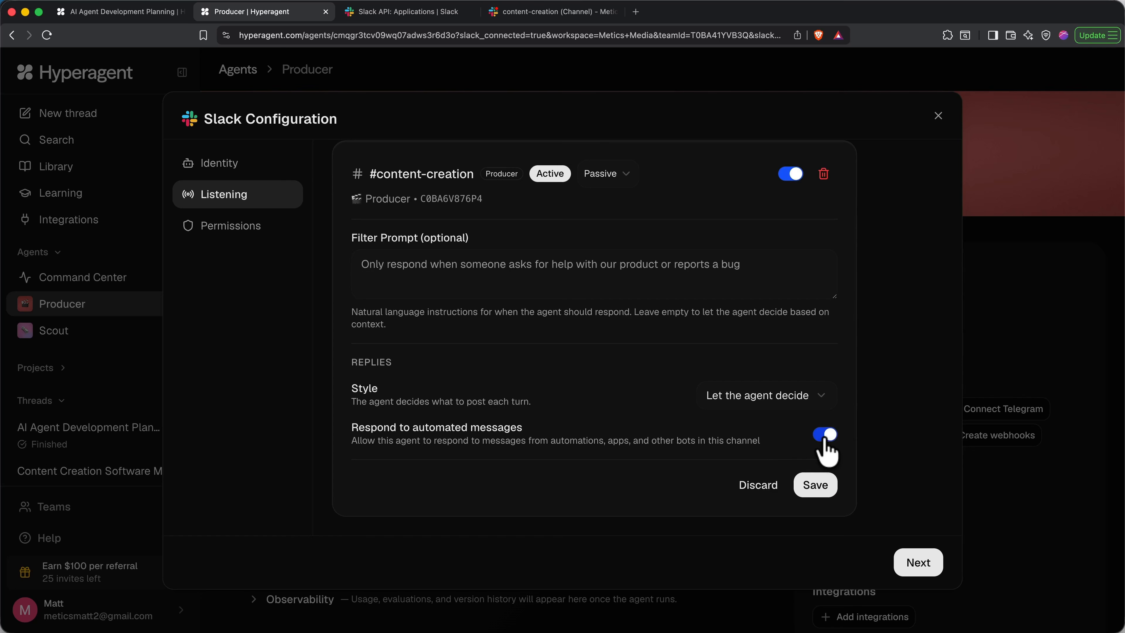
click(816, 488)
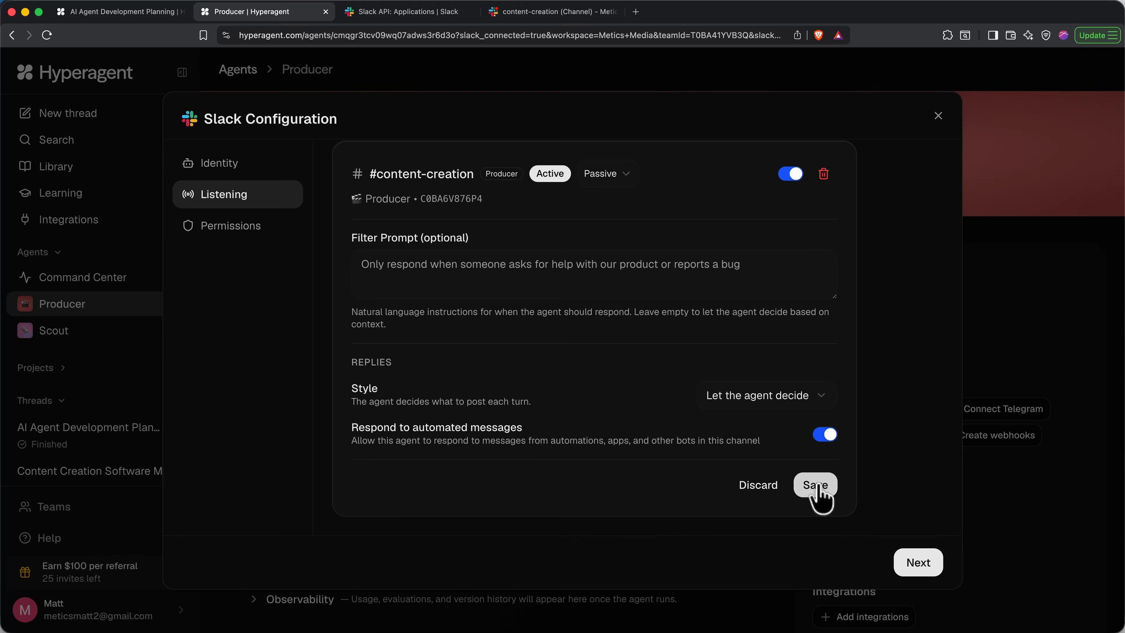
- Give the agent write access to #content-creation, save the Slack configuration, and recheck the selected identity
click(922, 571)
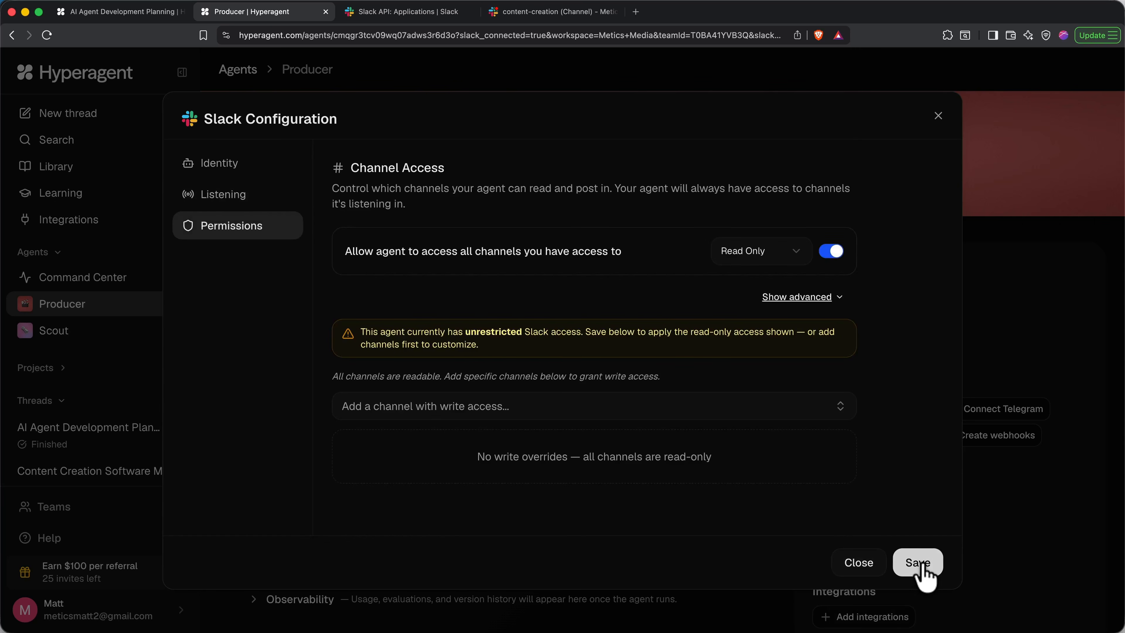
click(706, 406)
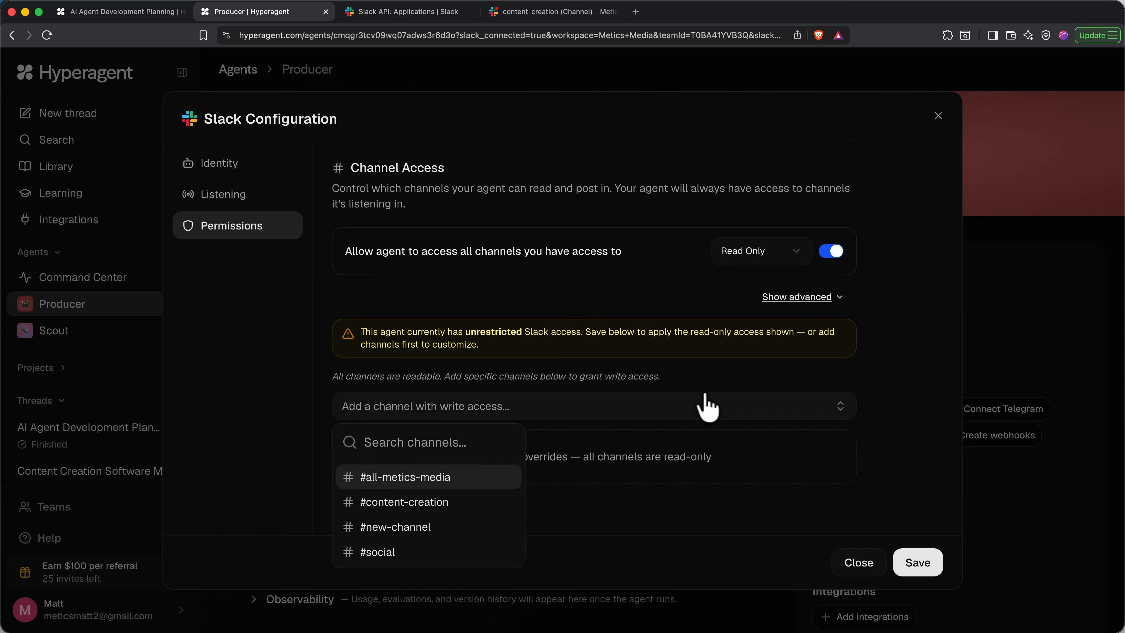
click(465, 502)
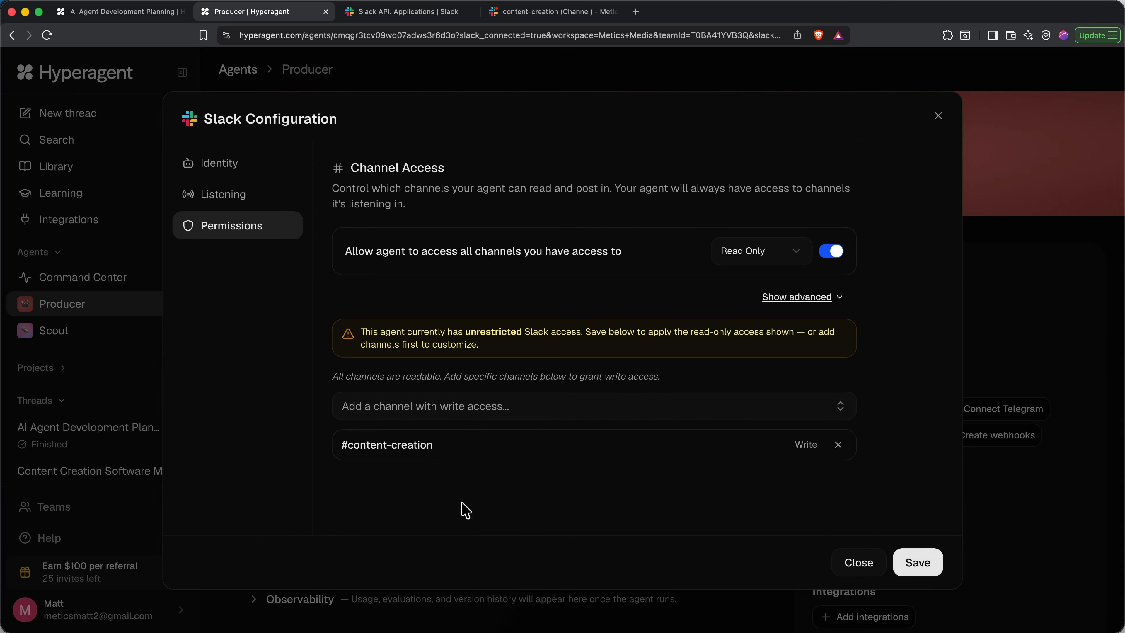
click(918, 562)
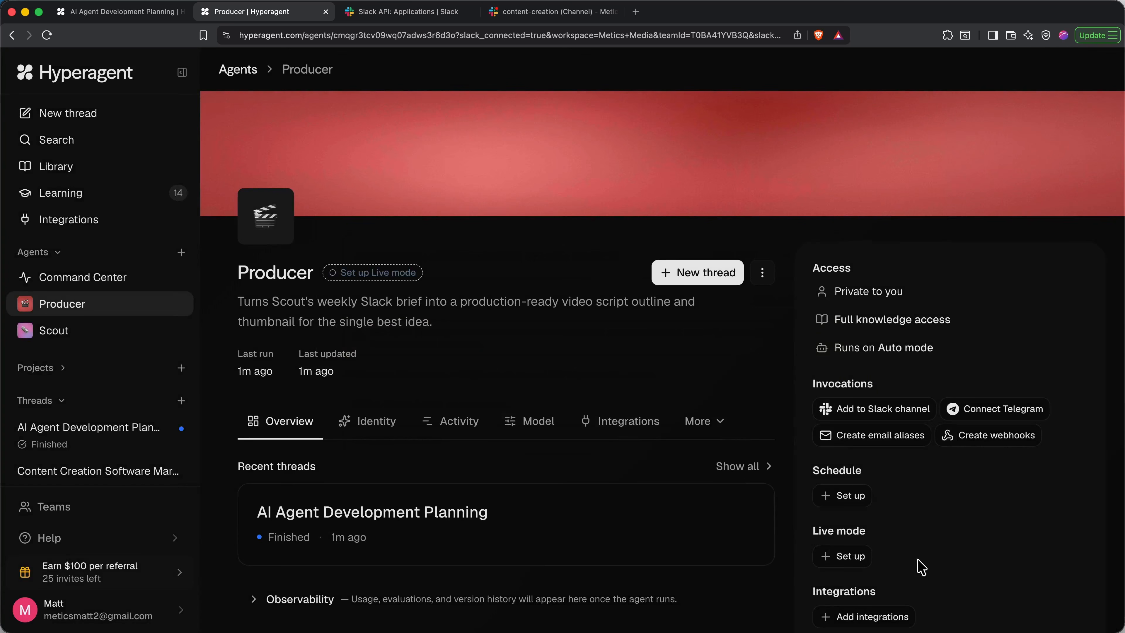
click(853, 419)
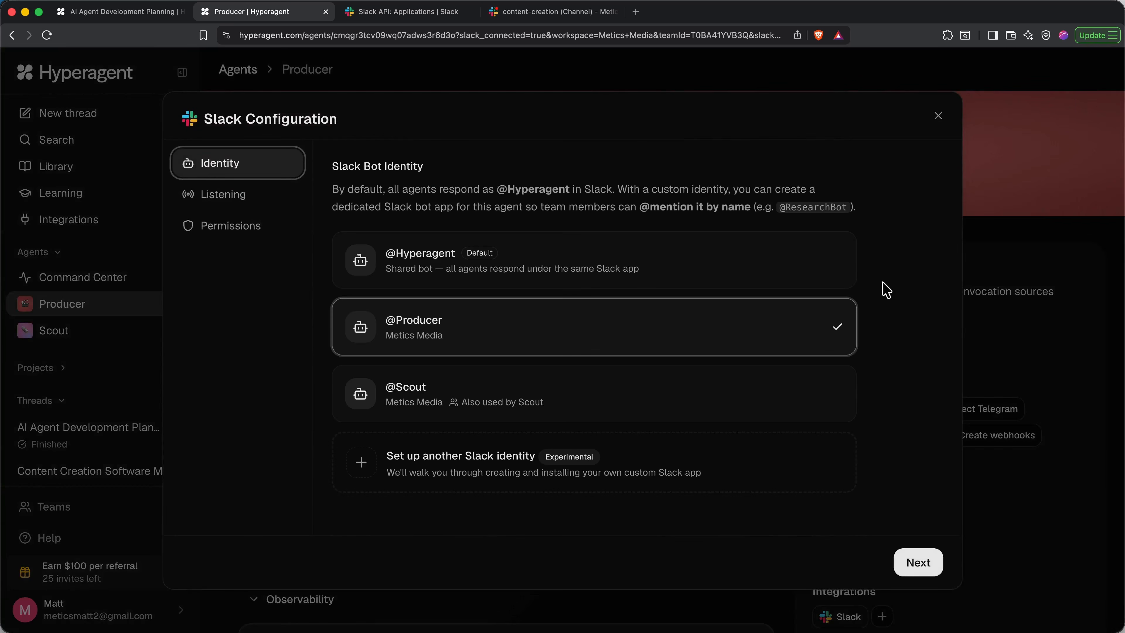
click(939, 116)
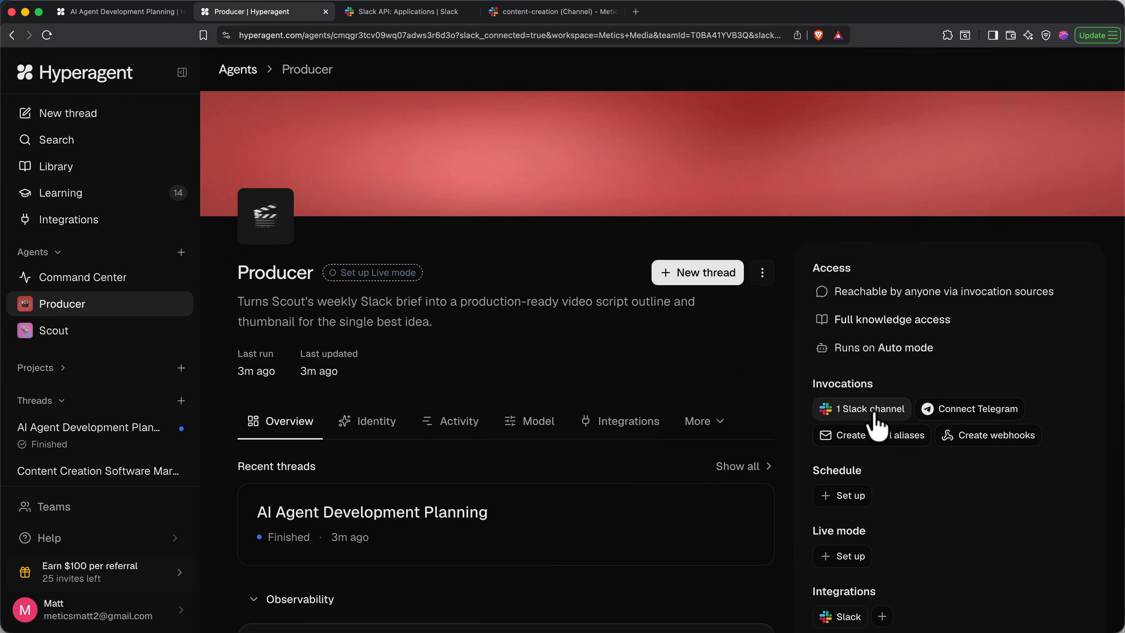
- Switch to Slack and reply in Scout's thread with "Hey Producer, can you take a look at Scout's most recent report?"
click(470, 12)
click(426, 16)
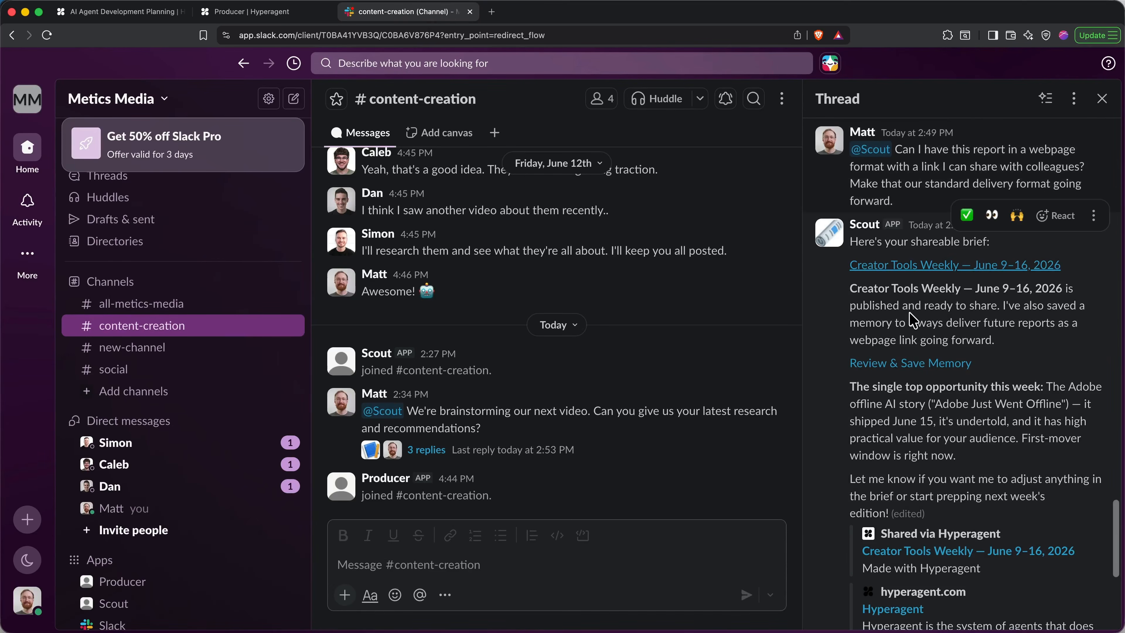
scroll(912, 319, down, 8)
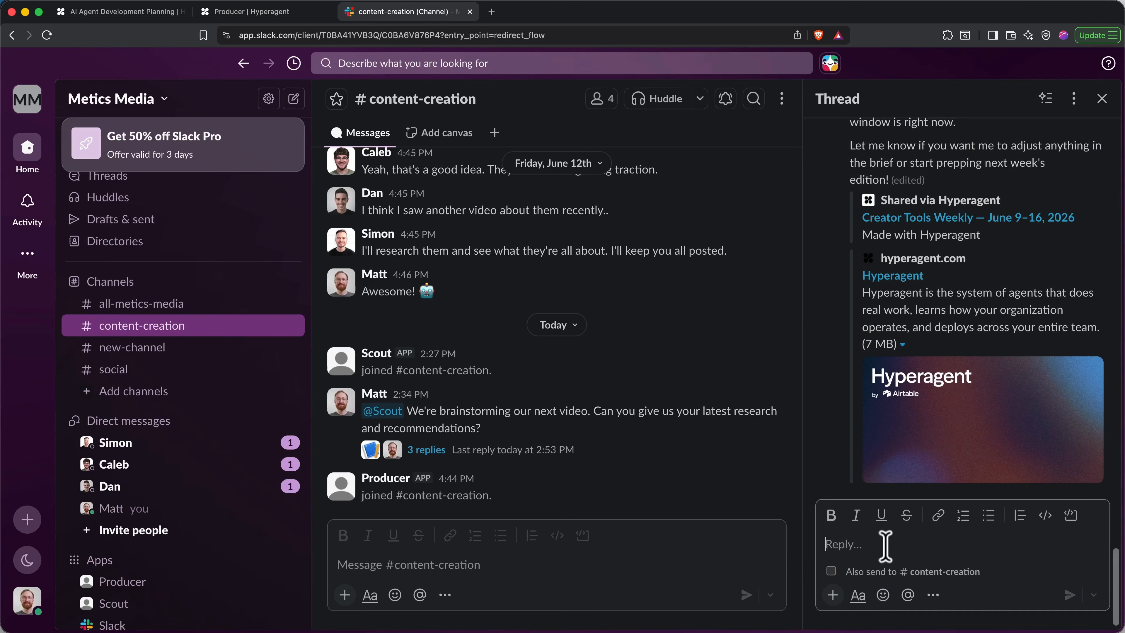
click(885, 546)
text(Hey Producer, can you take a )
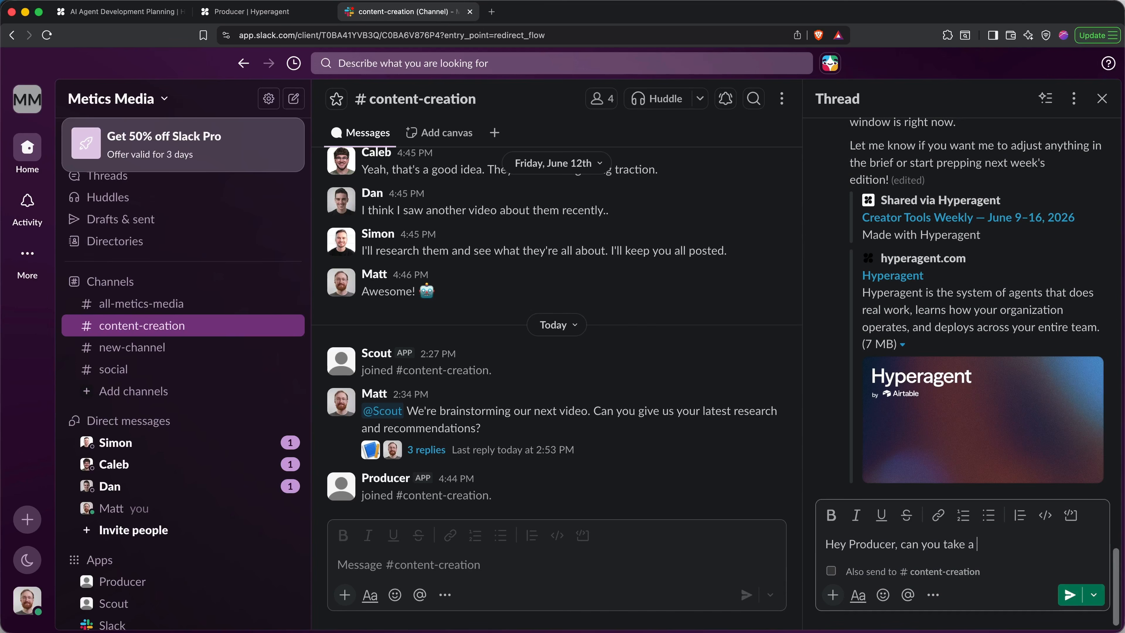
text(look at Scout's most recent report?)
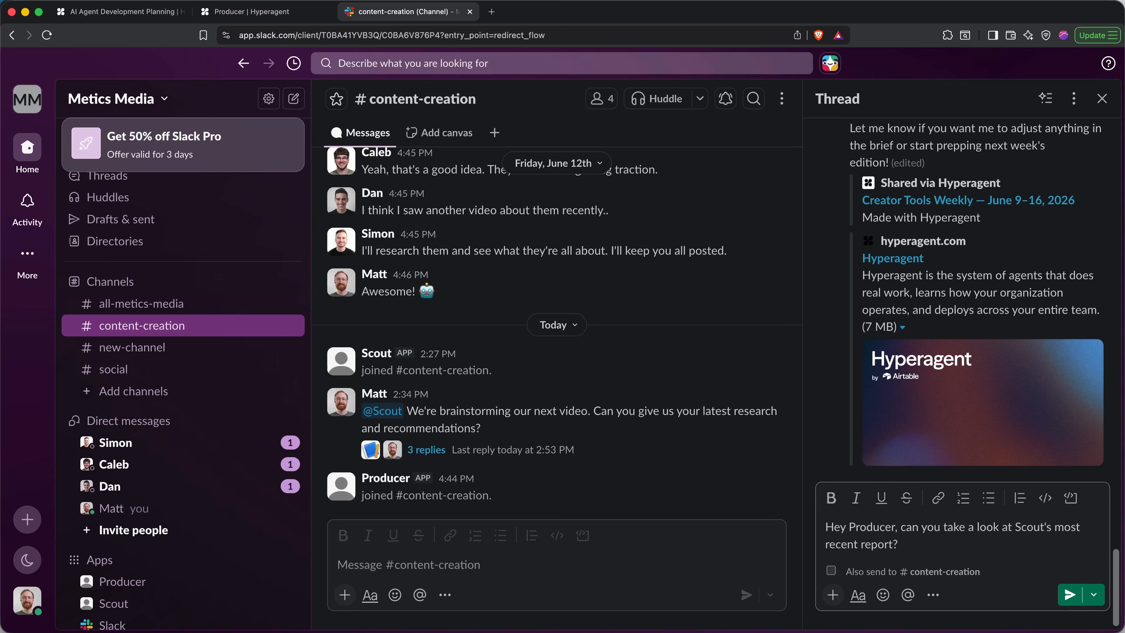
key(Return)
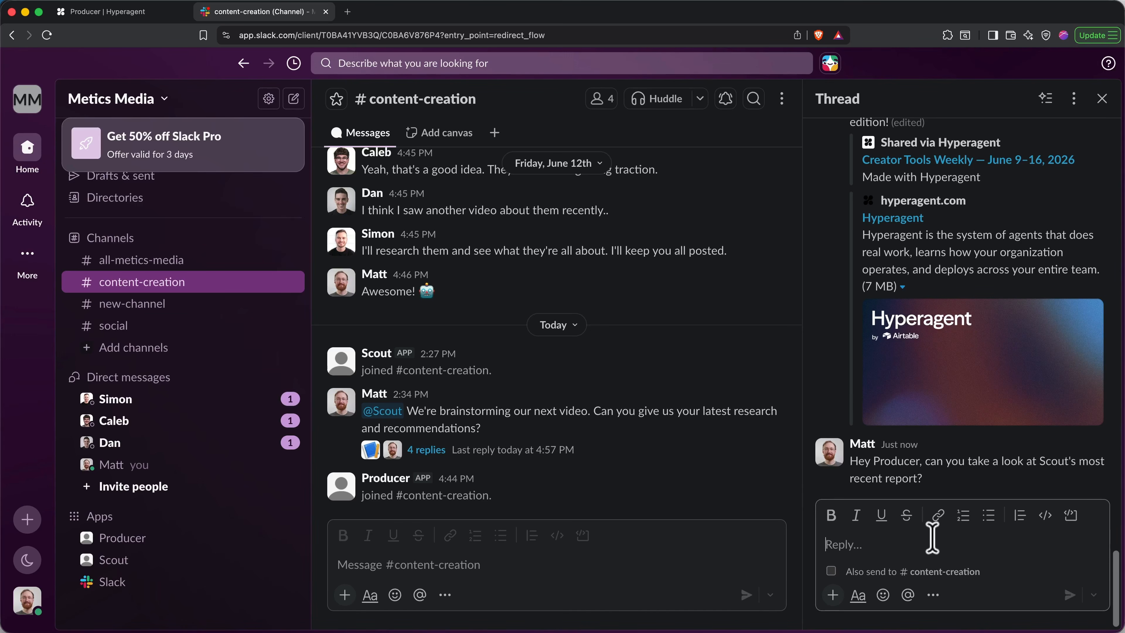
- Switch to the Producer agent in Hyperagent and open its recent Slack thread to view the agent's progress
click(156, 17)
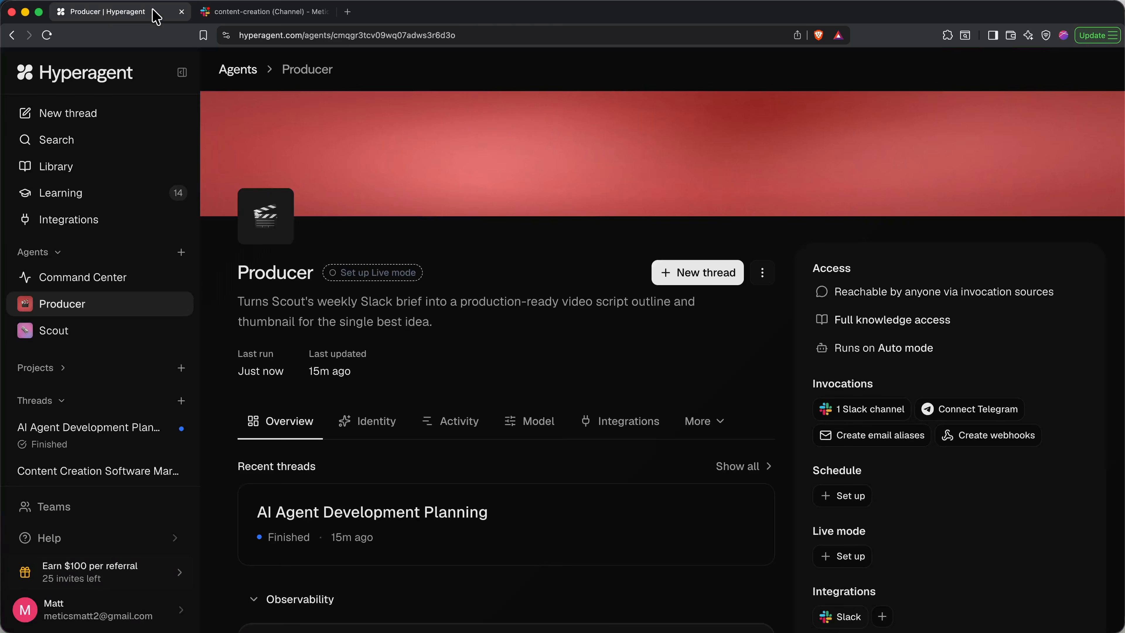
scroll(525, 386, down, 2)
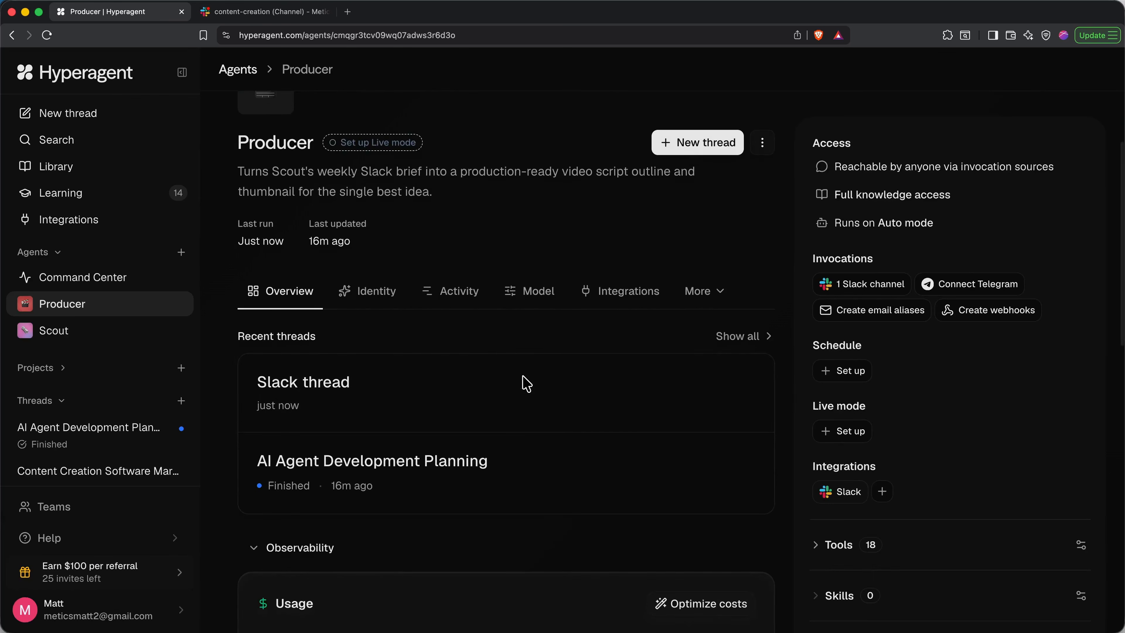
click(535, 408)
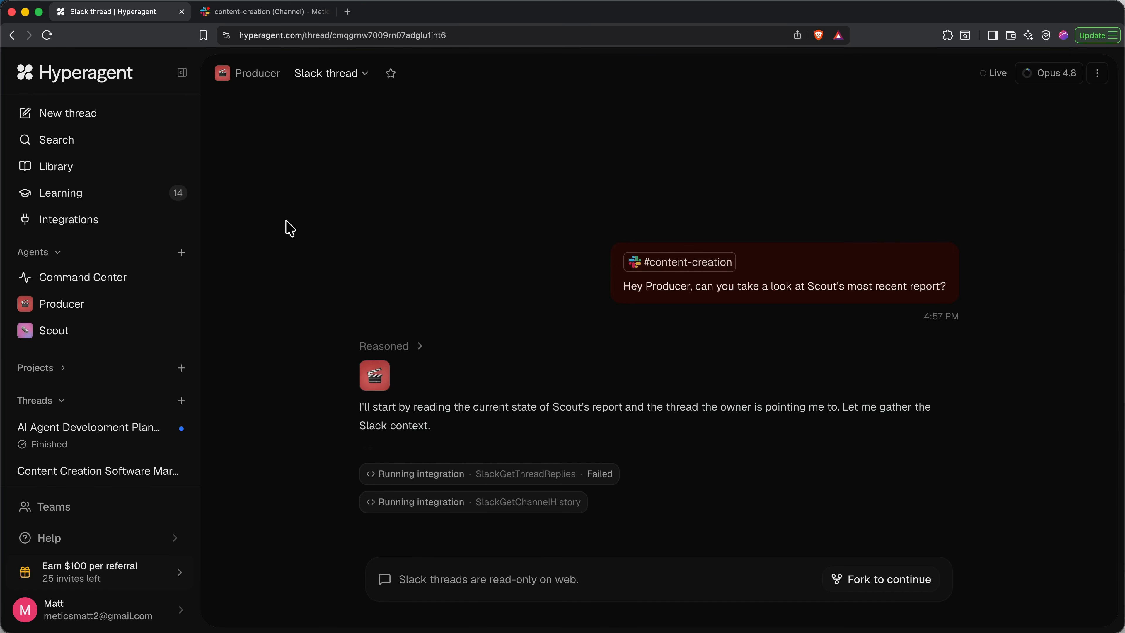
- Return to the Slack thread and read Producer's reply, including the working titles, hook, script outline, B-roll notes and thumbnail
click(276, 15)
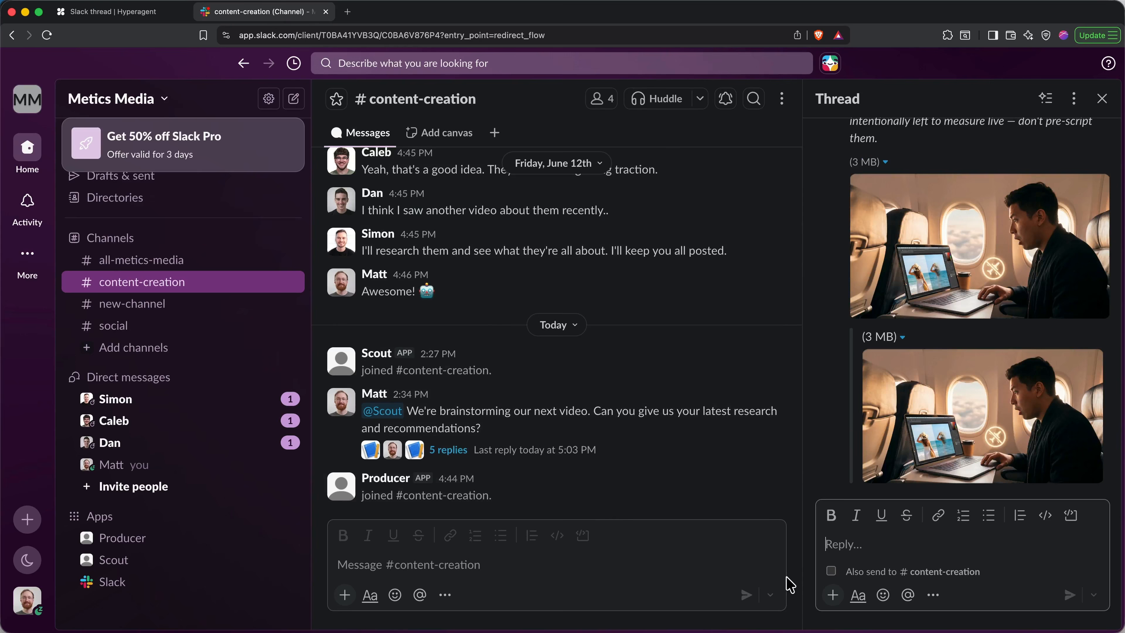
scroll(942, 369, up, 4)
scroll(943, 369, down, 3)
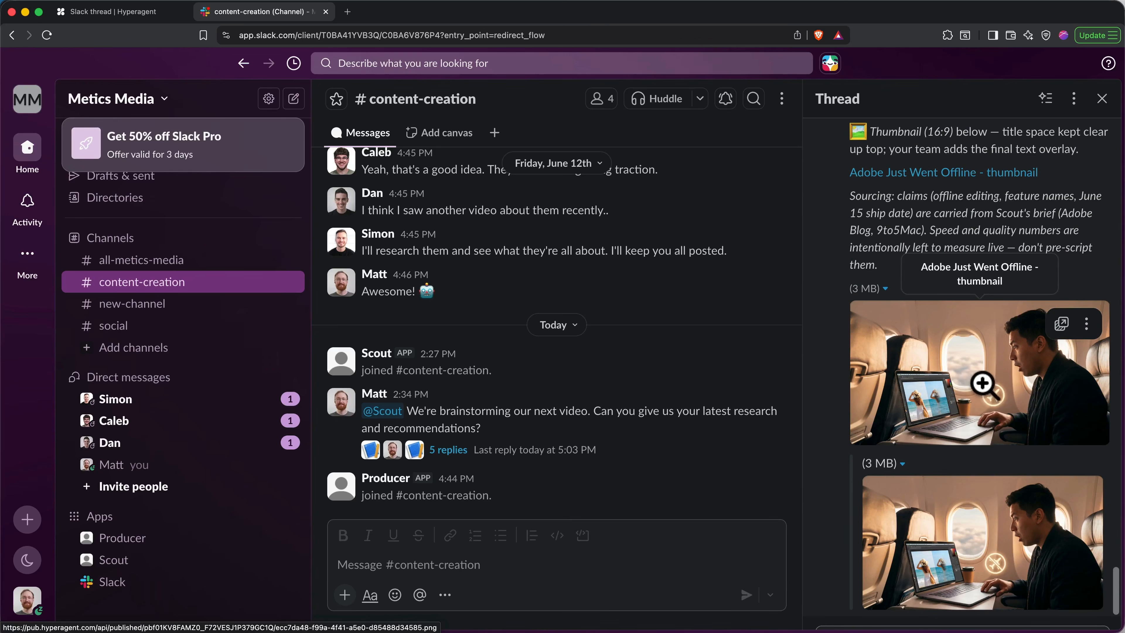
scroll(940, 377, up, 10)
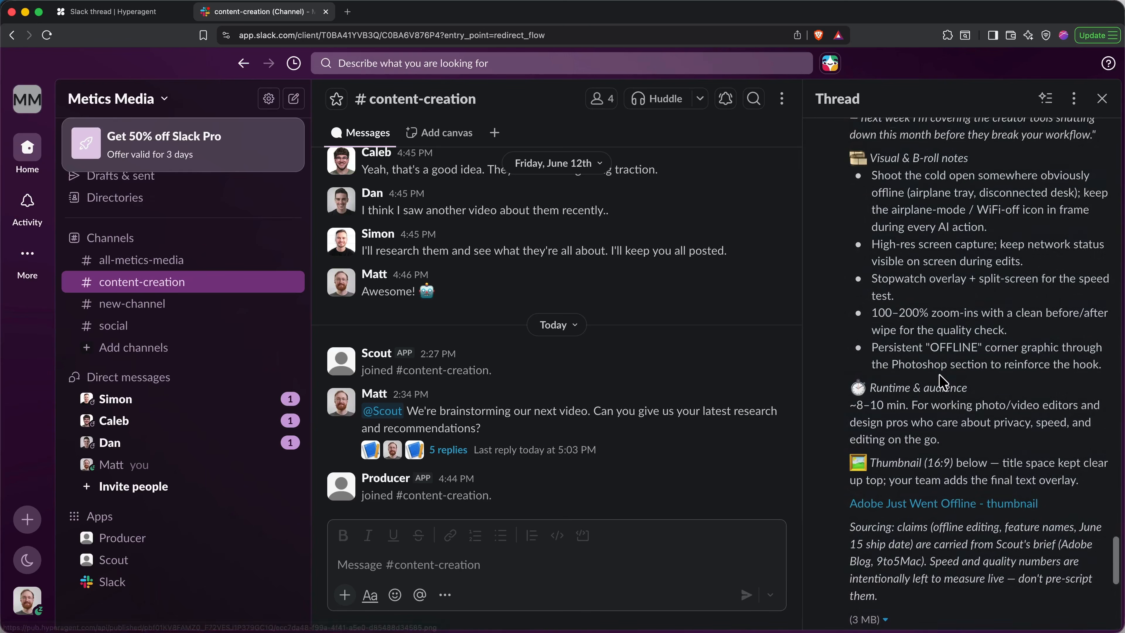
scroll(943, 382, up, 15)
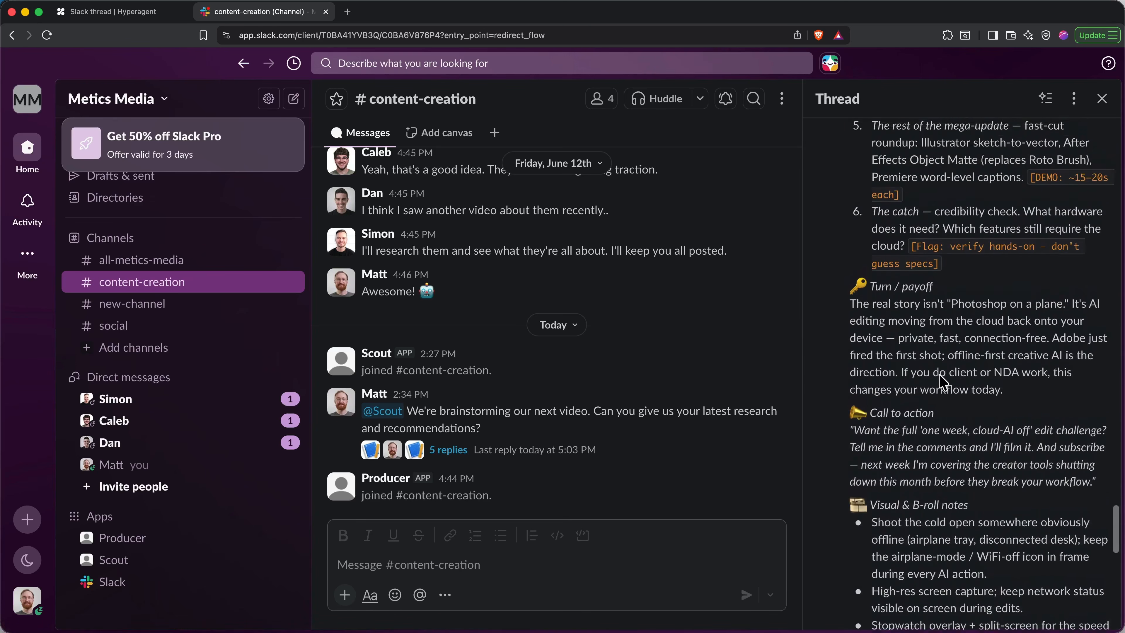
scroll(943, 382, up, 8)
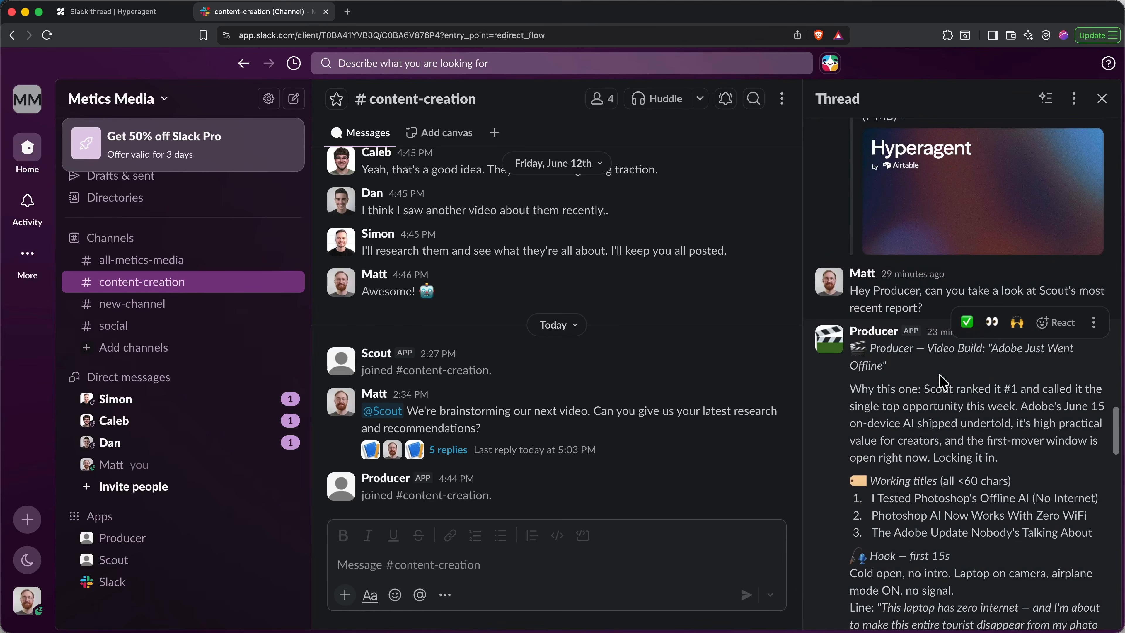
scroll(943, 382, down, 5)
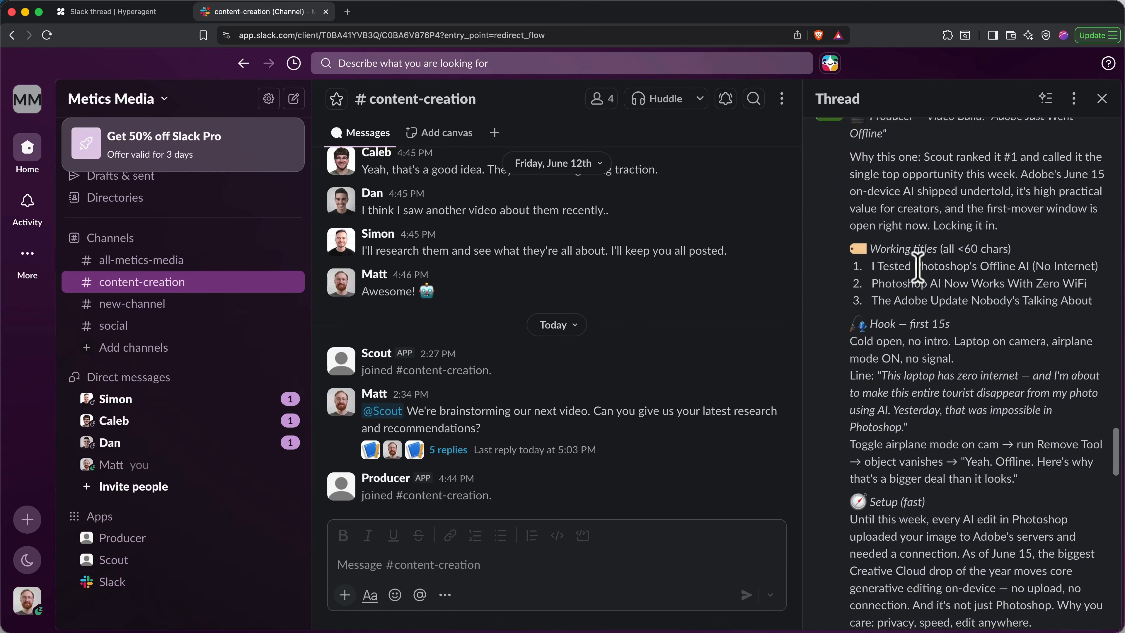
scroll(970, 292, down, 2)
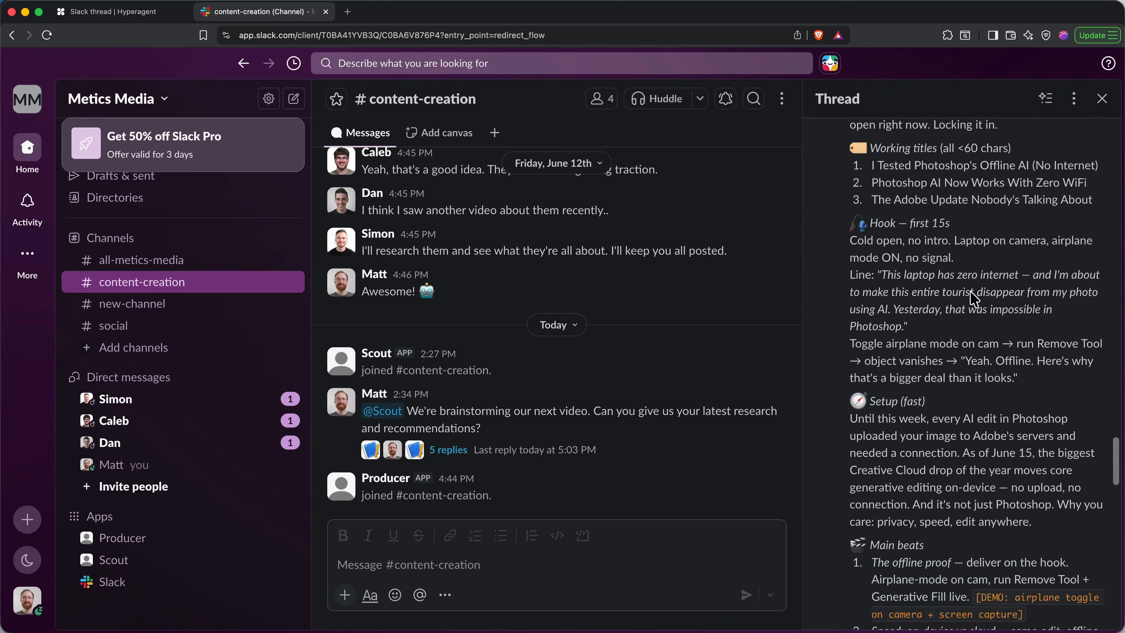
- Read the rest of Producer's script outline and B-roll notes, and open the attached thumbnail enlarged to inspect its laptop screen up close
scroll(970, 293, down, 9)
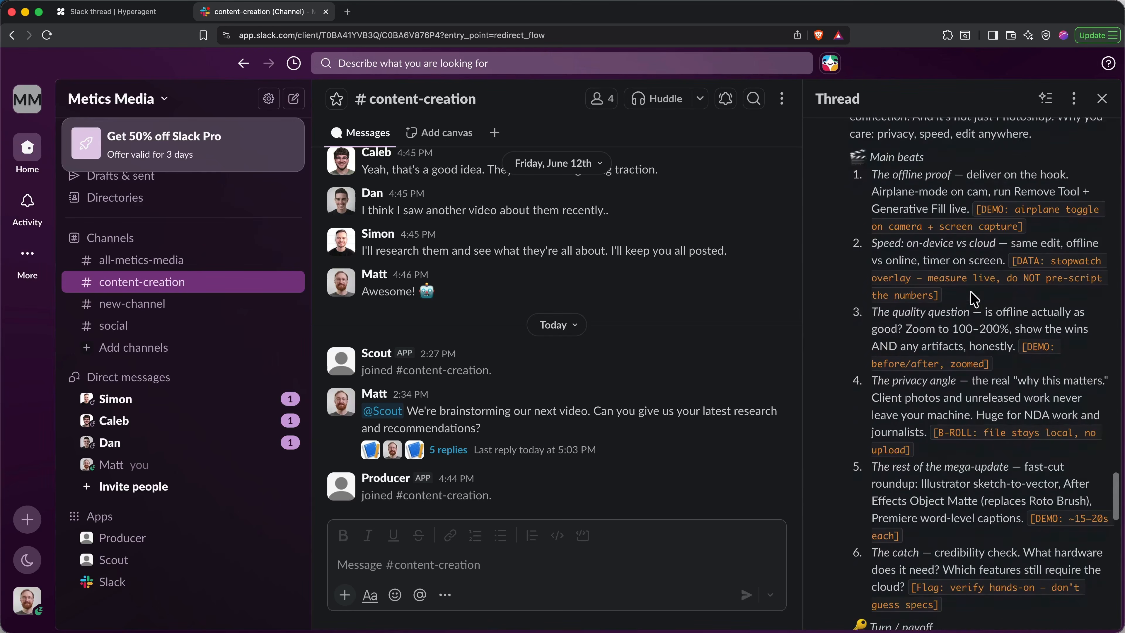
scroll(973, 299, down, 14)
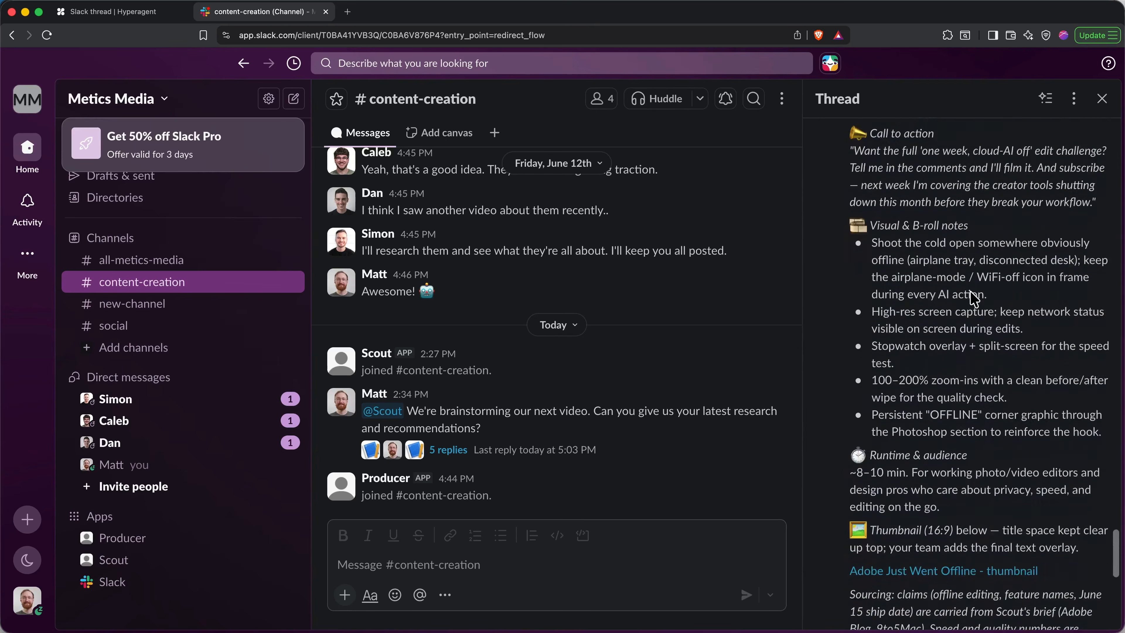
scroll(973, 299, down, 3)
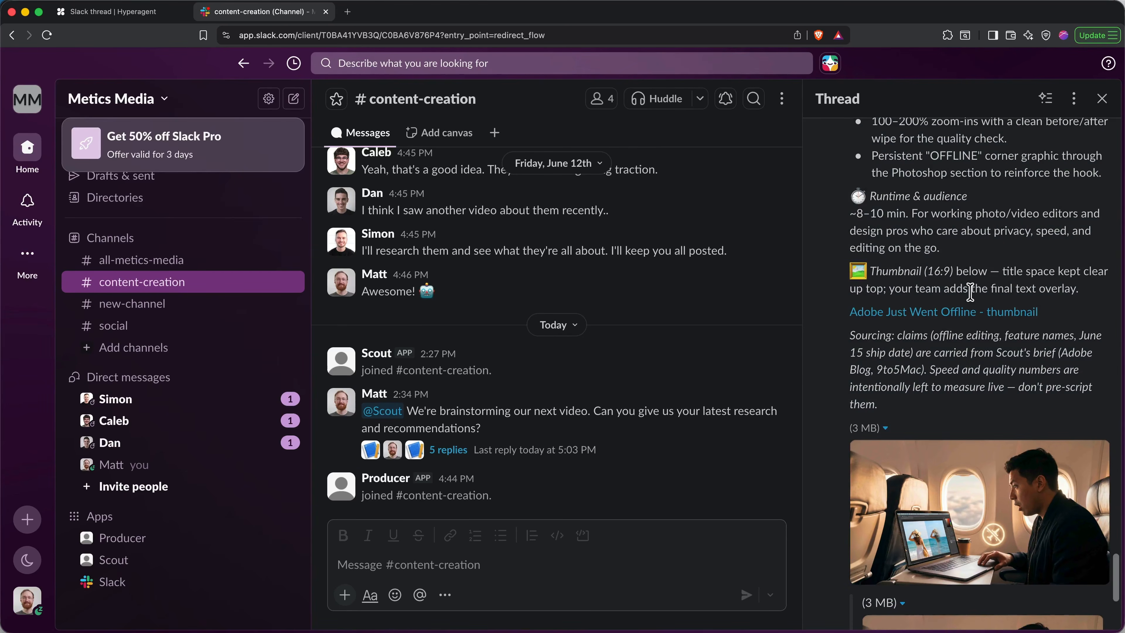
scroll(971, 292, down, 1)
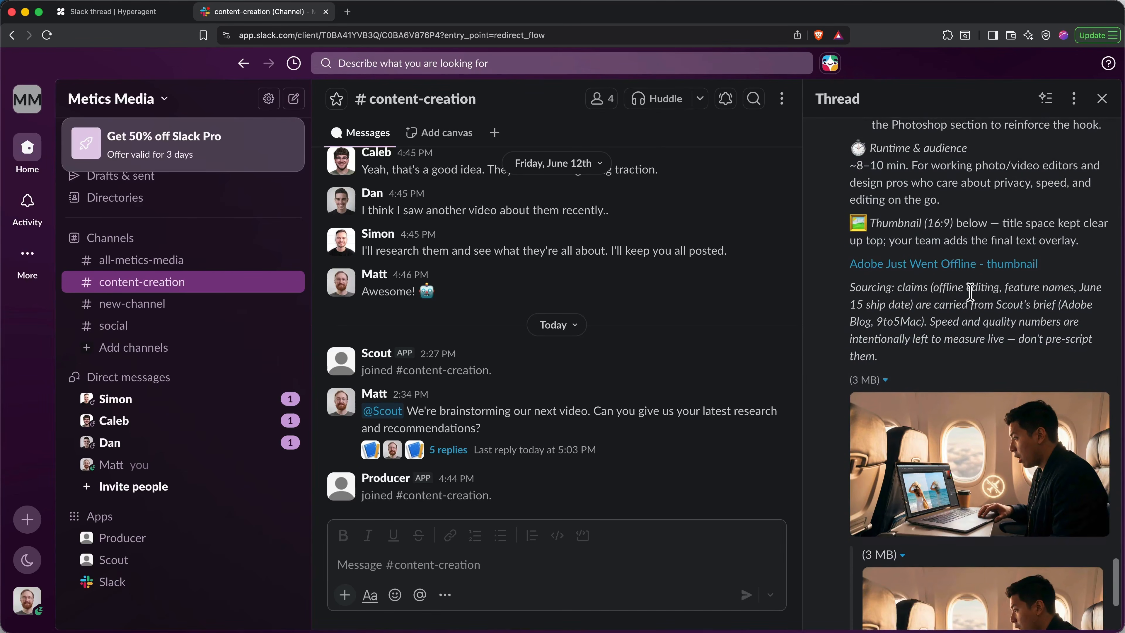
click(963, 428)
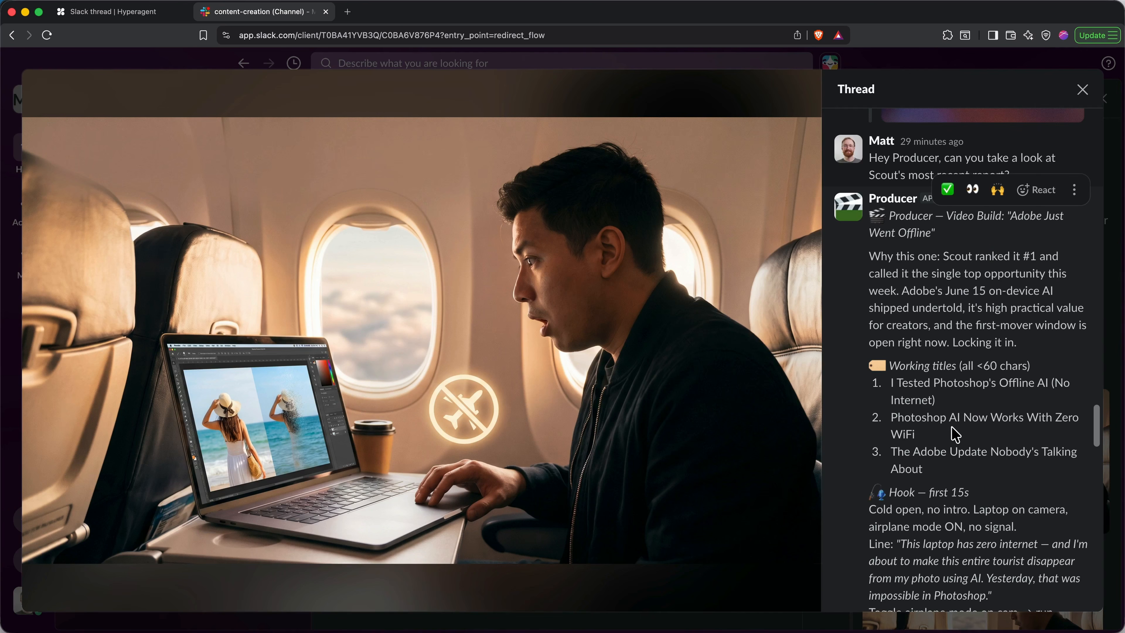
mouse_move(496, 425)
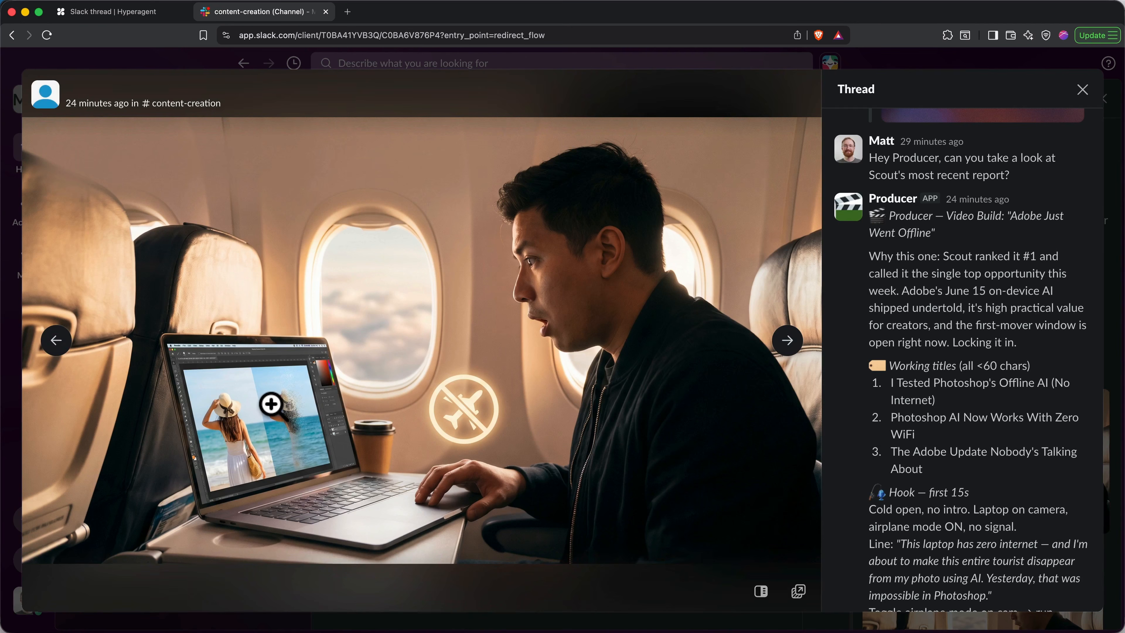
click(271, 404)
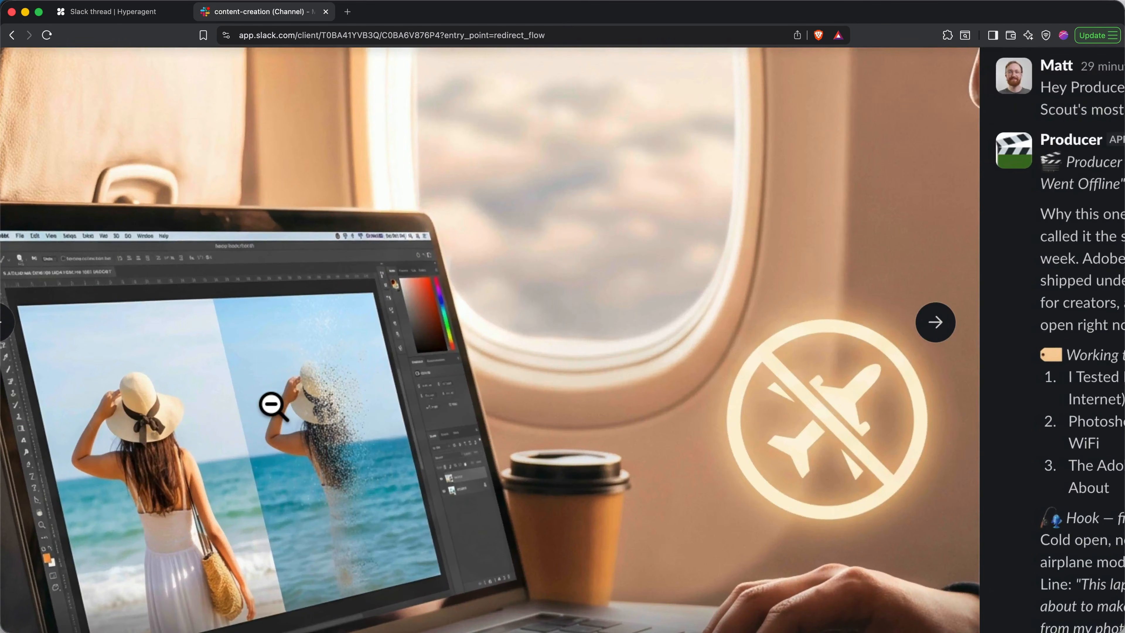
click(271, 404)
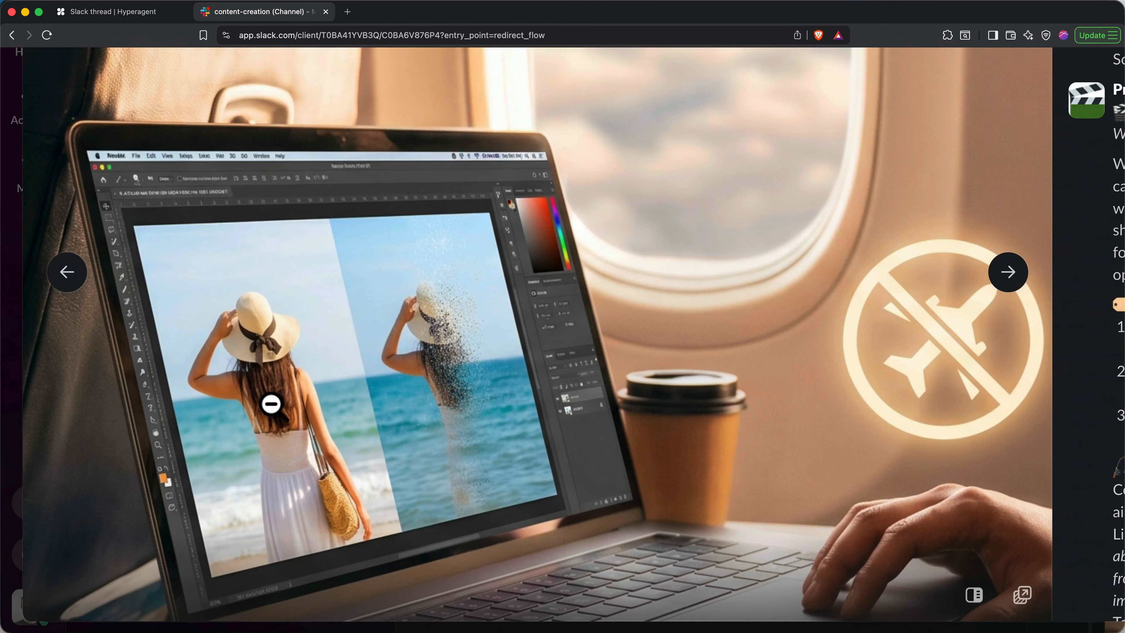
click(414, 386)
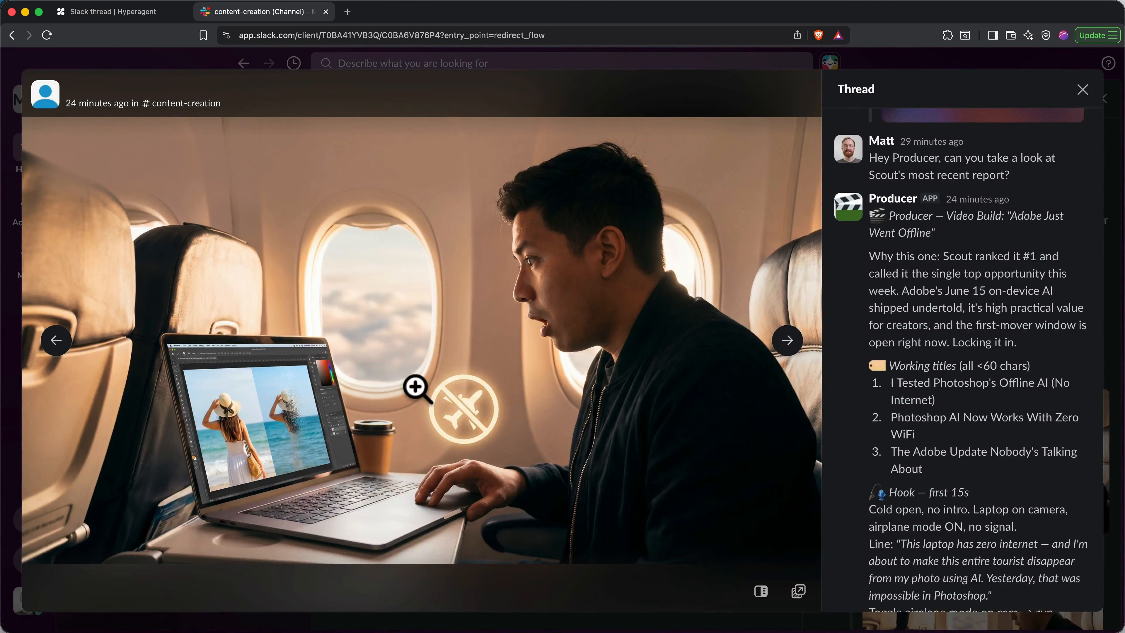